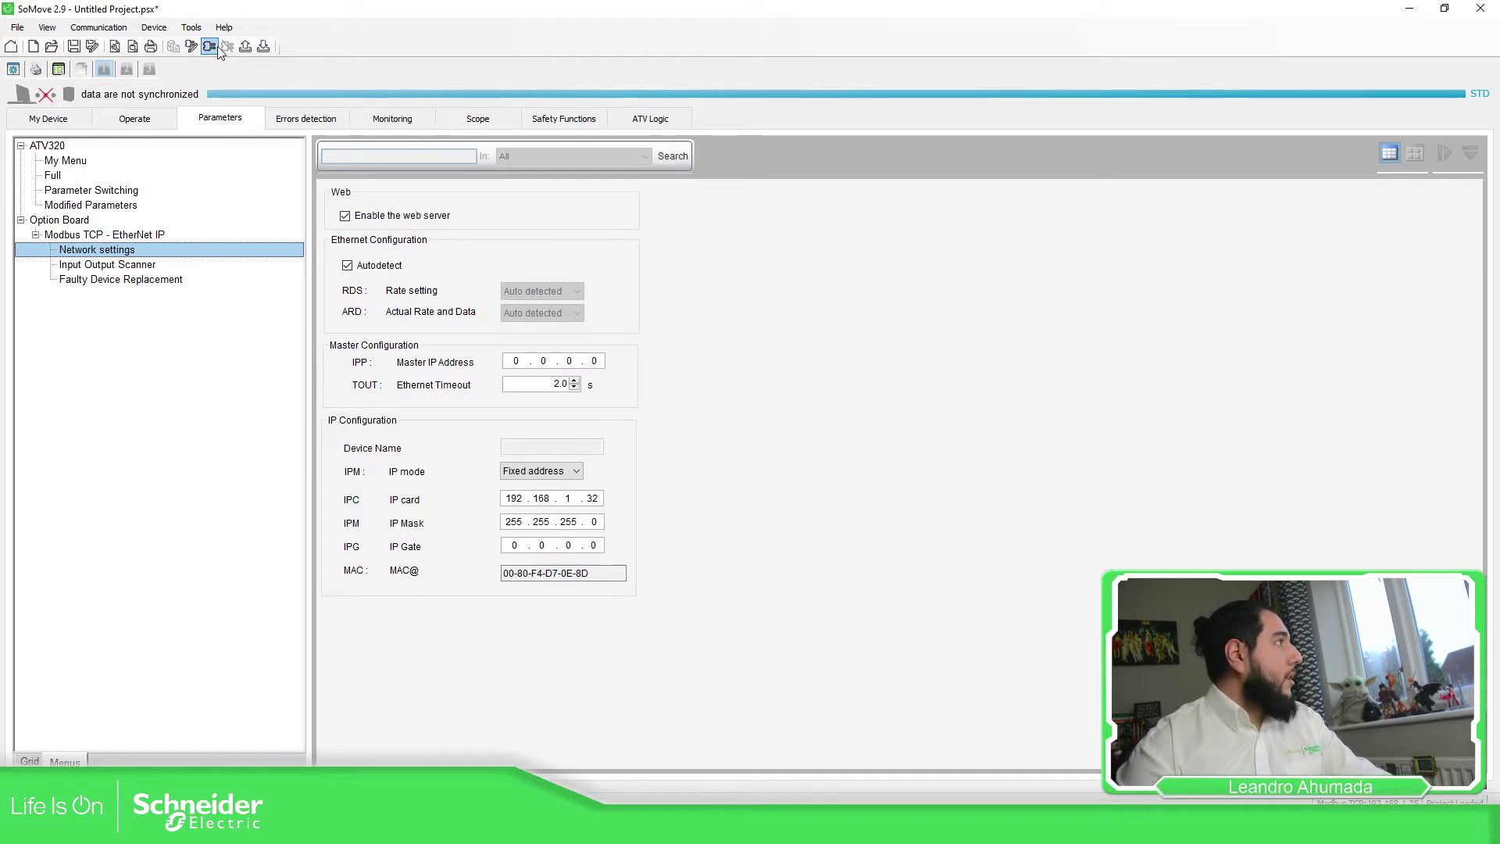
Scan Modbus TCP for the single target address 192.168.1.33 and connect to the detected ATV320 drive
{"action": "left_click", "coordinate": [191, 48]}
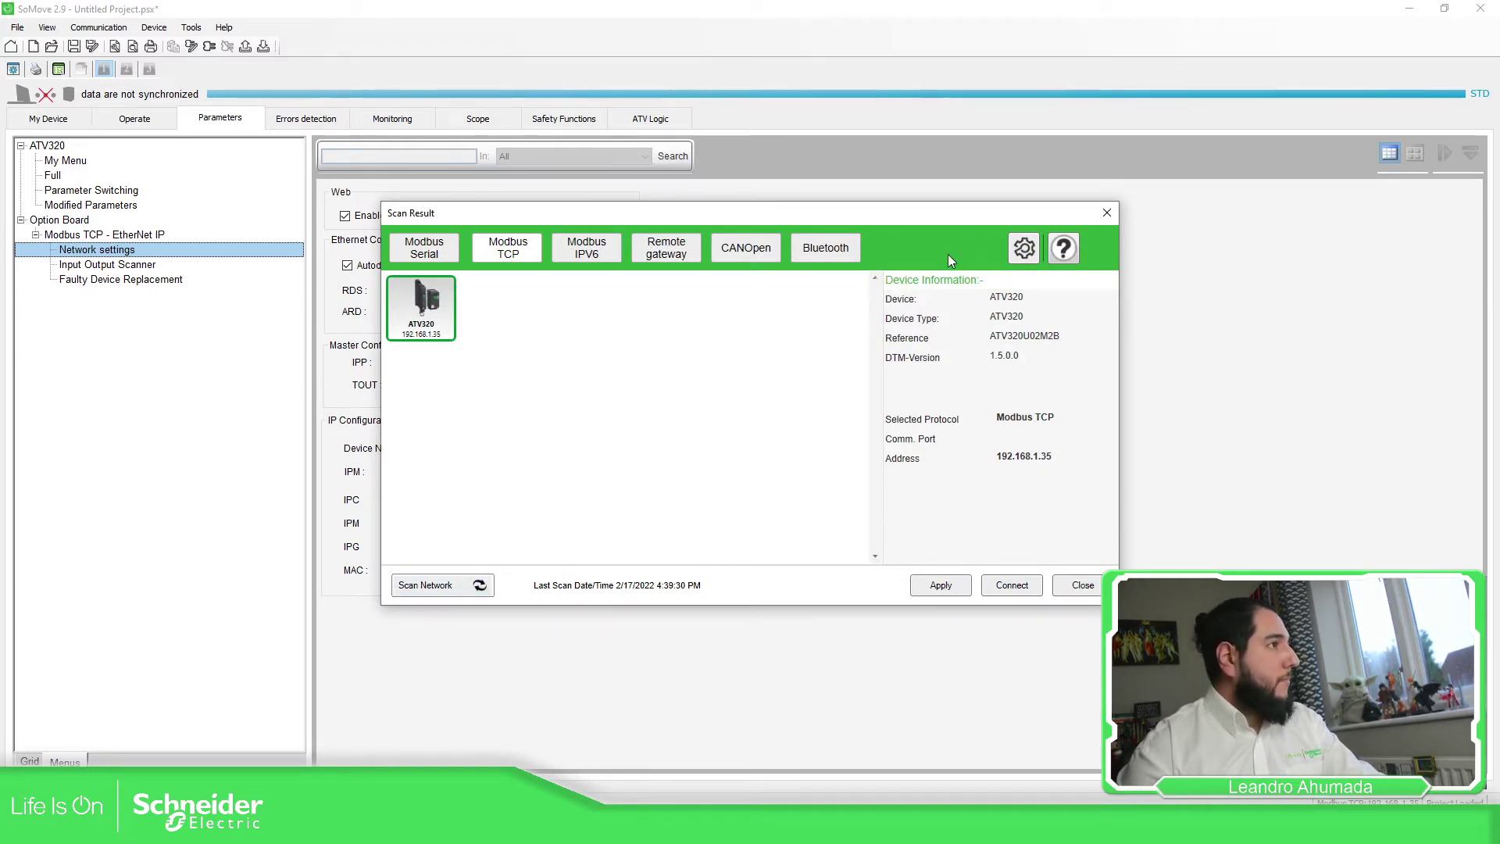
{"action": "left_click", "coordinate": [1025, 249]}
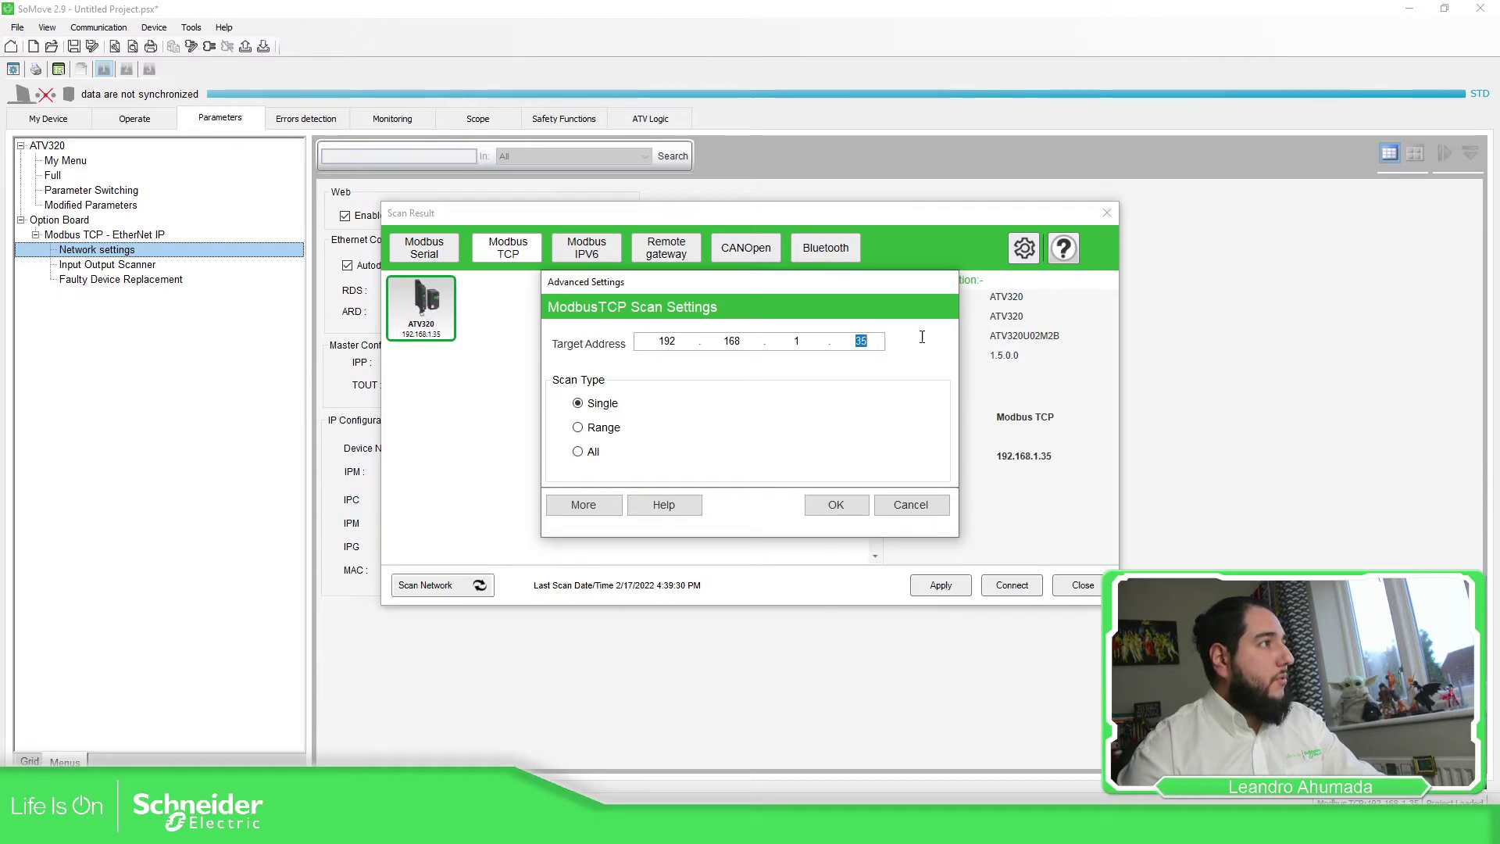
{"action": "type", "text": "33"}
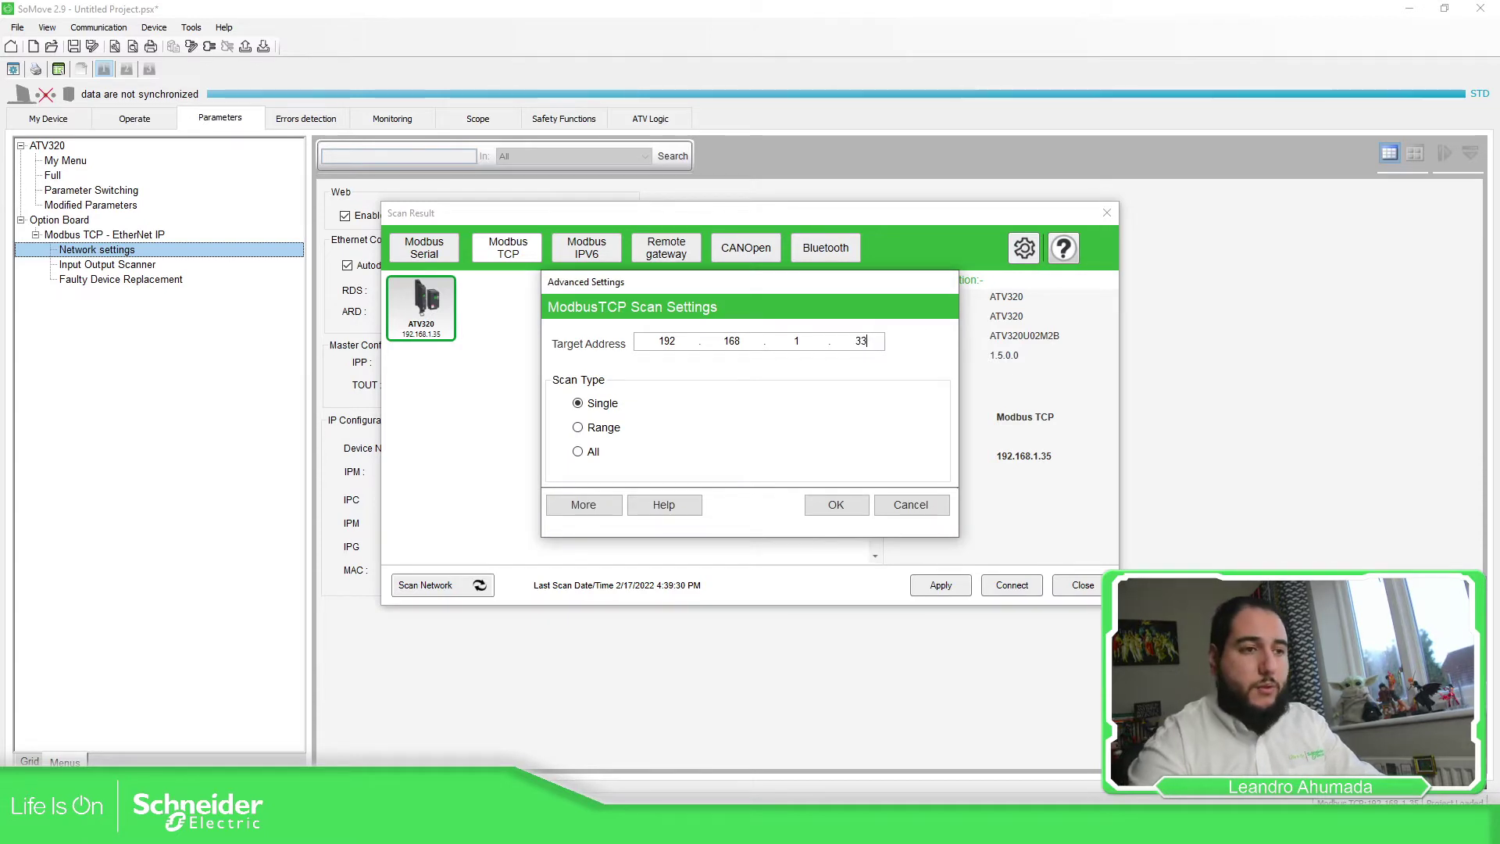
{"action": "left_click", "coordinate": [836, 505]}
{"action": "left_click", "coordinate": [461, 590]}
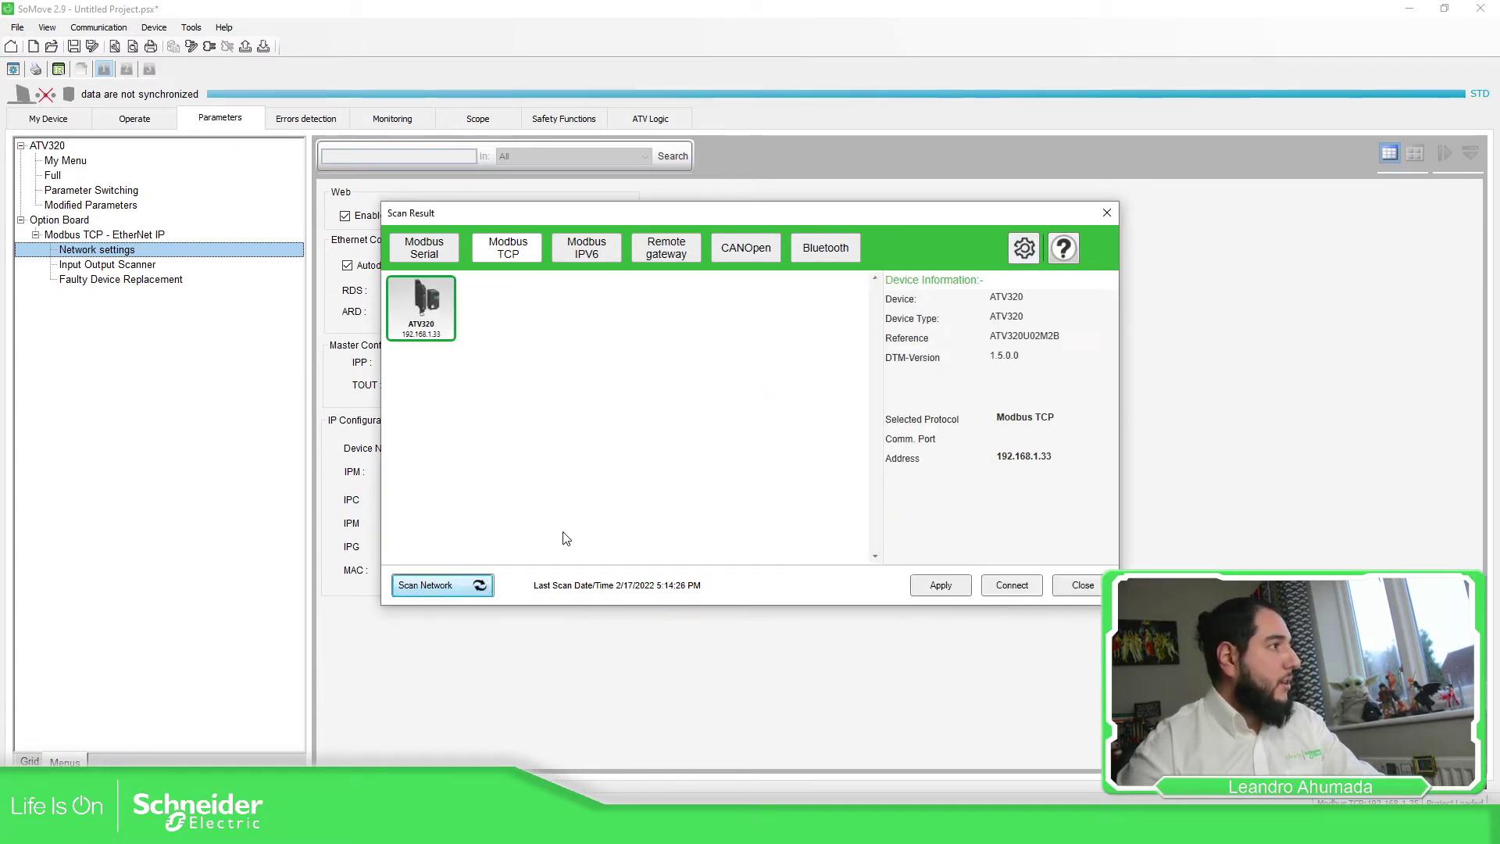
{"action": "double_click", "coordinate": [442, 324]}
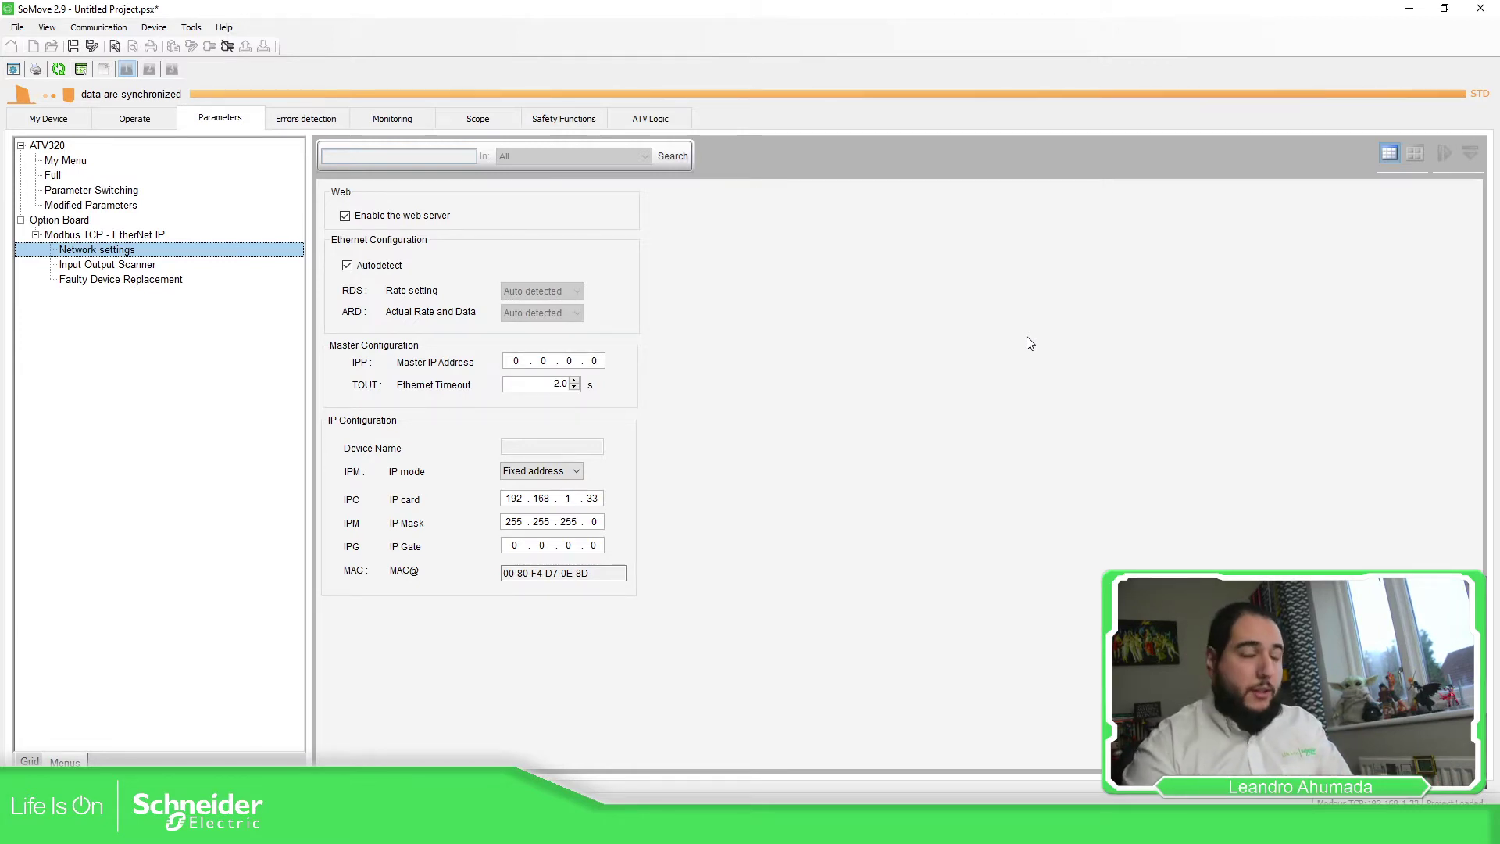
Review the connected drive's device characteristics and its operating values
{"action": "left_click", "coordinate": [49, 118]}
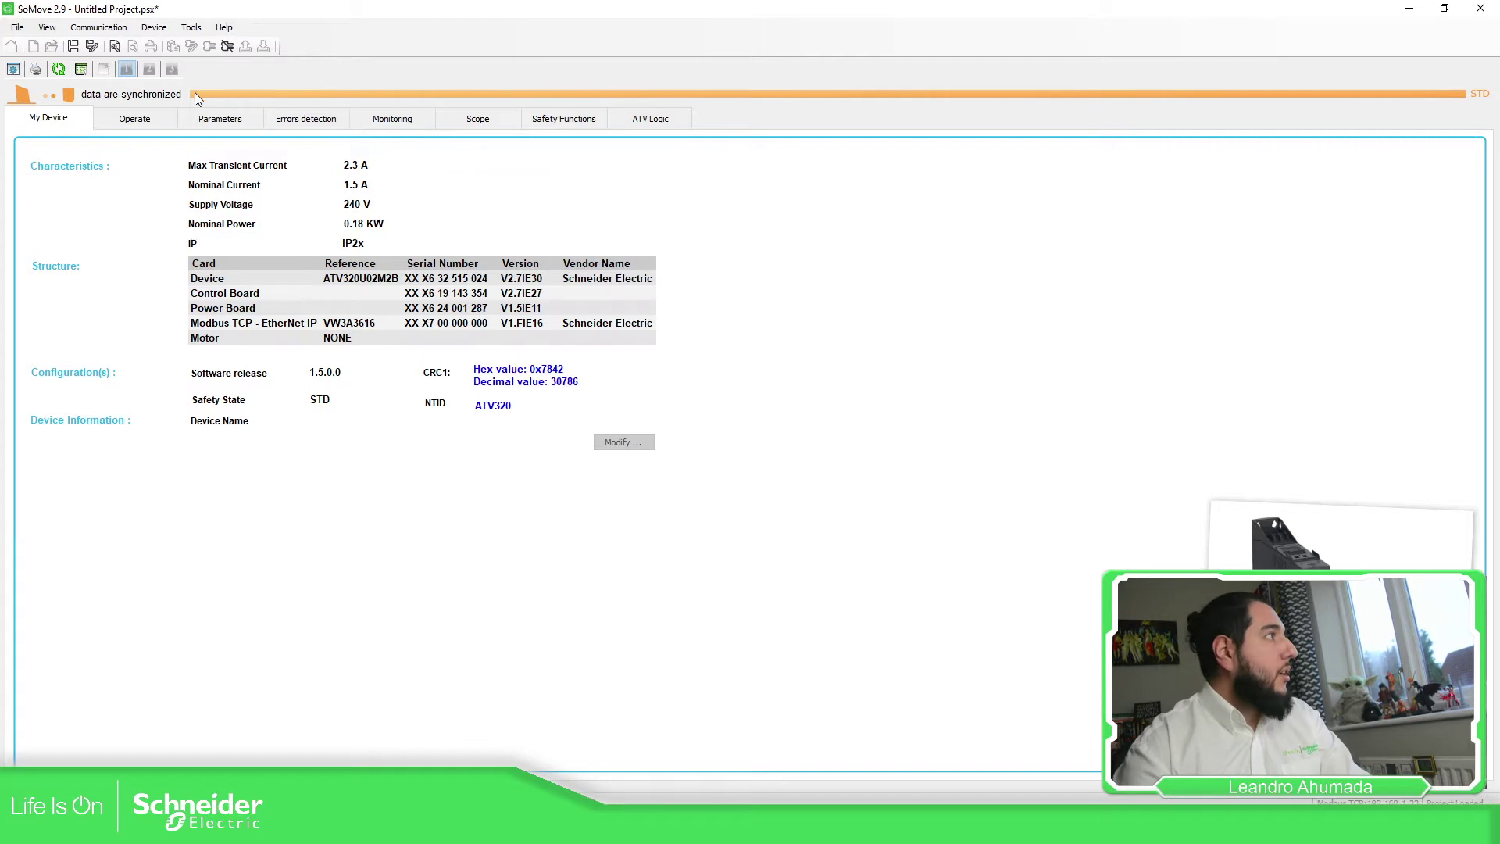
{"action": "left_click", "coordinate": [165, 114]}
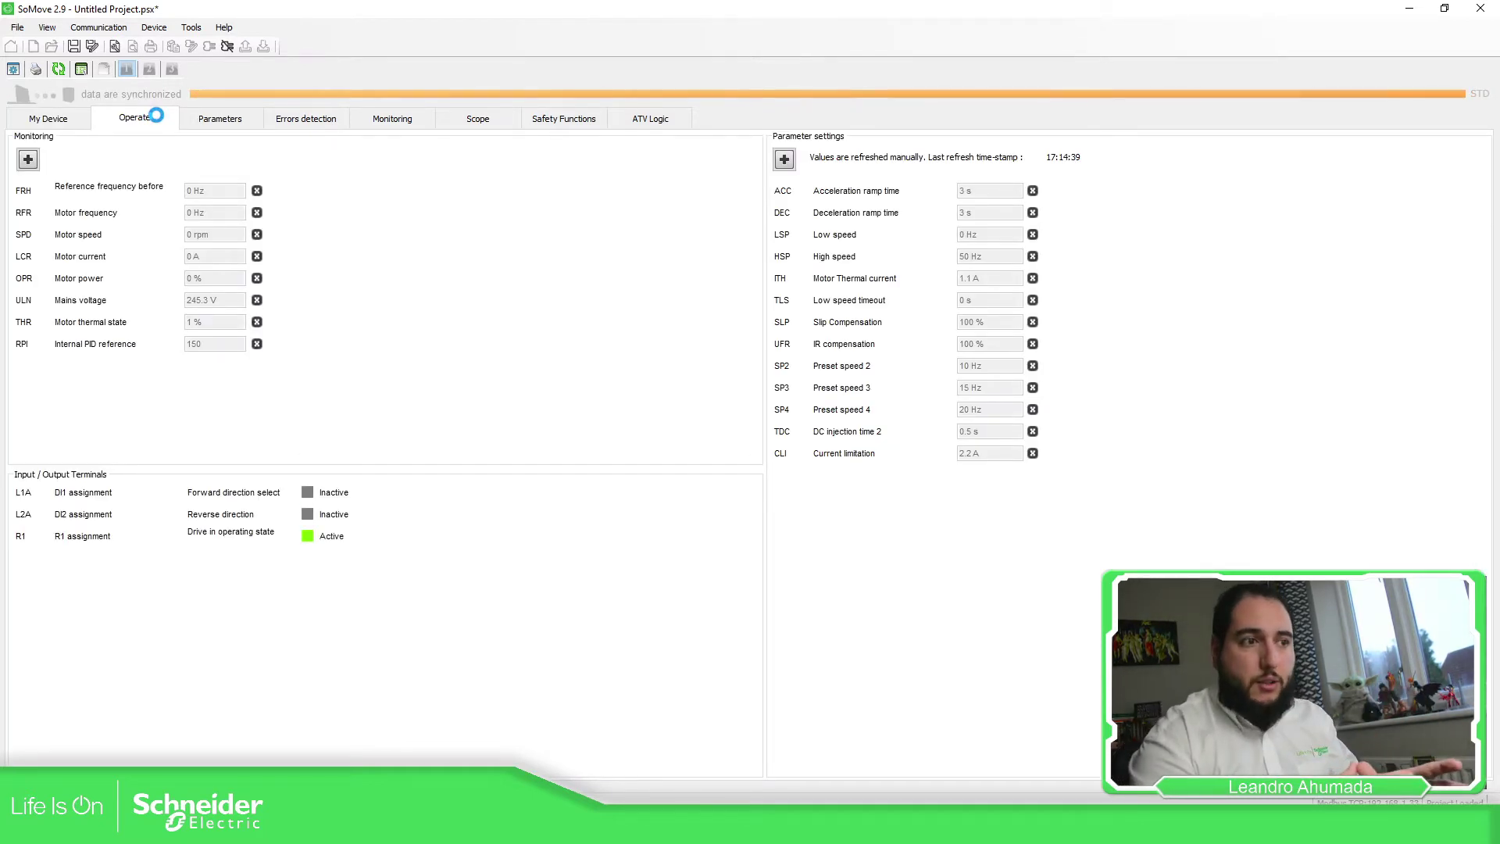
Set the IP mode to Fixed address in the network settings of the Modbus TCP - EtherNet IP option board
{"action": "left_click", "coordinate": [239, 121]}
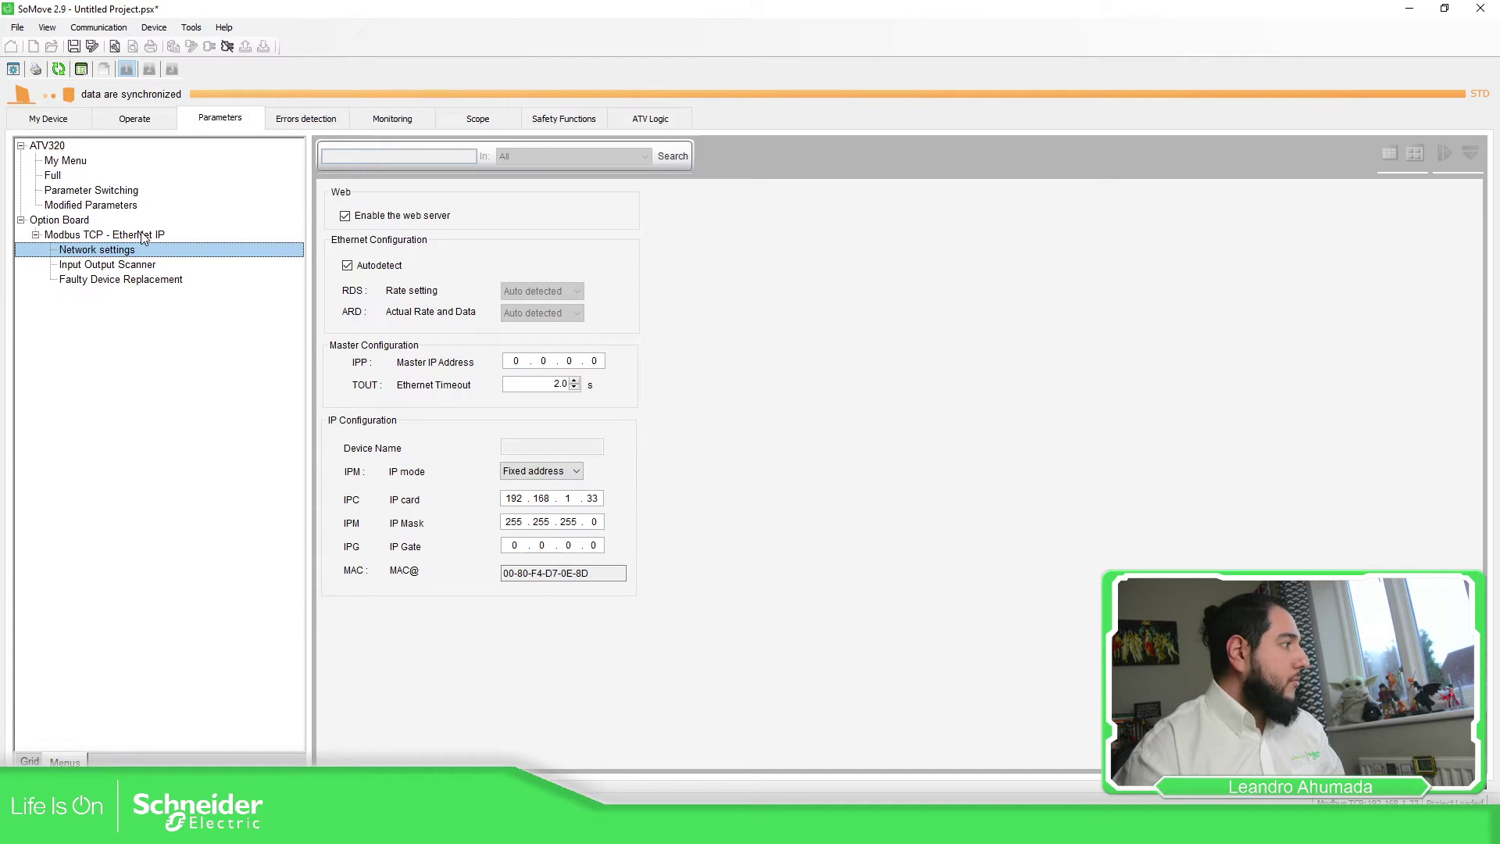
{"action": "left_click", "coordinate": [121, 265]}
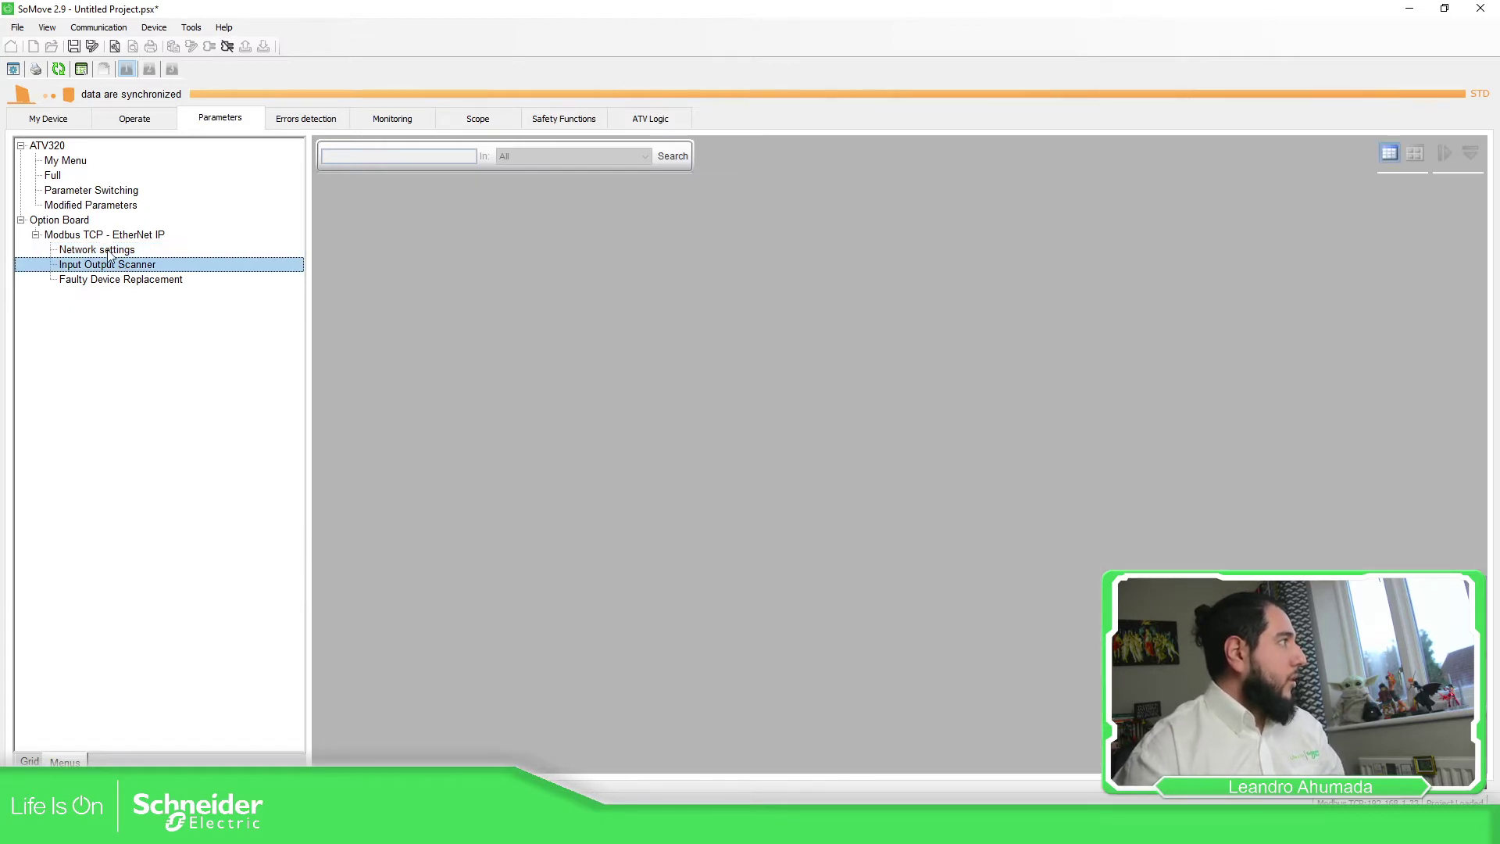
{"action": "left_click", "coordinate": [108, 250]}
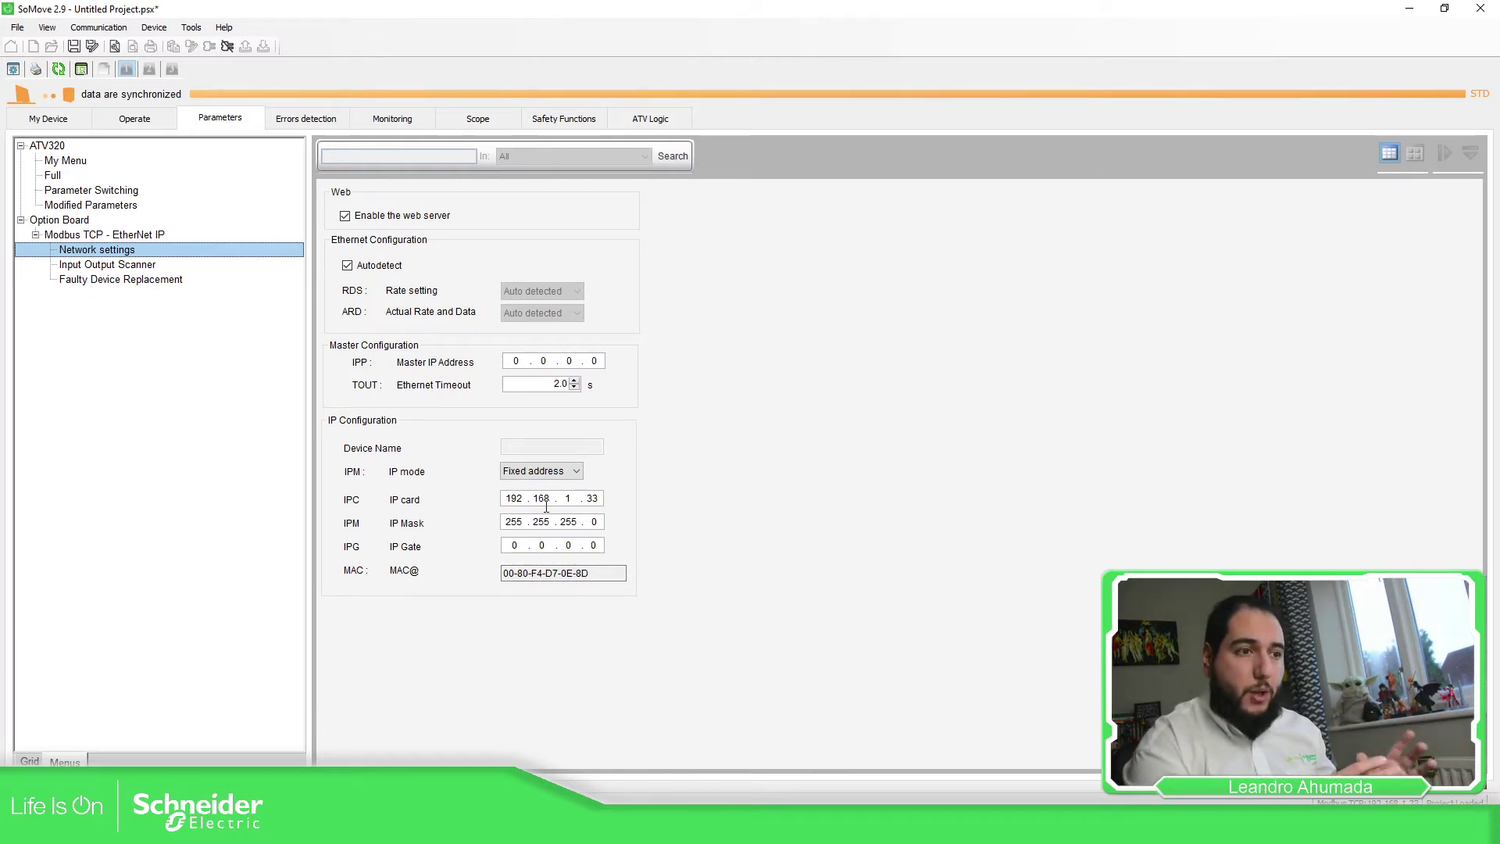
{"action": "left_click", "coordinate": [579, 465]}
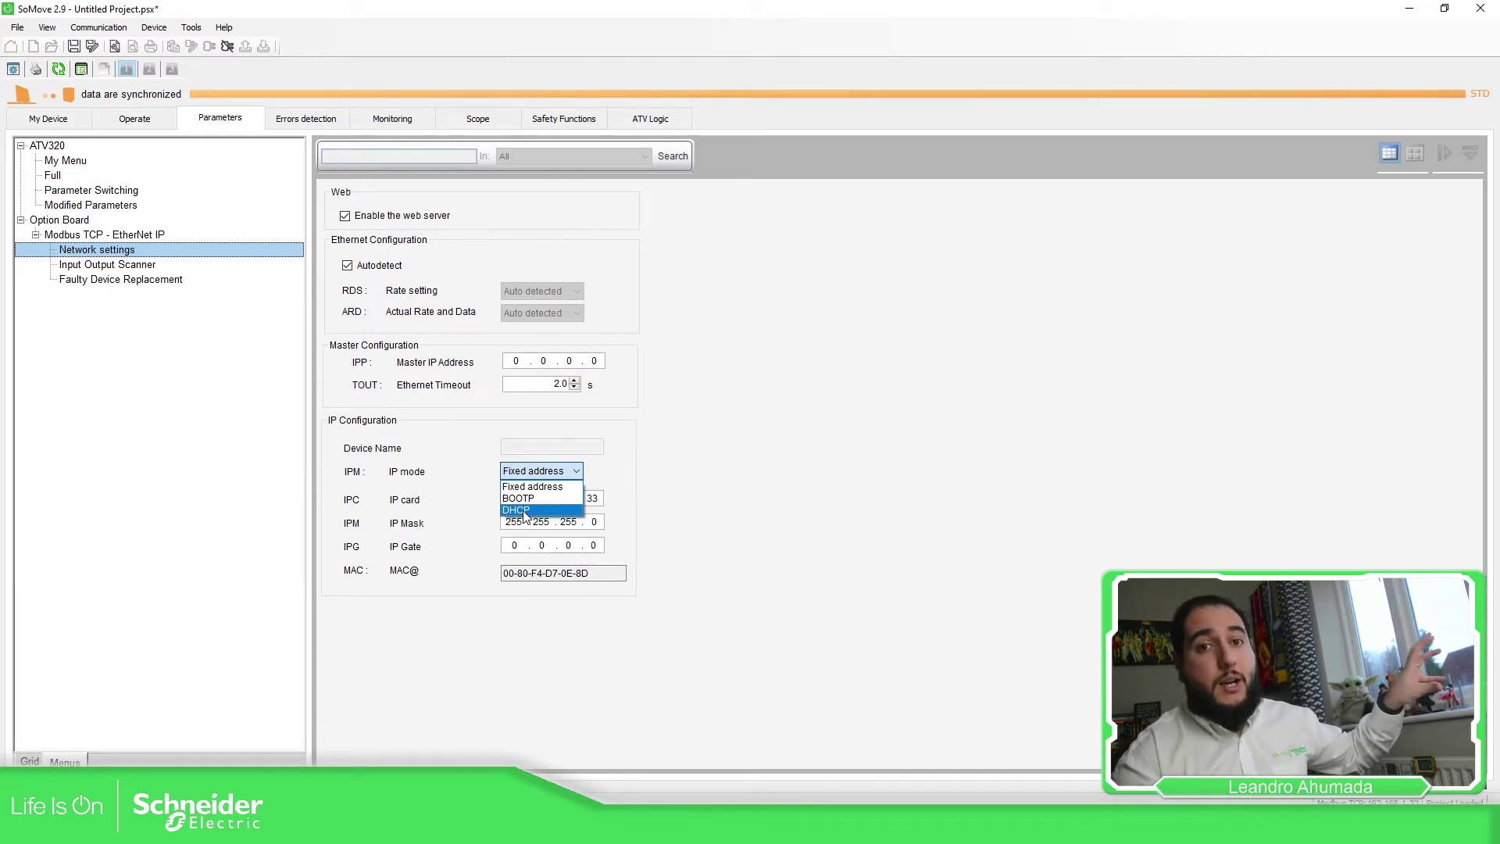
{"action": "left_click", "coordinate": [551, 490]}
Disable the option board's Input Output scanner and browse the parameters available for input scanner parameter 4 (OMA4)
{"action": "left_click", "coordinate": [123, 270]}
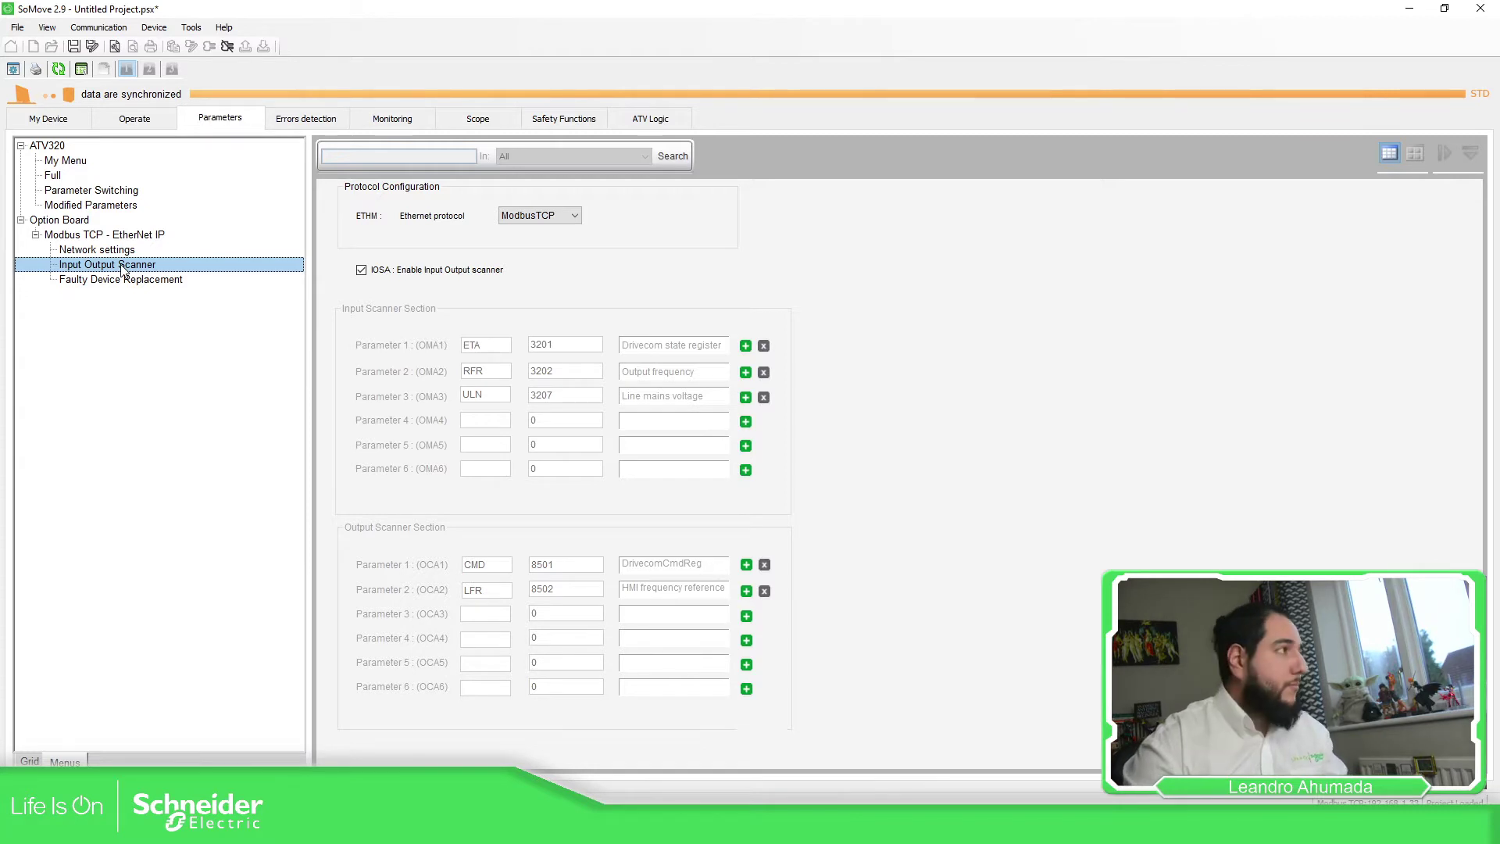
{"action": "left_click", "coordinate": [361, 270]}
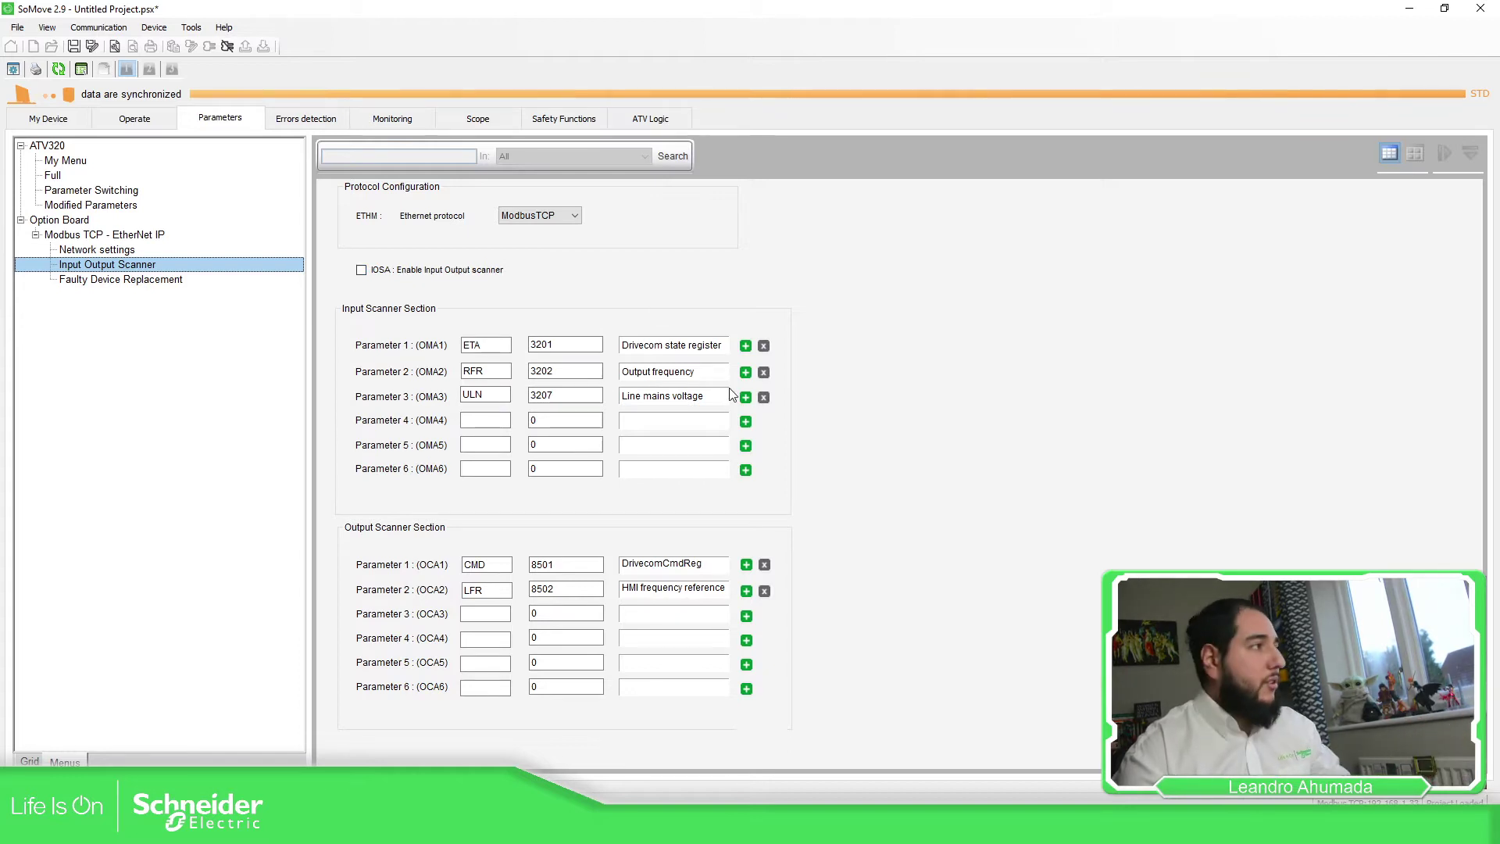
{"action": "left_click", "coordinate": [745, 422]}
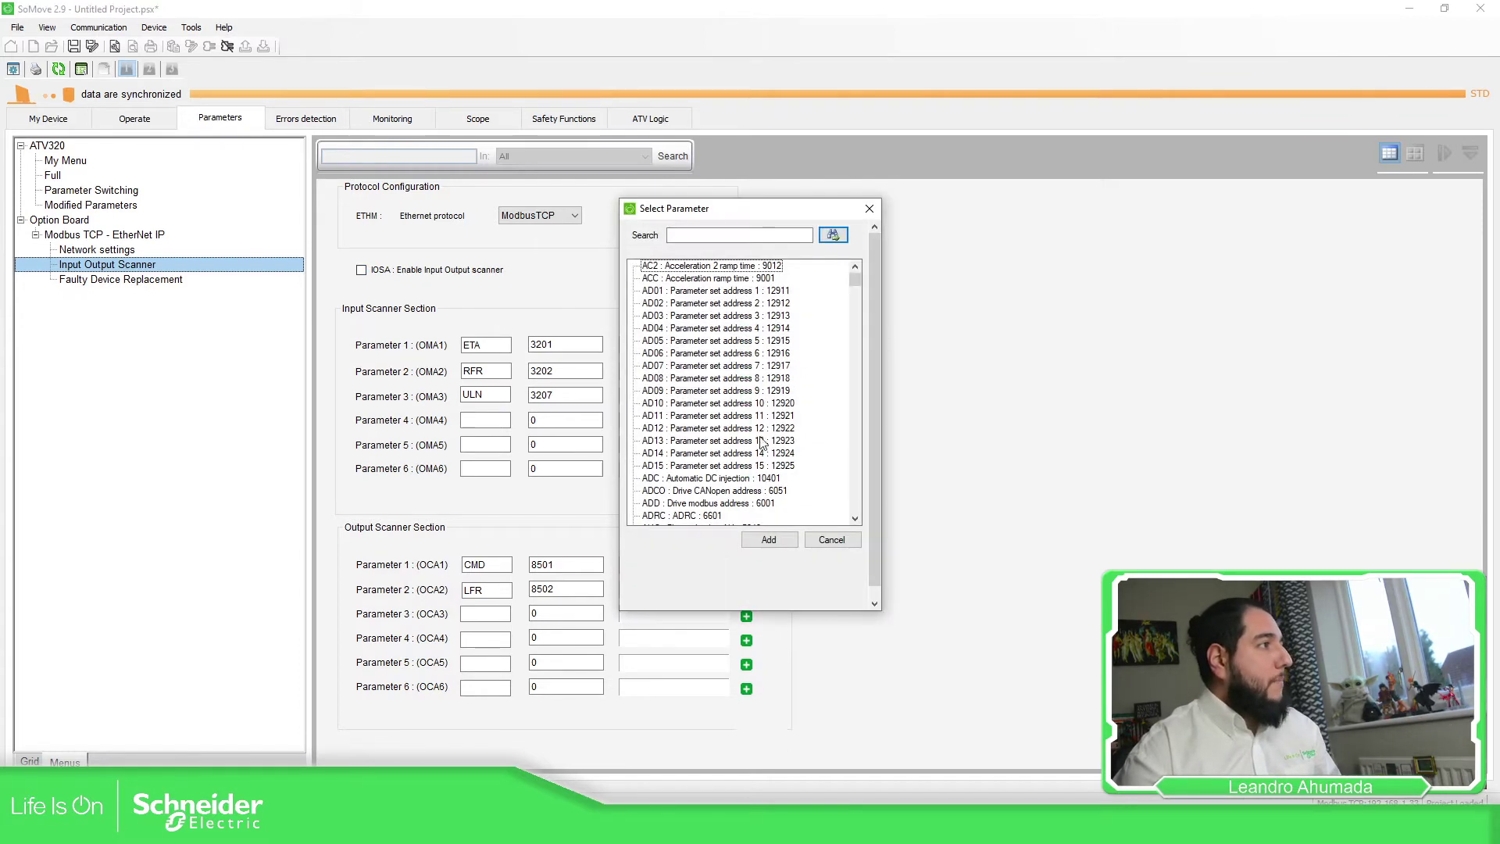
{"action": "mouse_move", "coordinate": [855, 279]}
{"action": "left_mouse_down"}
{"action": "mouse_move", "coordinate": [857, 446]}
{"action": "mouse_move", "coordinate": [858, 258]}
{"action": "left_mouse_up"}
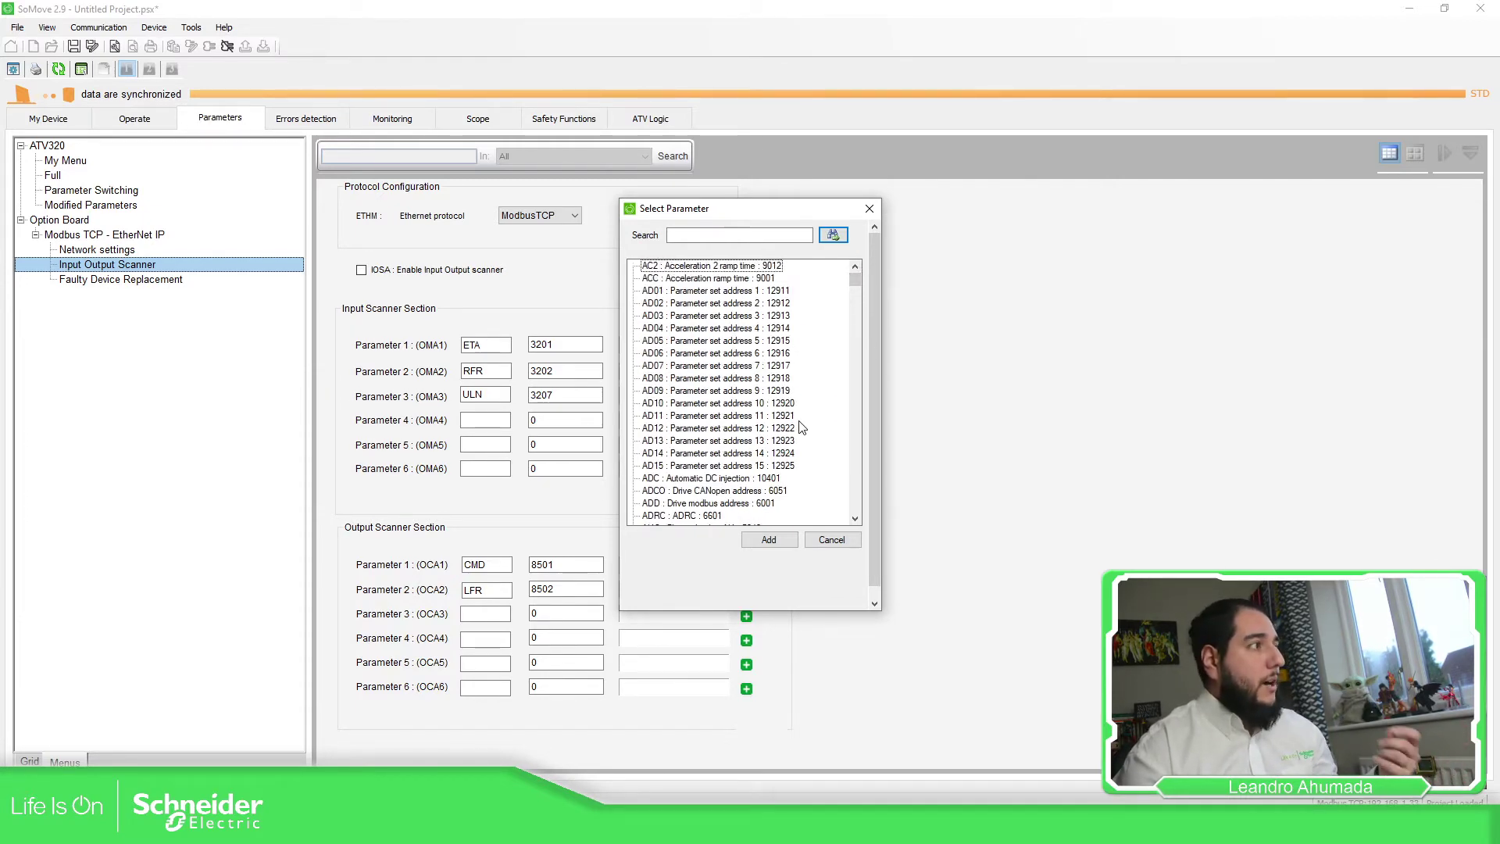
{"action": "left_click", "coordinate": [868, 209]}
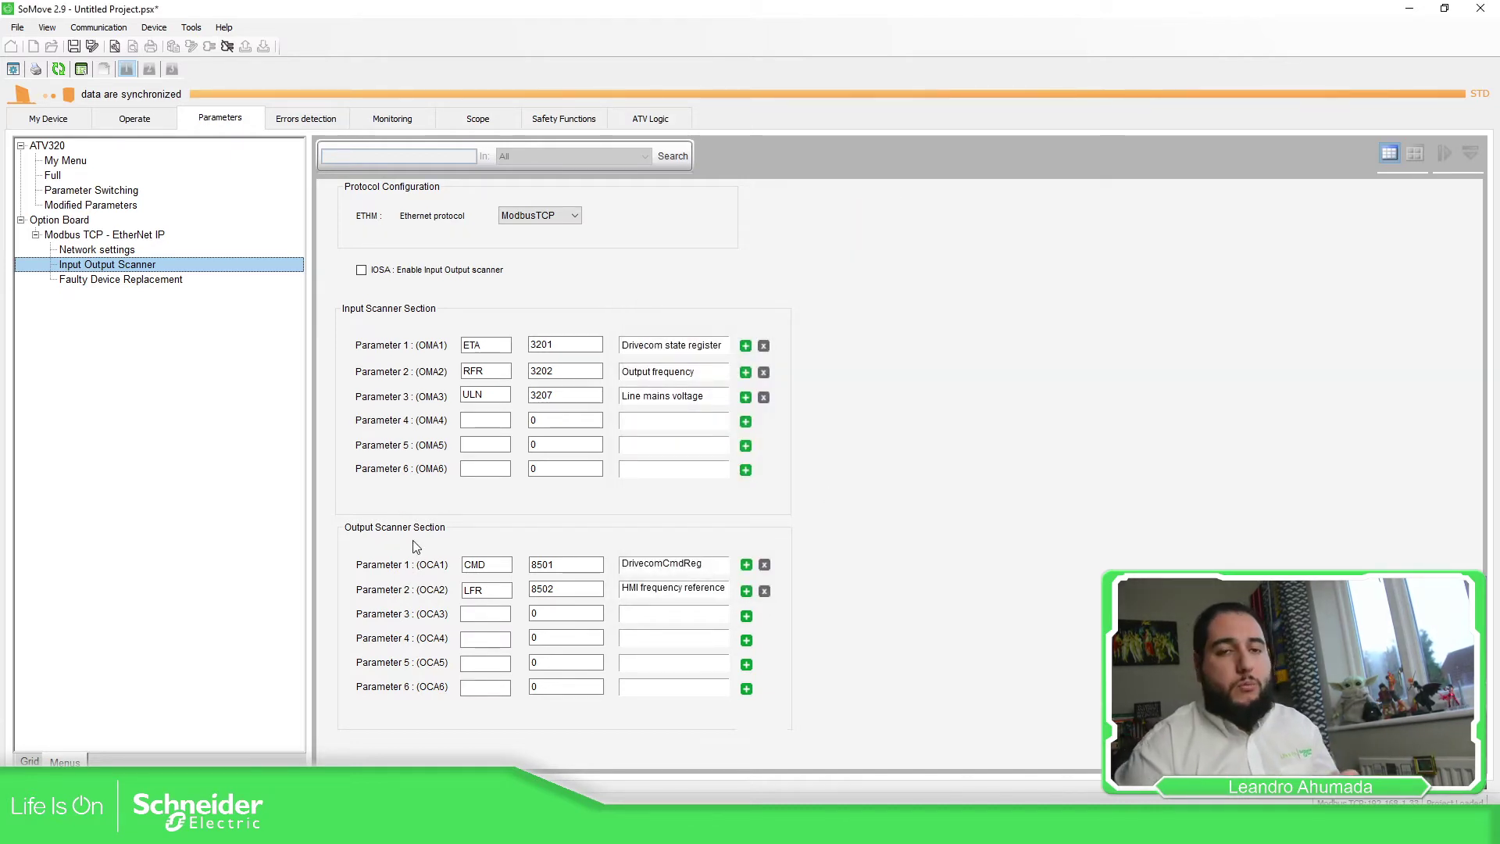
Browse the parameters available for output scanner parameter 3 (OCA3) and inspect the register addresses of OCA2 and OMA2
{"action": "left_click", "coordinate": [746, 617]}
{"action": "scroll", "coordinate": [837, 401], "scroll_direction": "down", "scroll_amount": 5}
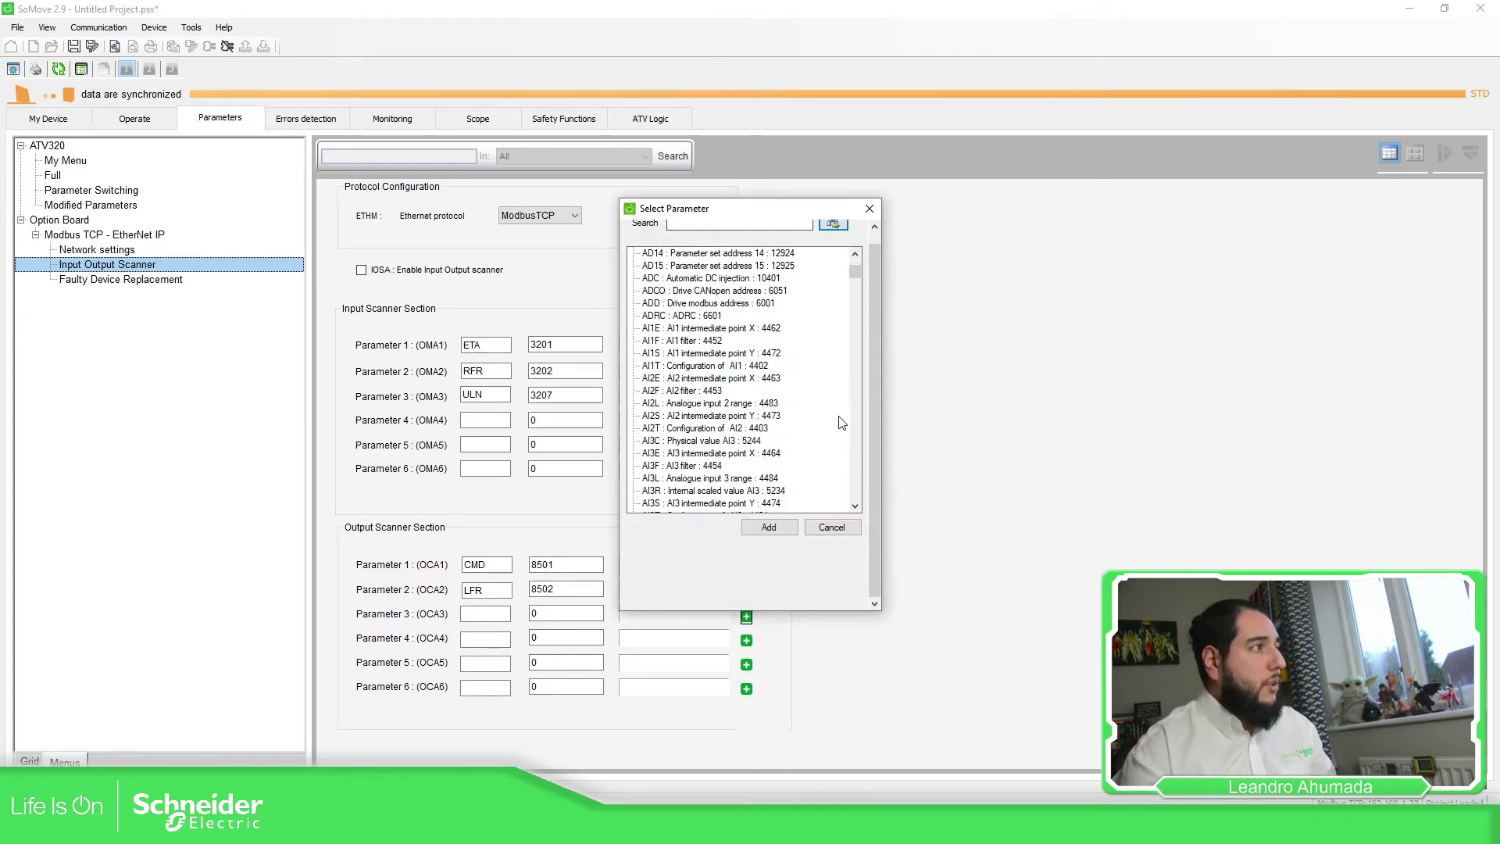
{"action": "left_click", "coordinate": [830, 527]}
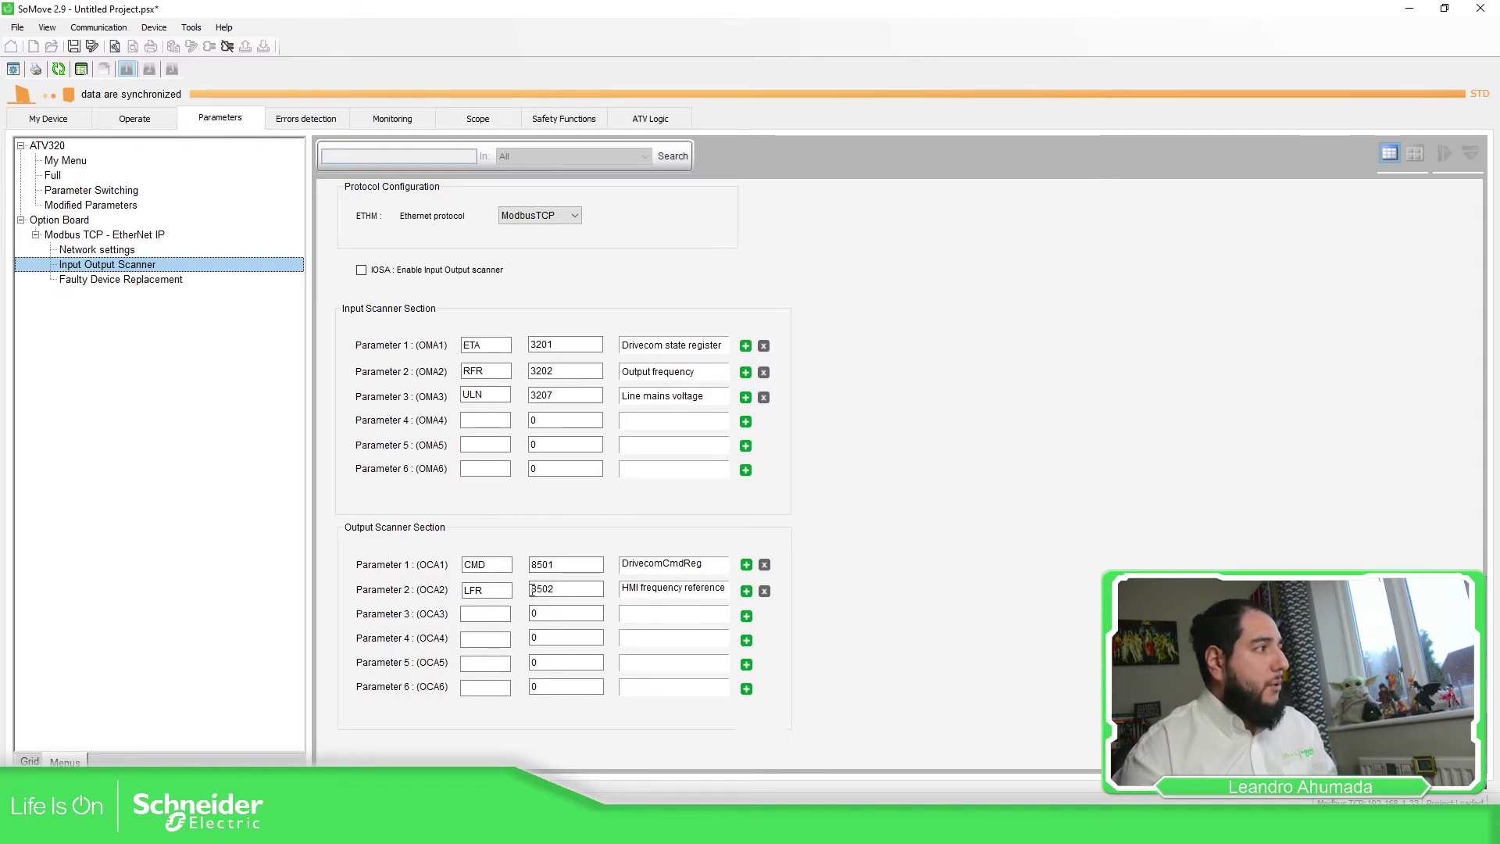
{"action": "left_click_drag", "start_coordinate": [537, 591], "coordinate": [544, 591]}
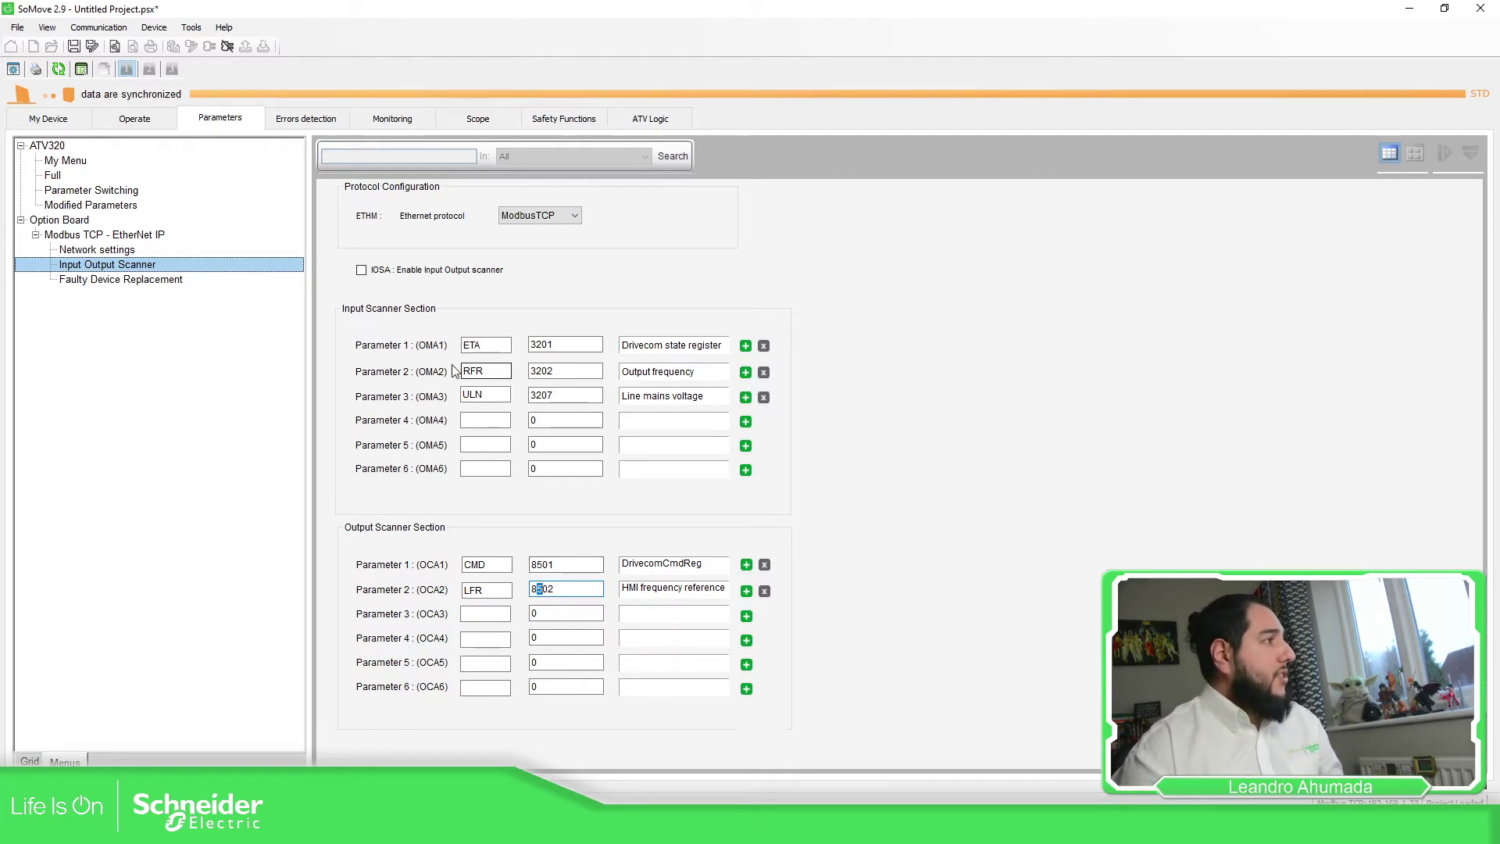
{"action": "left_click", "coordinate": [502, 368]}
{"action": "key", "text": "Tab"}
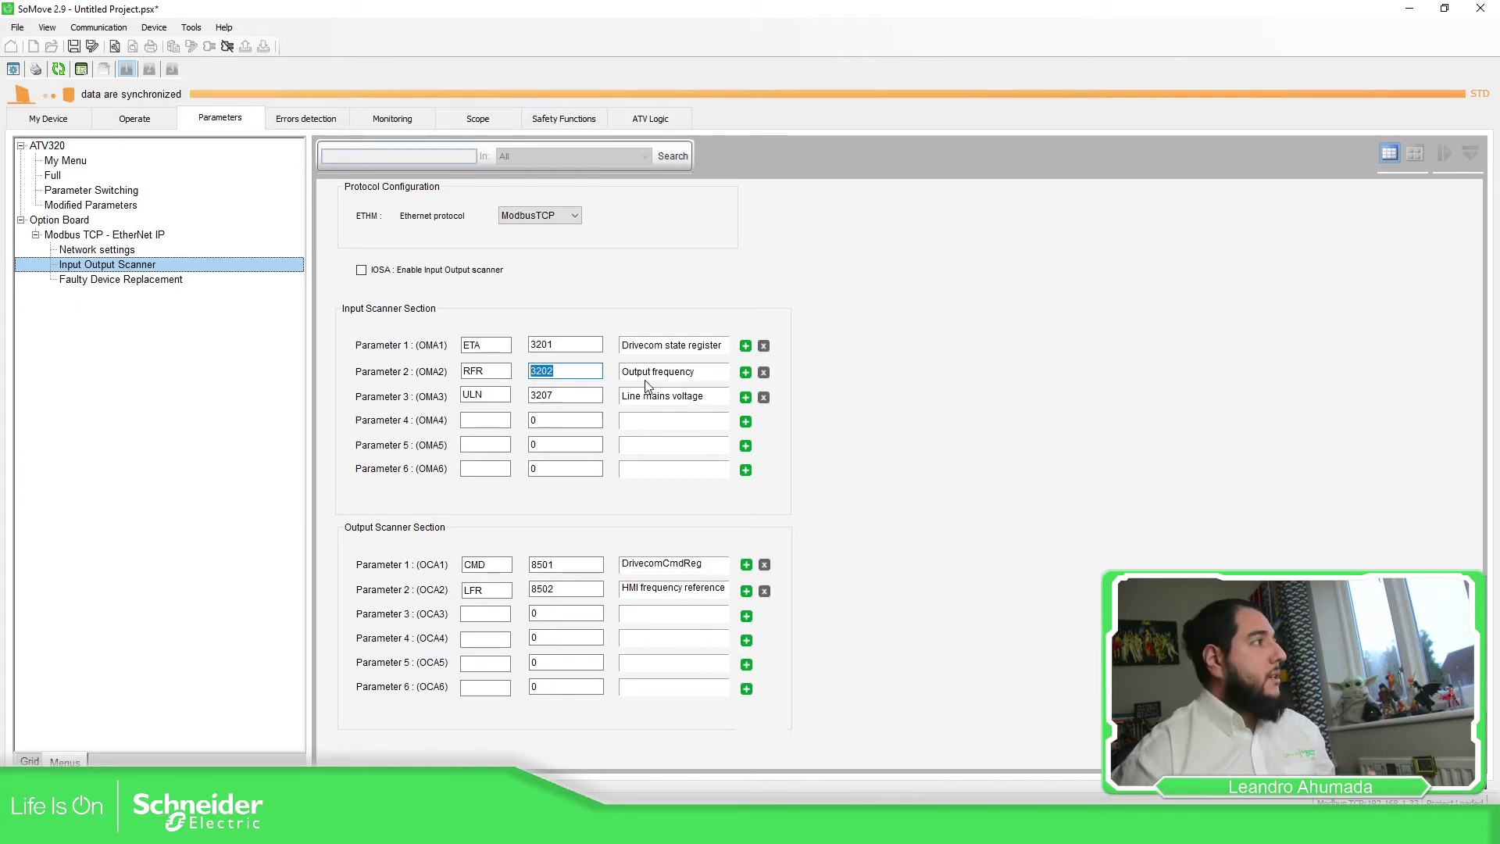
Enable the Input Output scanner (IOSA) and select ModbusTCP as the Ethernet protocol
{"action": "left_click", "coordinate": [361, 270]}
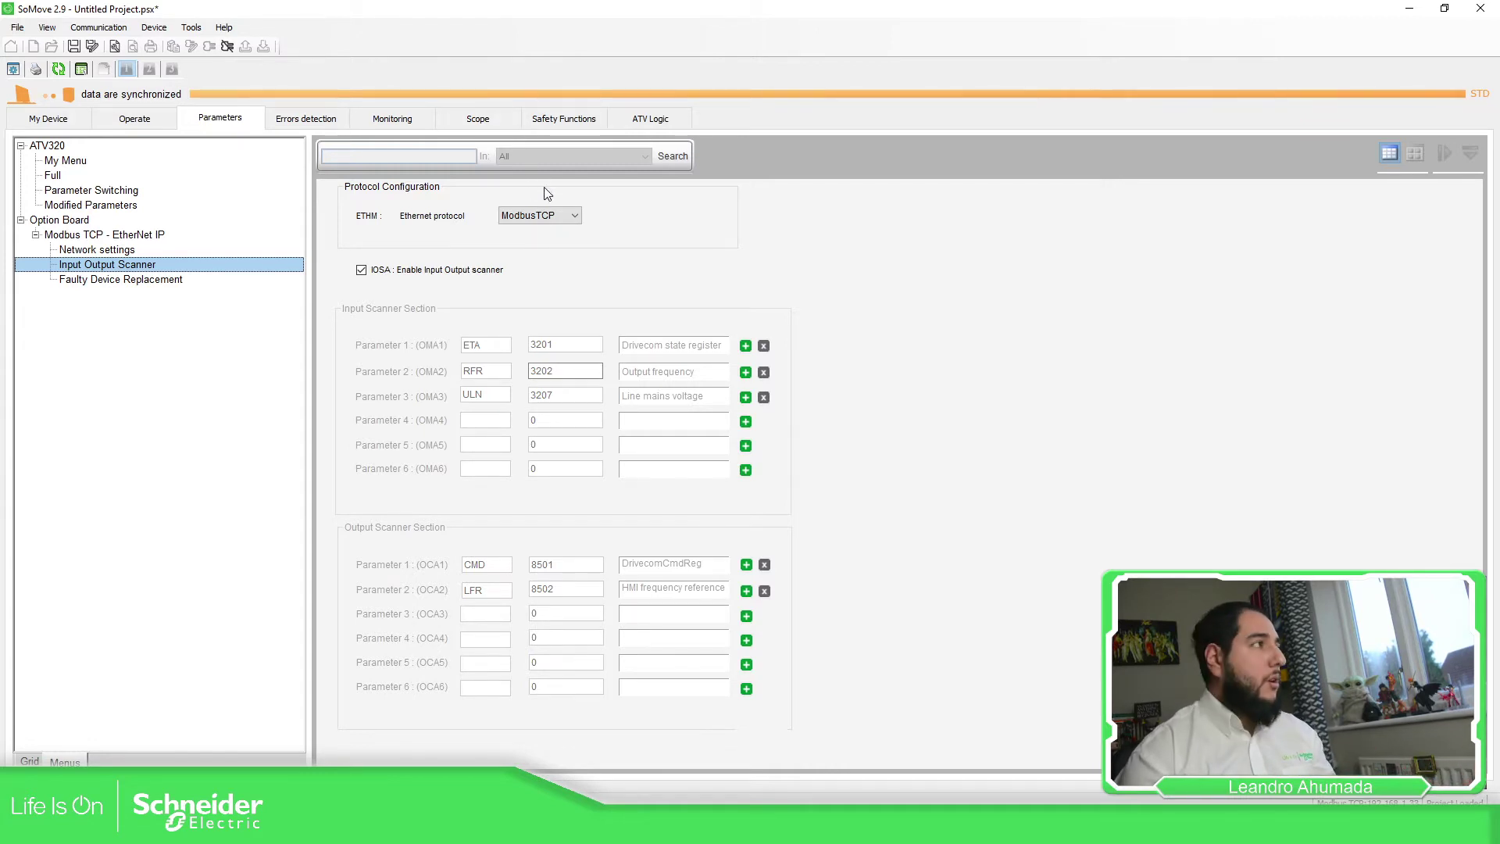
{"action": "left_click", "coordinate": [561, 214]}
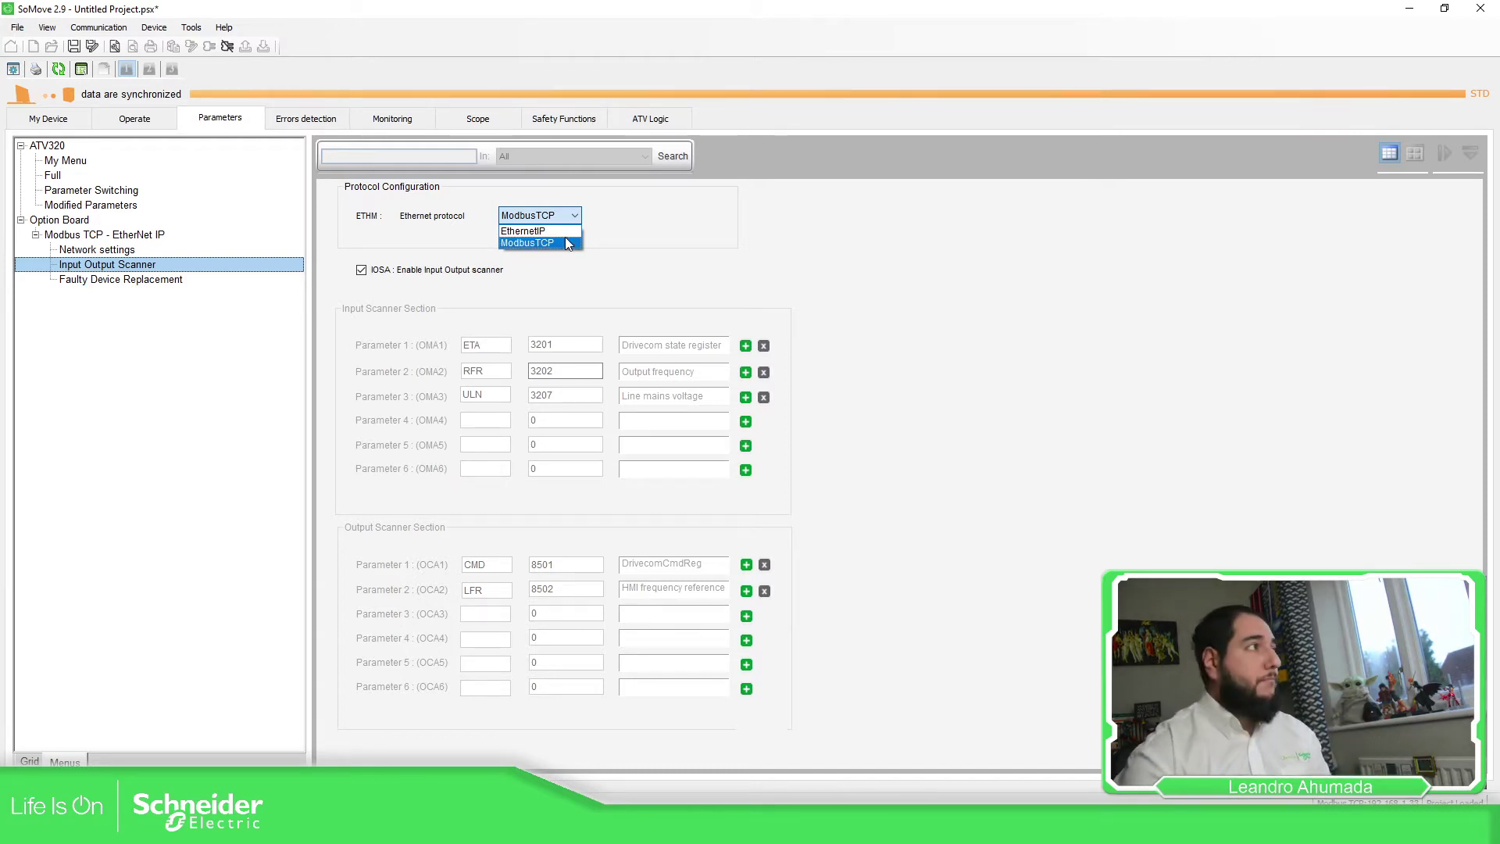
{"action": "left_click", "coordinate": [567, 243]}
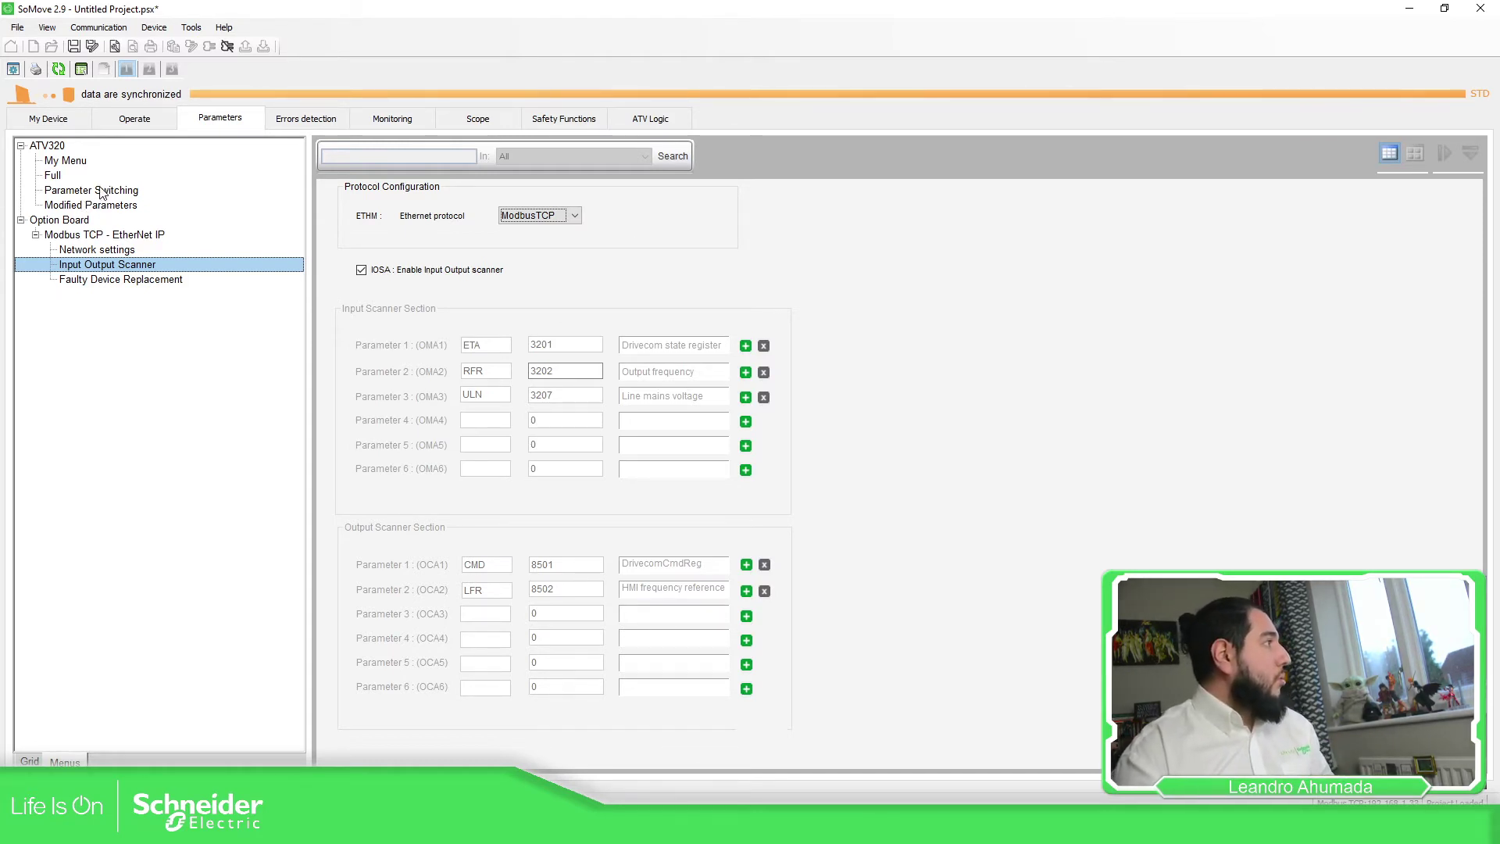
In the Command group of the full parameter list, set Configuration reference frequency 1 (FR1) to Reference frequency via Com module
{"action": "left_click", "coordinate": [58, 179]}
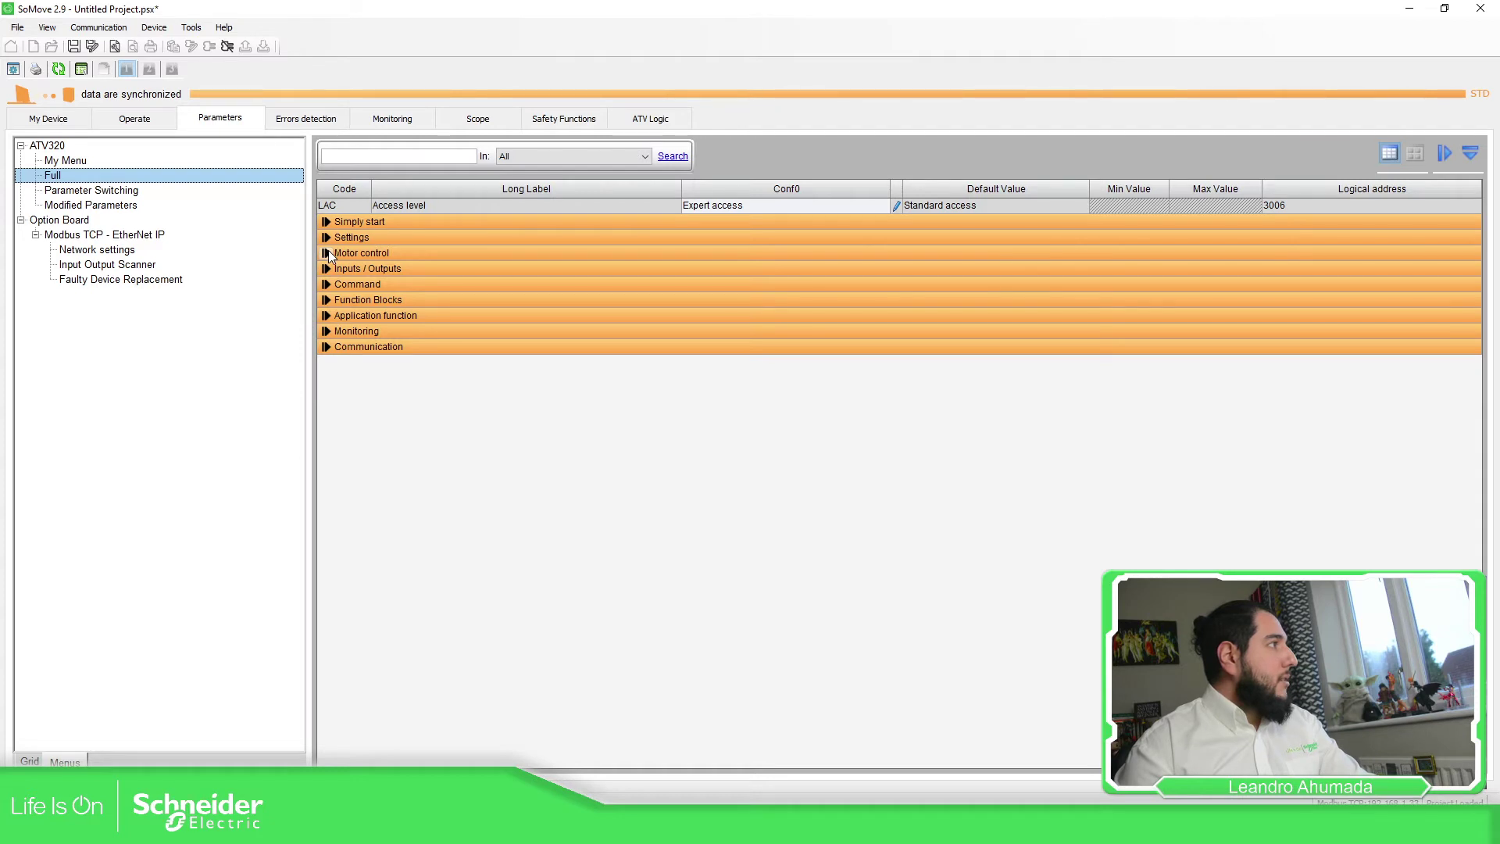
{"action": "left_click", "coordinate": [327, 285]}
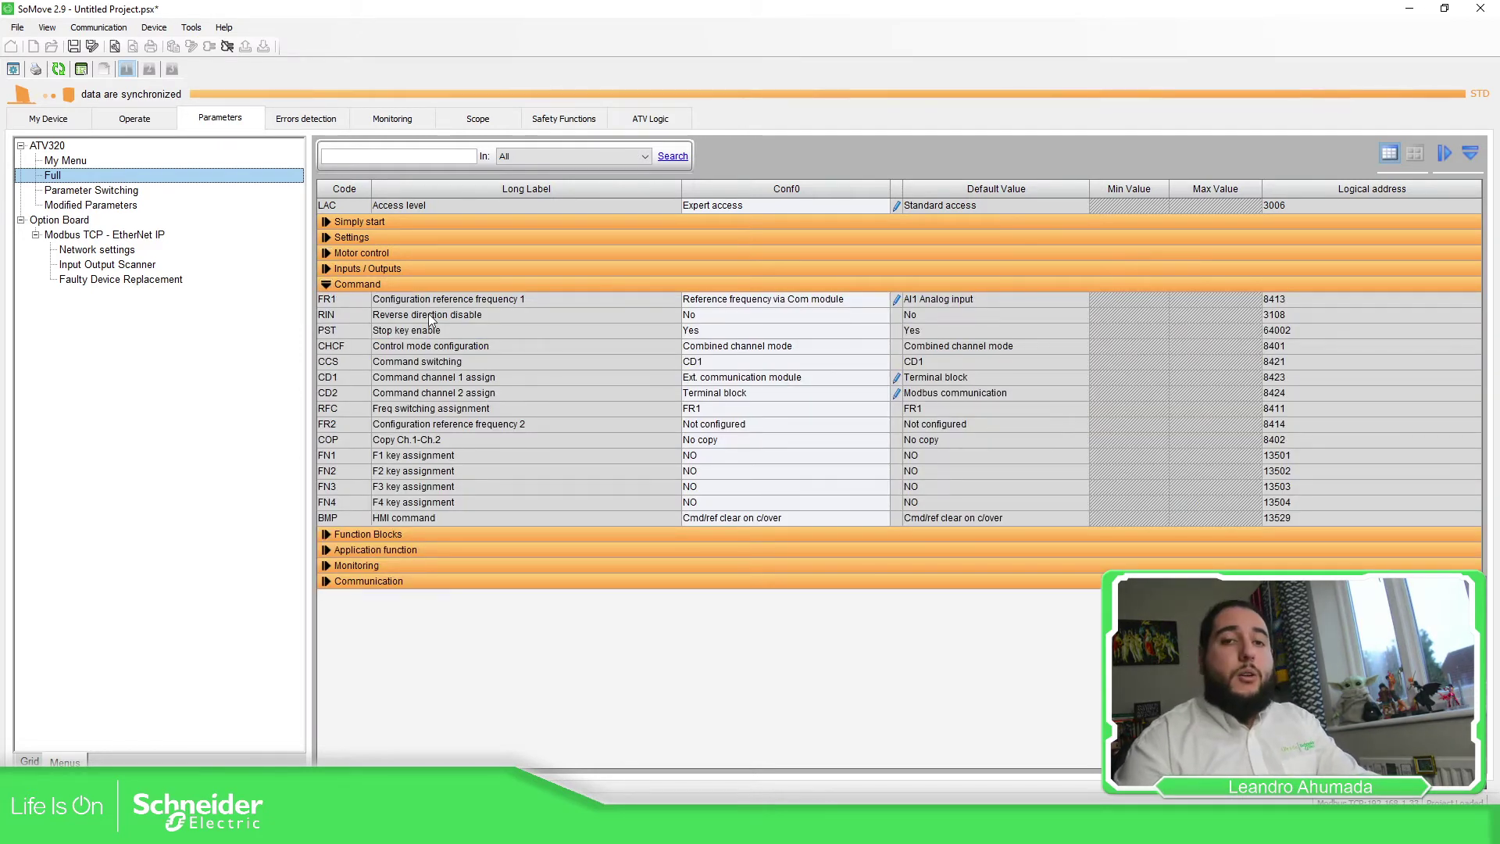
{"action": "left_click", "coordinate": [583, 363]}
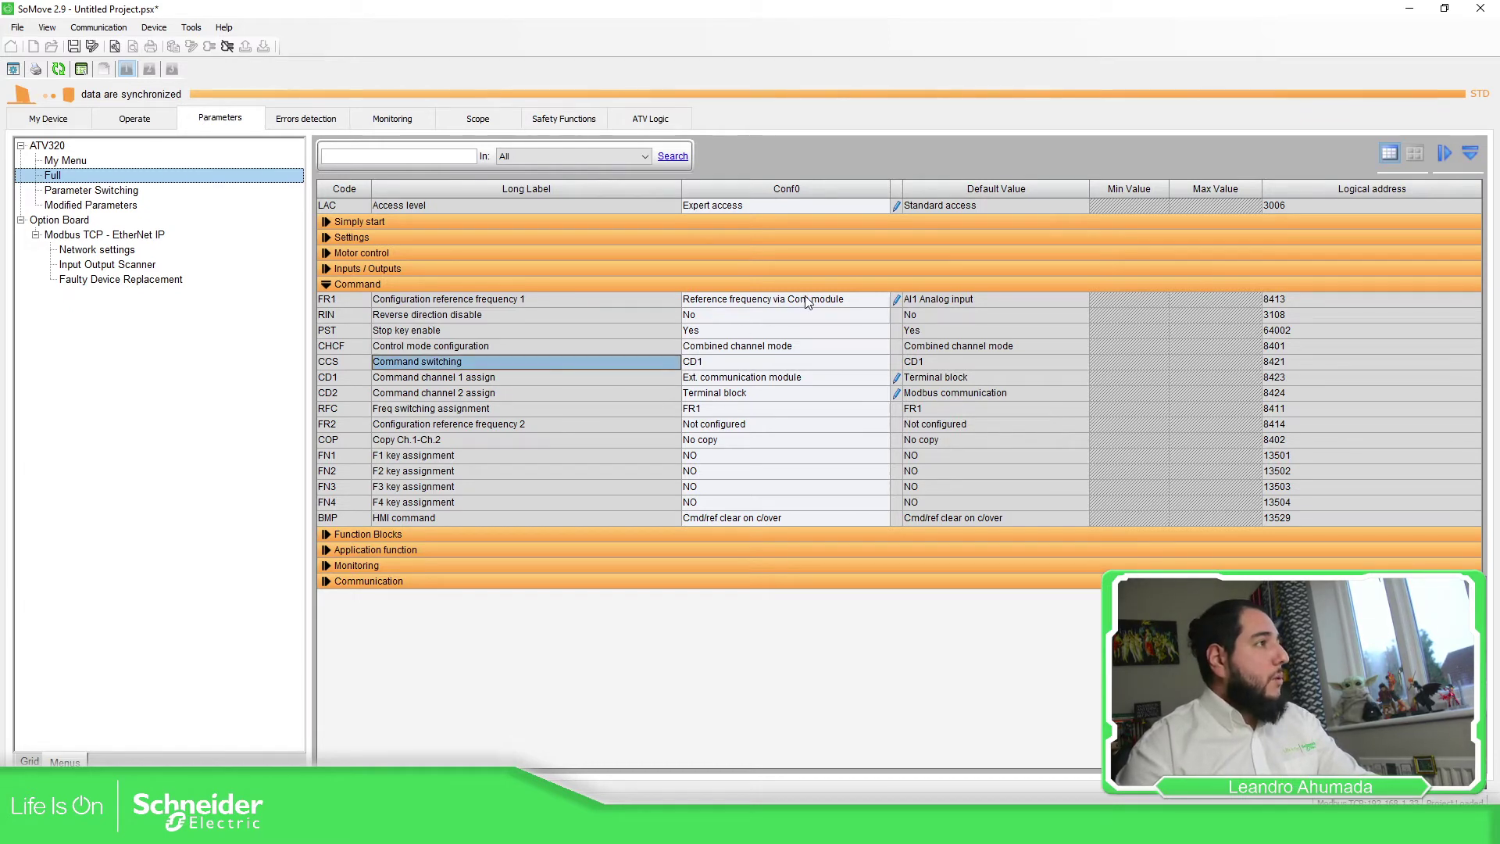
{"action": "left_click", "coordinate": [750, 303]}
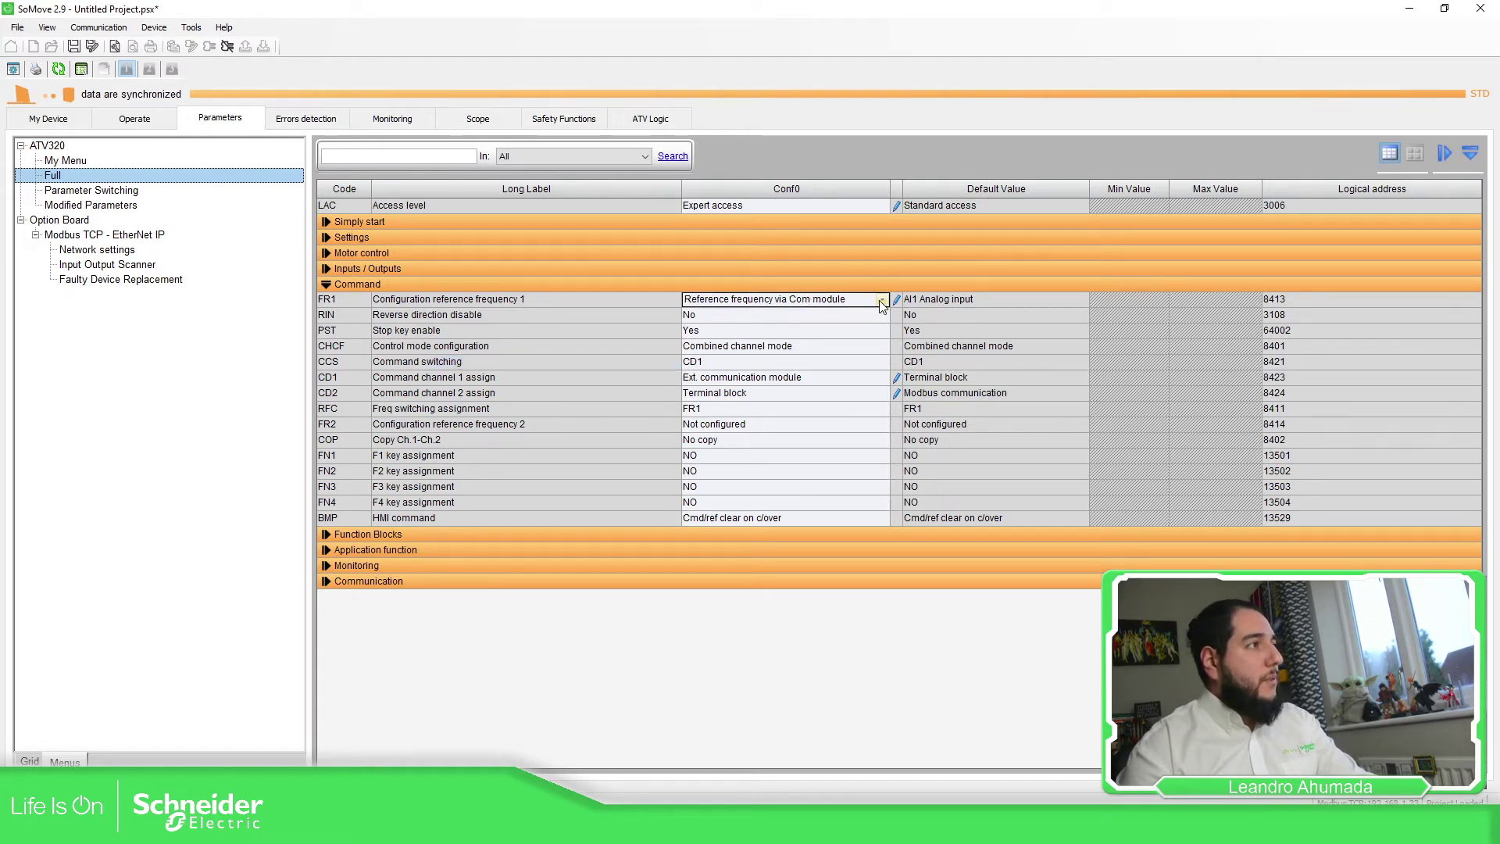
{"action": "left_click", "coordinate": [975, 304]}
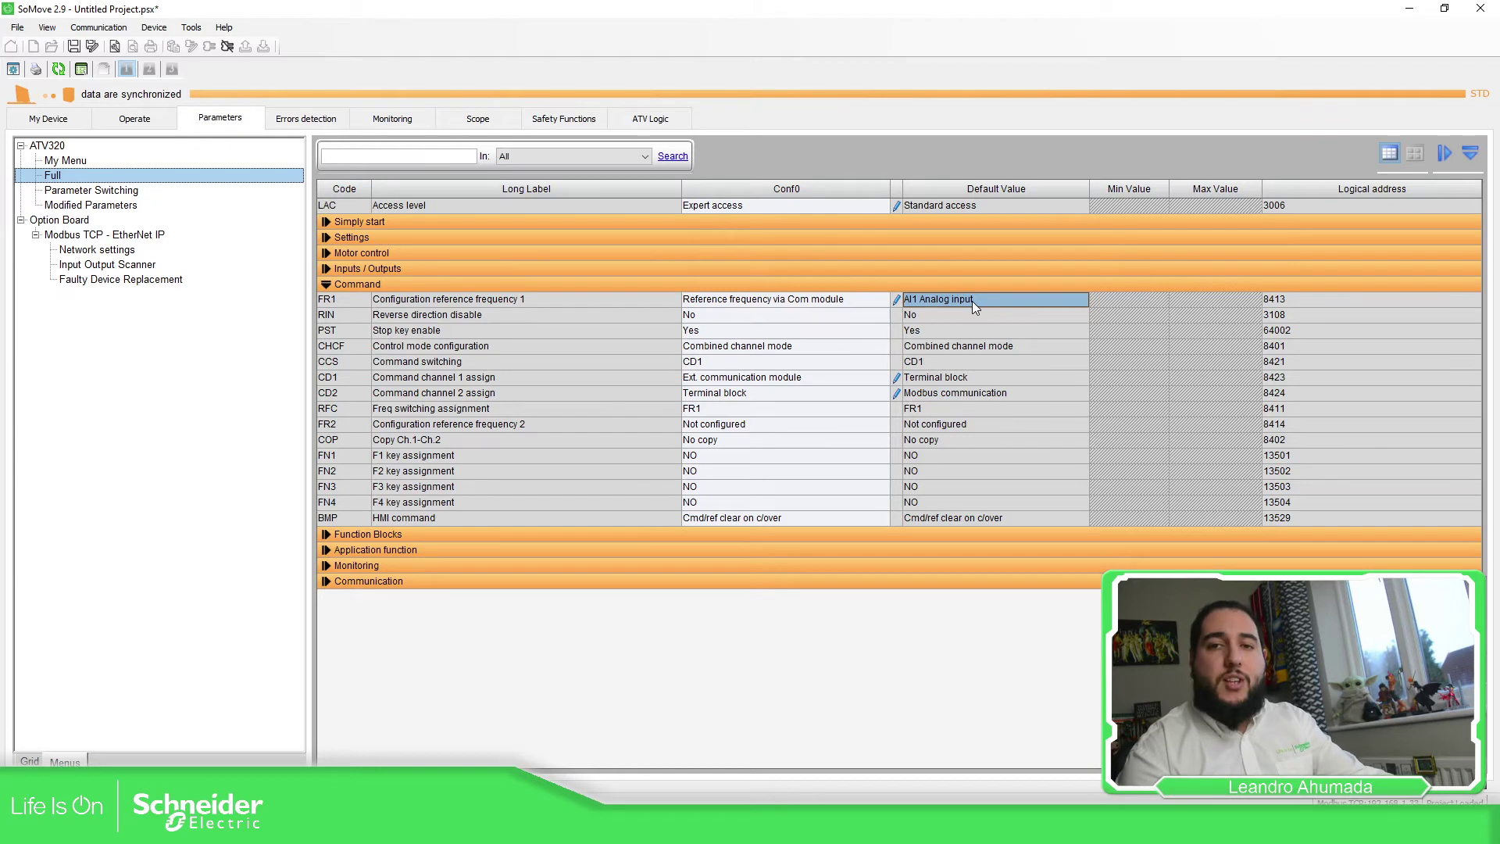
{"action": "left_click", "coordinate": [879, 305]}
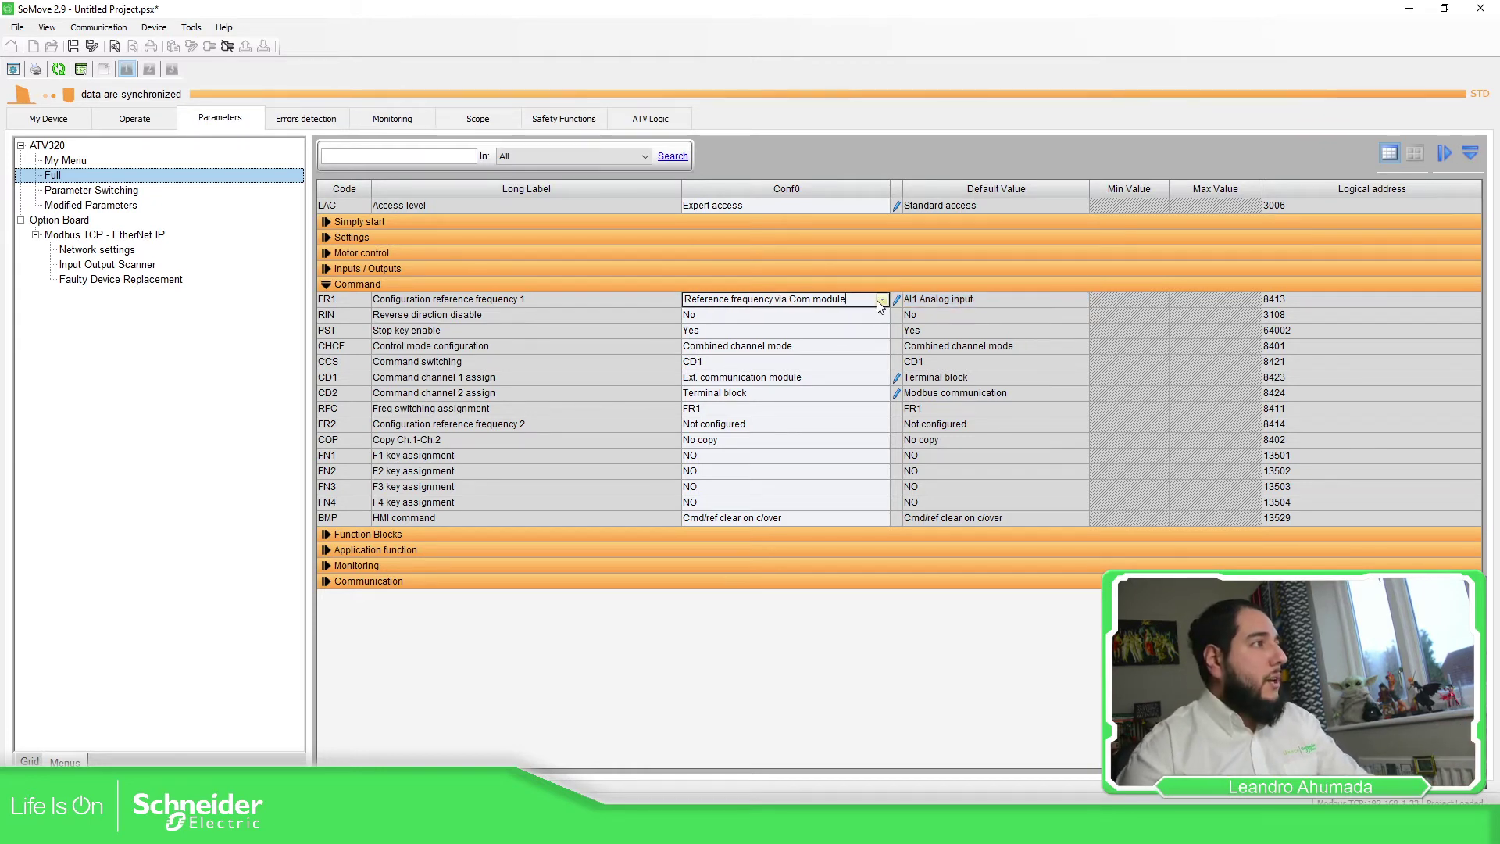
{"action": "left_click", "coordinate": [881, 302]}
{"action": "scroll", "coordinate": [789, 347], "scroll_direction": "down", "scroll_amount": 3}
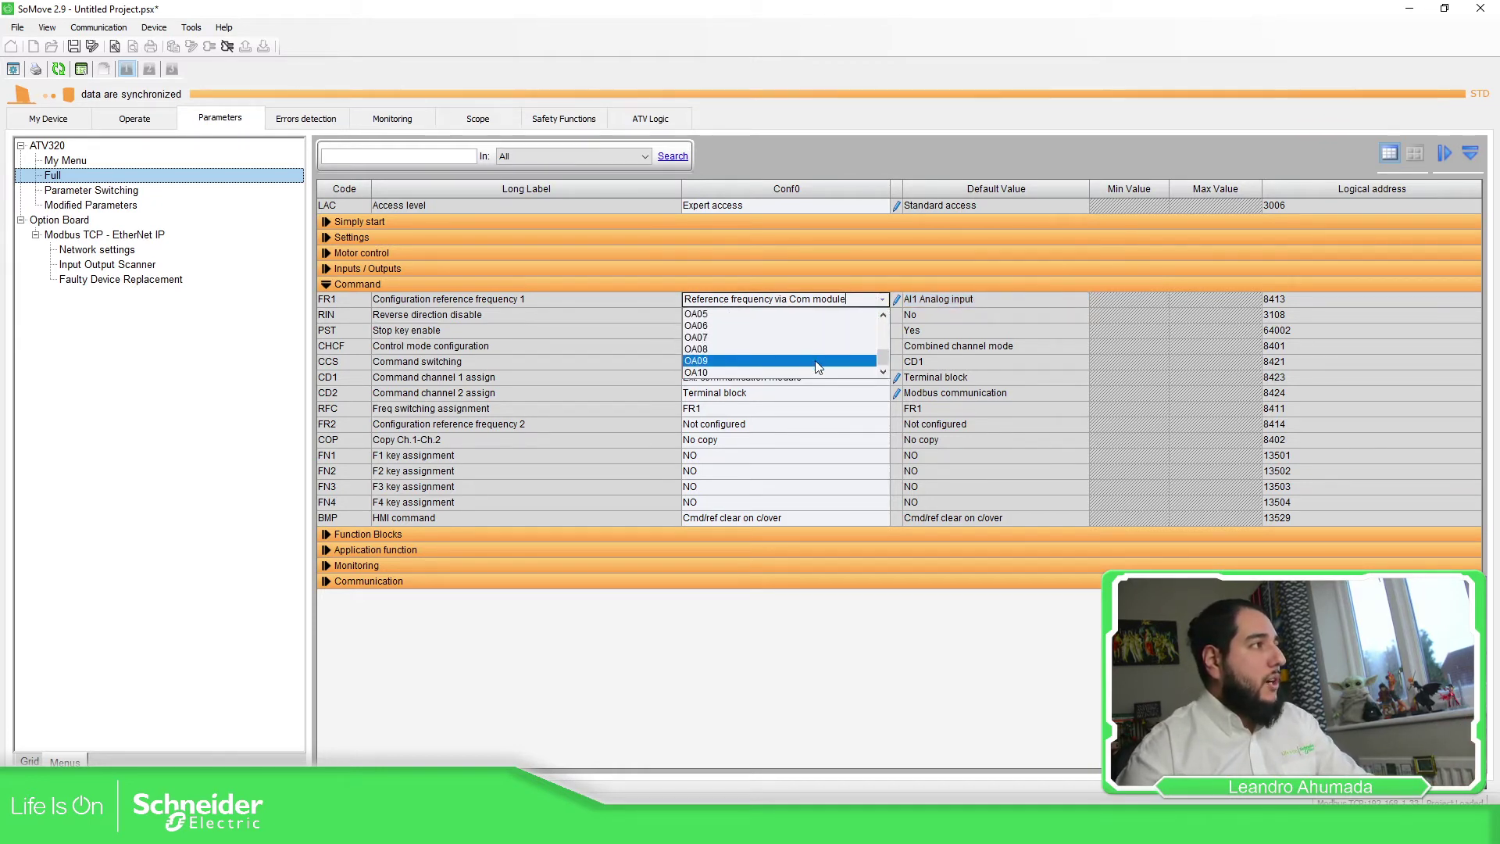
{"action": "left_click_drag", "start_coordinate": [885, 358], "coordinate": [883, 339]}
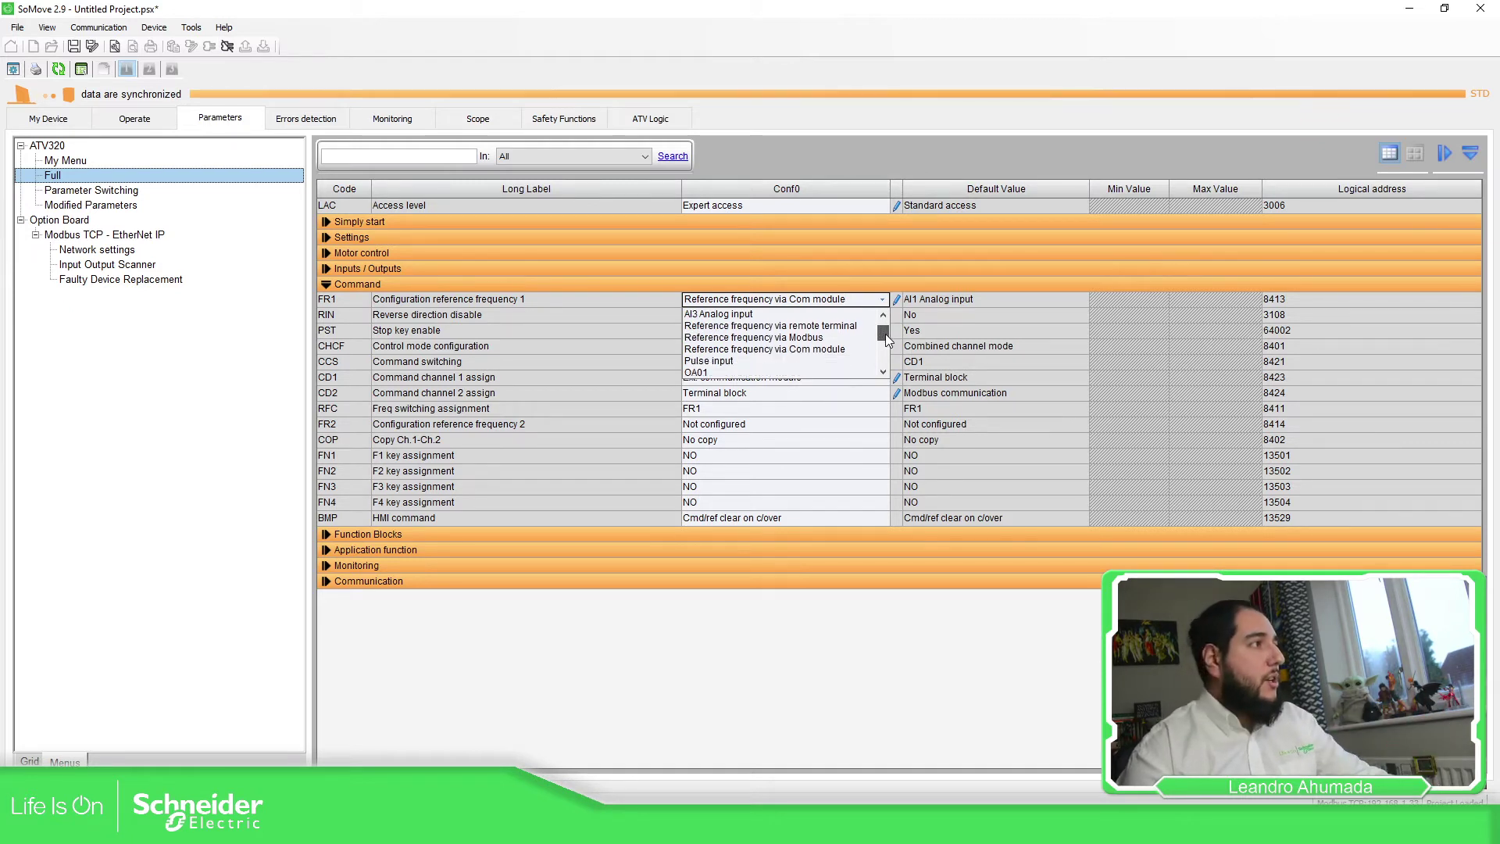
{"action": "left_click", "coordinate": [809, 348]}
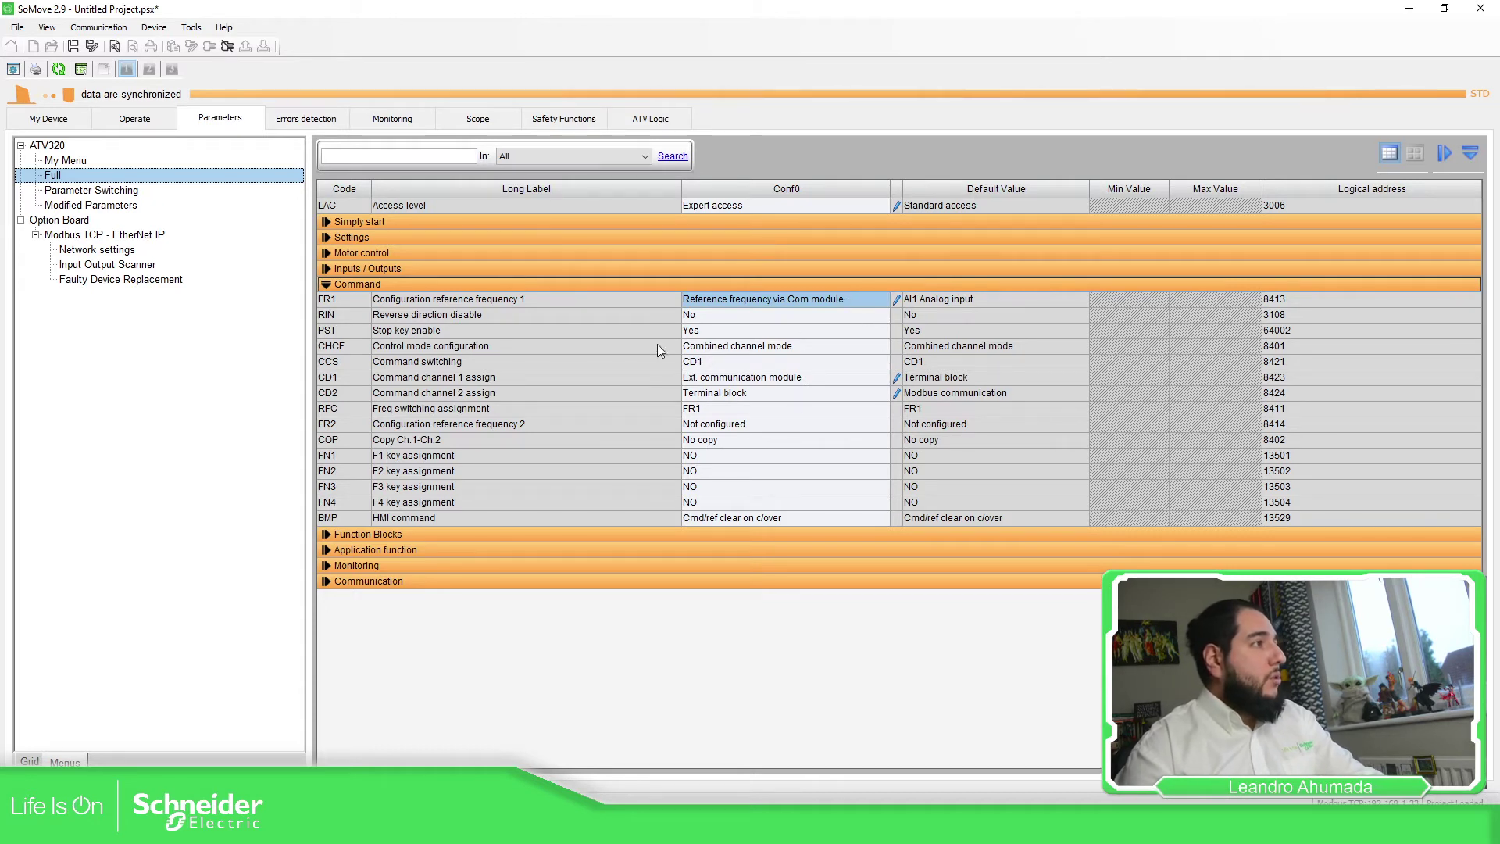
Check the control mode configuration (CHCF), the command channel 1 assignment (CD1) and the FR1 reference setting
{"action": "left_click", "coordinate": [630, 352]}
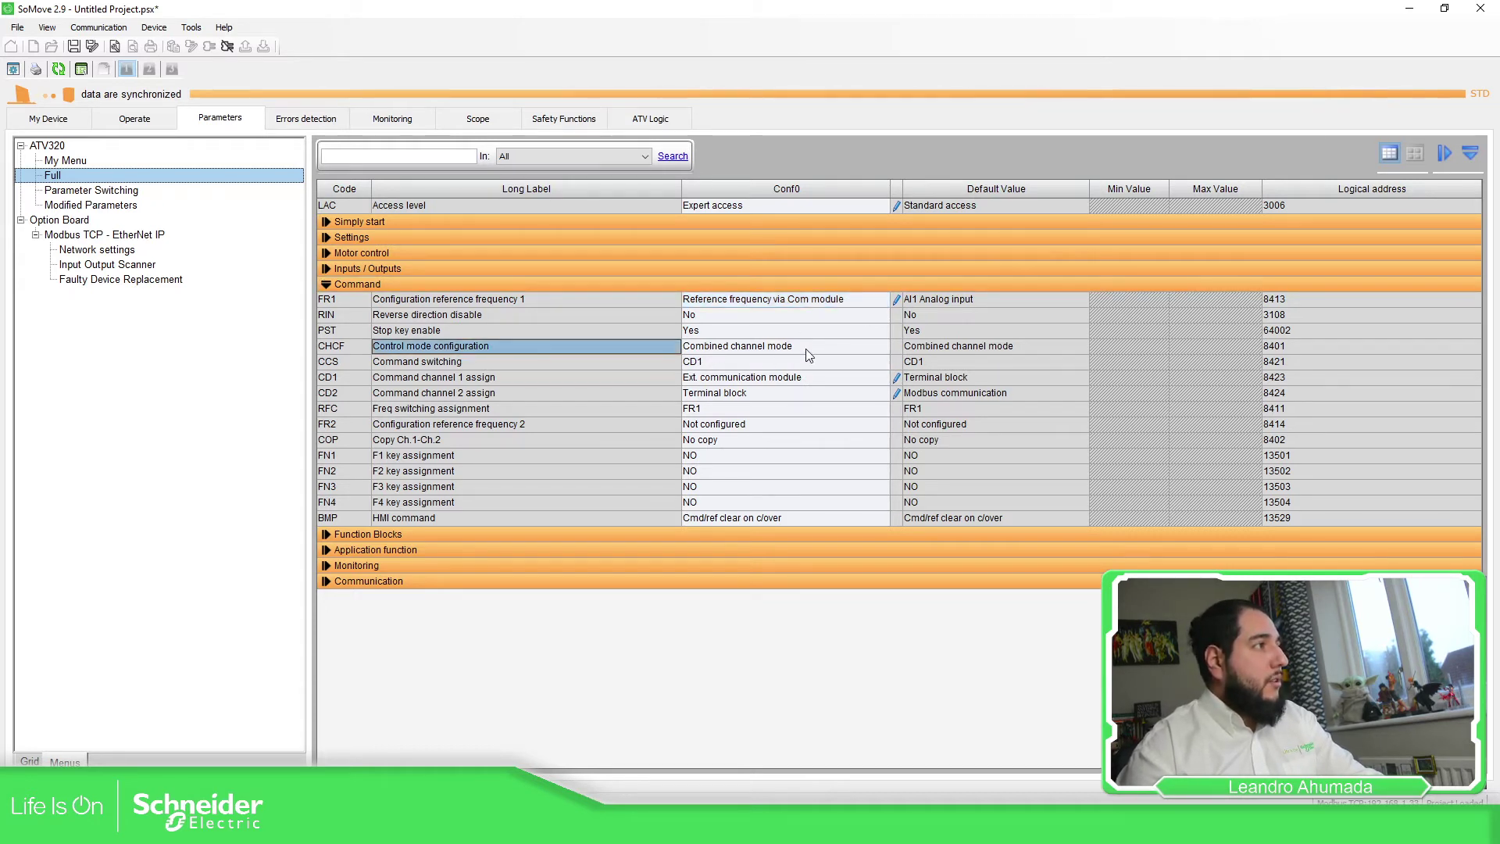
{"action": "left_click", "coordinate": [830, 378]}
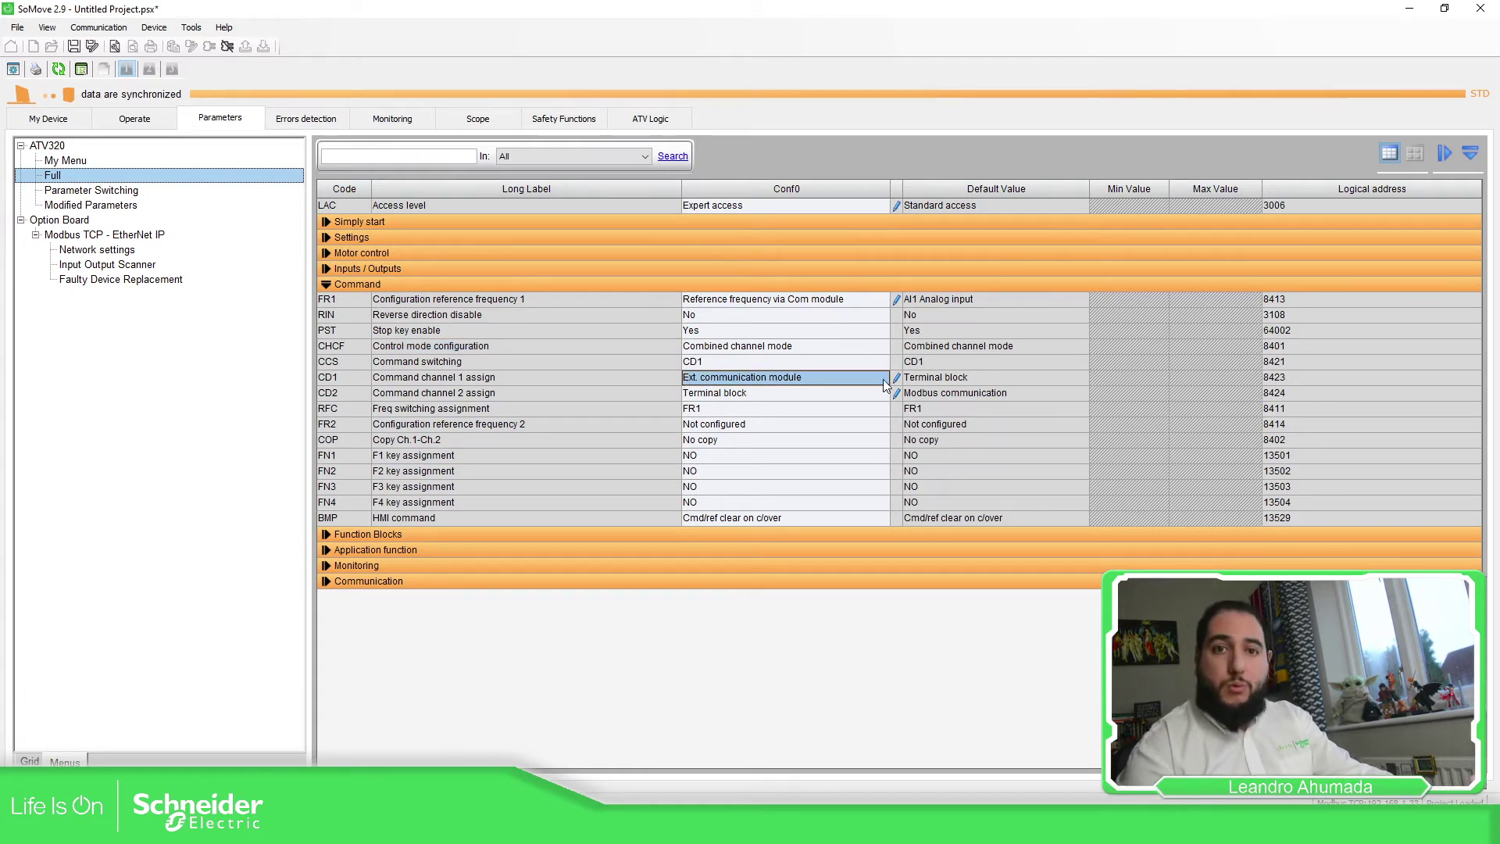
{"action": "double_click", "coordinate": [828, 302]}
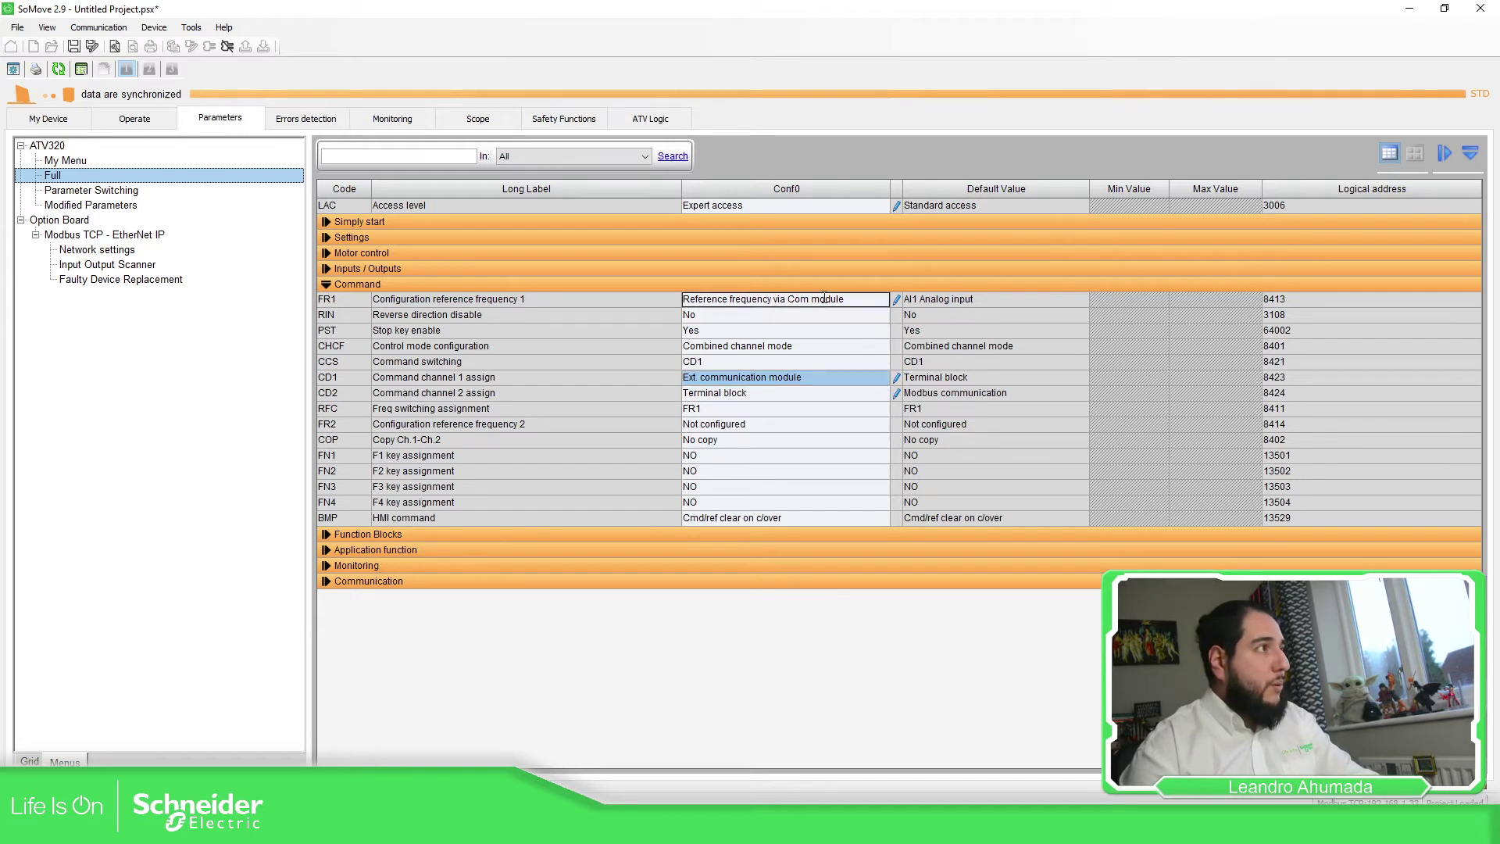
Open the command channel 1 assignment (CD1) to check its configured source
{"action": "double_click", "coordinate": [853, 380]}
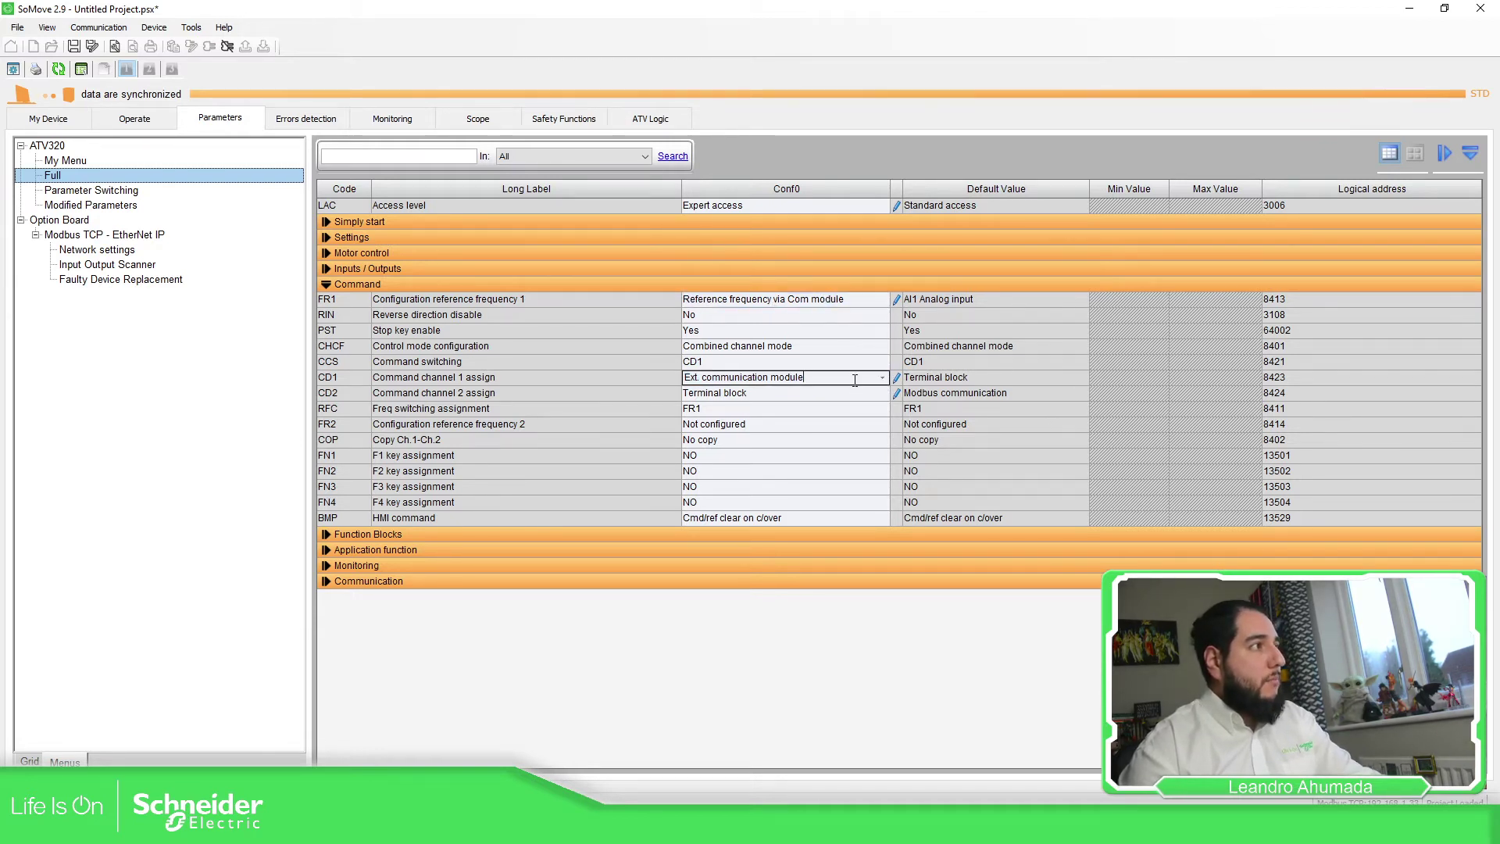
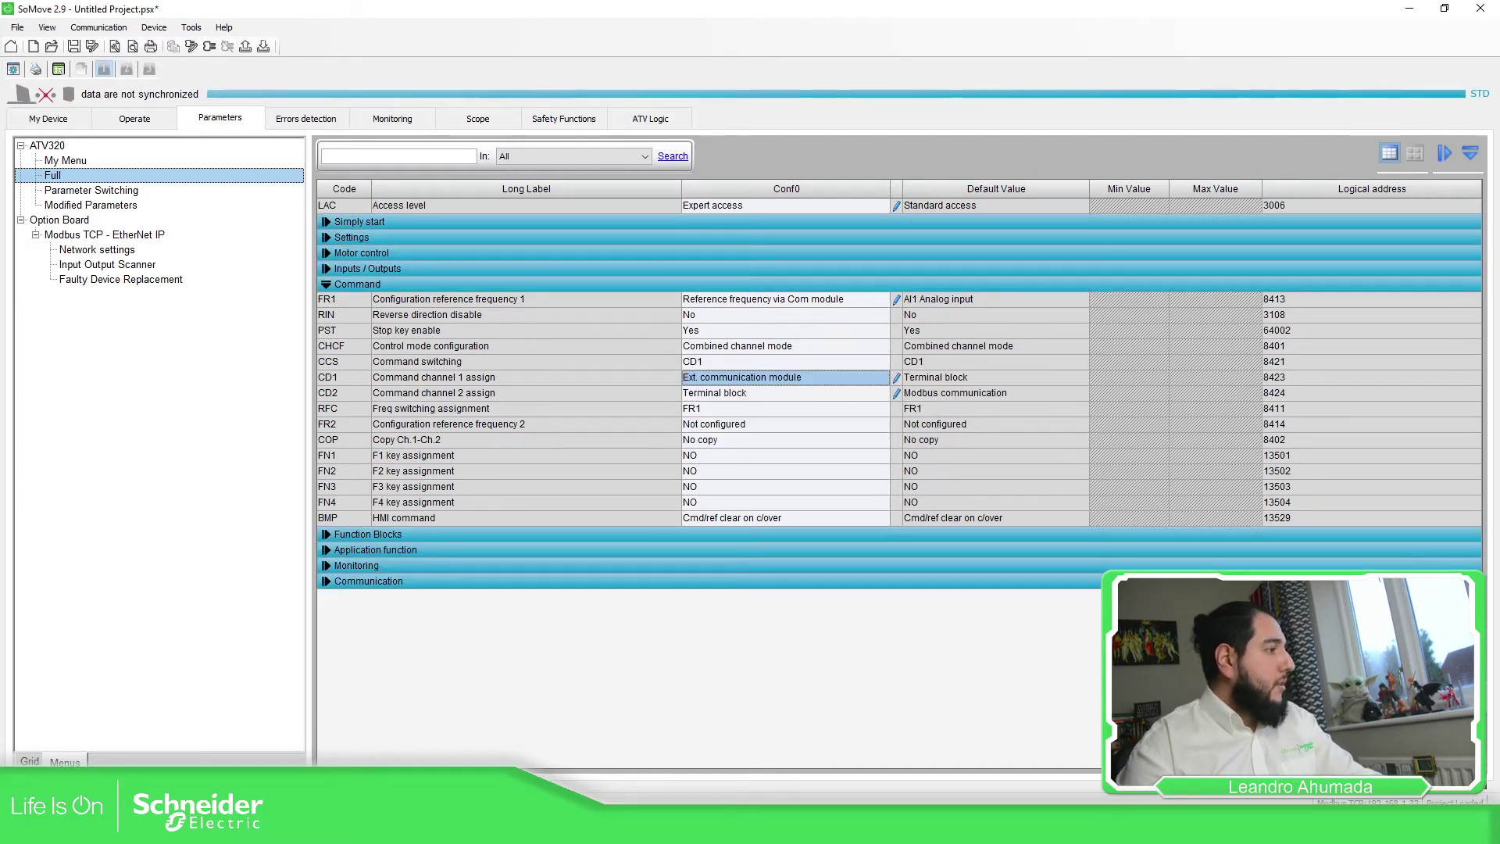
Switch to Machine Expert Logic Builder and log in to the controller node PLC_M262_LVL2 from the project's devices view
{"action": "left_click", "coordinate": [457, 723]}
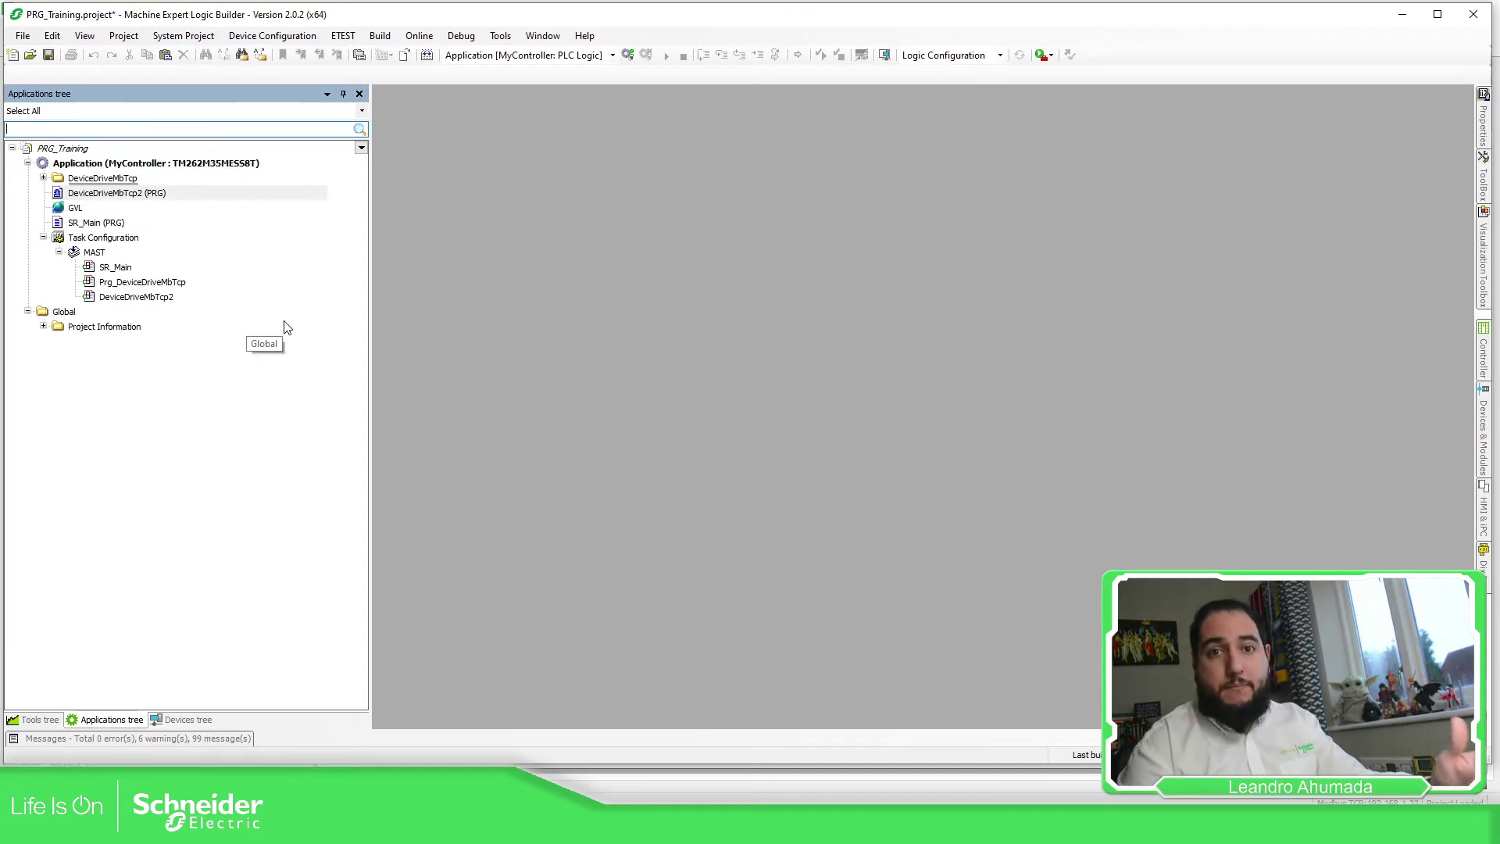
{"action": "left_click", "coordinate": [186, 720]}
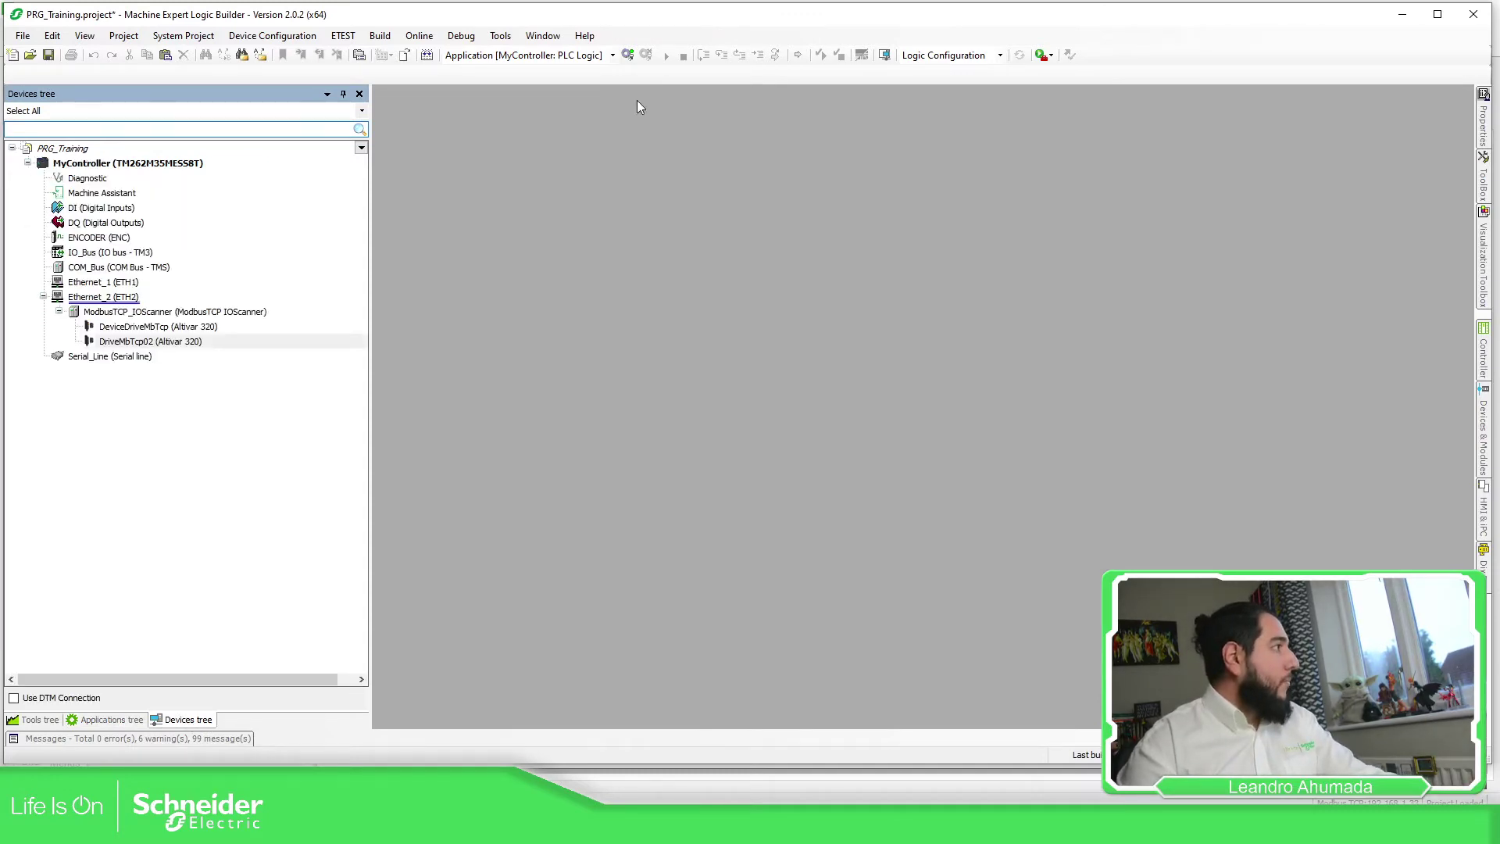
{"action": "left_click", "coordinate": [628, 55]}
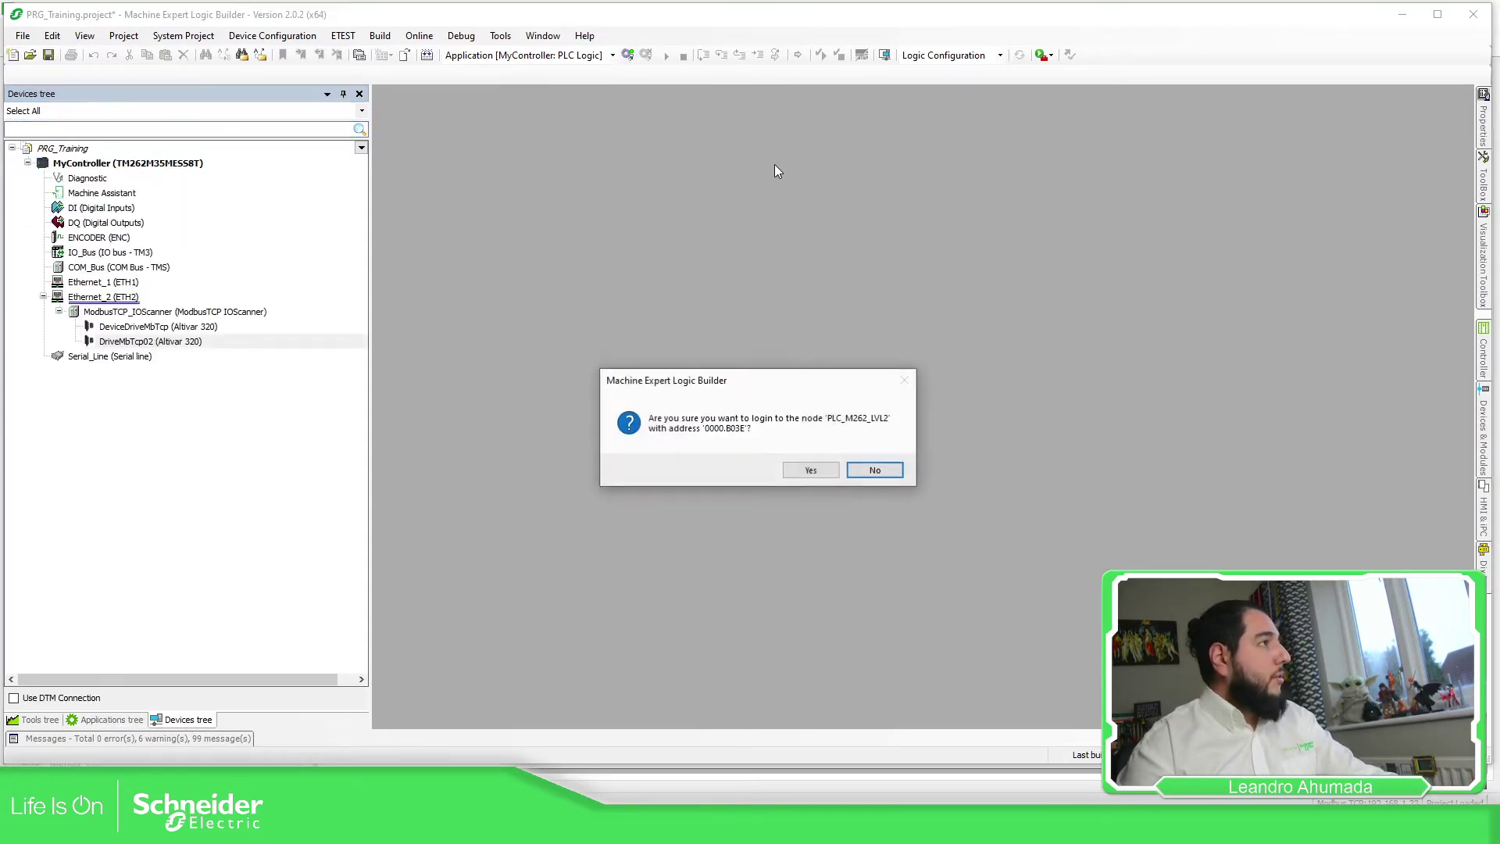
{"action": "left_click", "coordinate": [797, 472]}
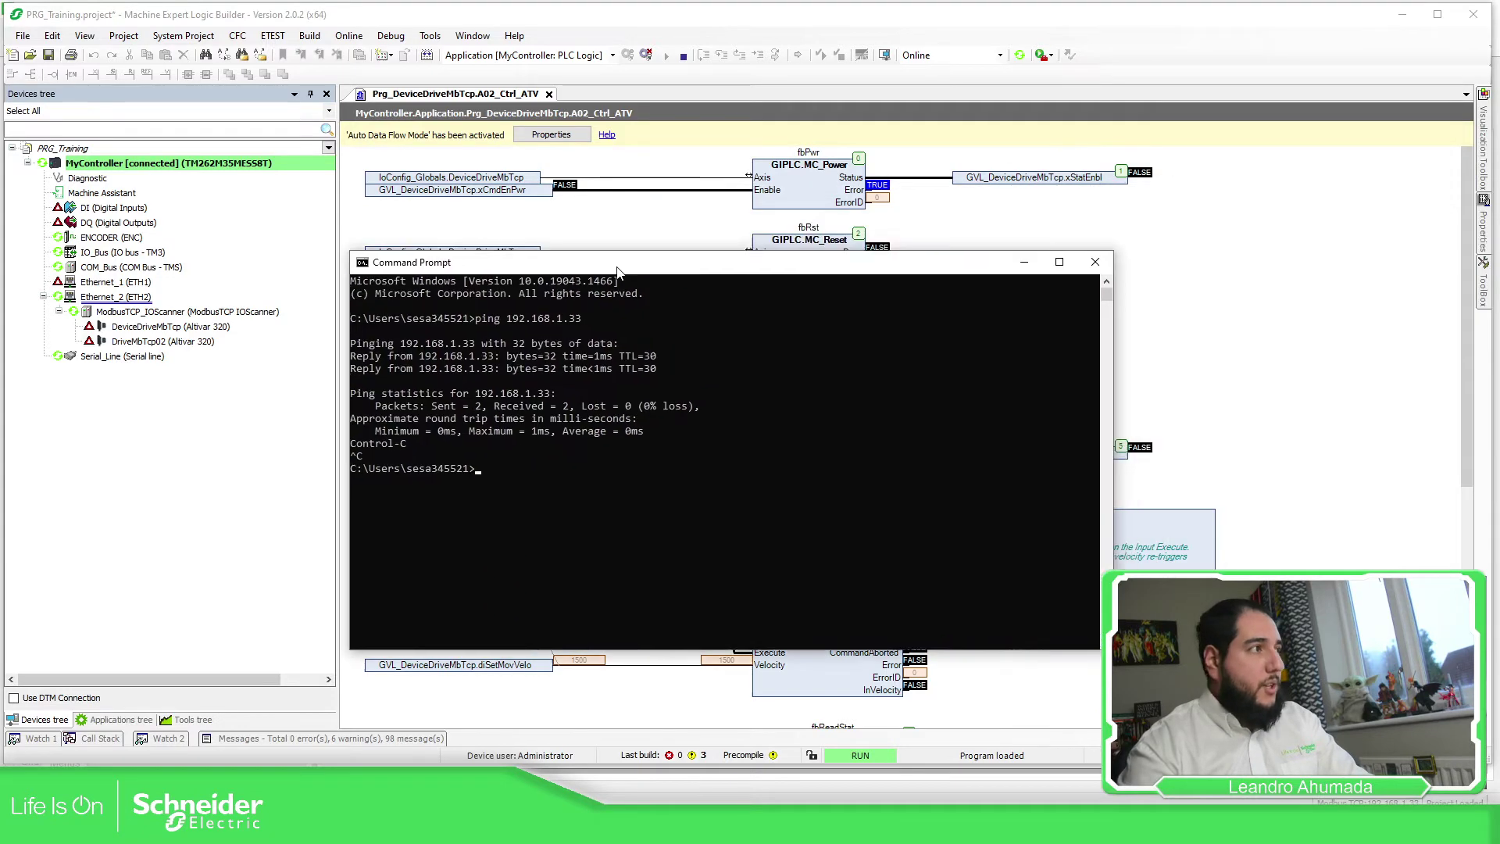
Ping the drive at 192.168.1.33 again in the Command Prompt and minimise its window
{"action": "left_click_drag", "start_coordinate": [609, 249], "coordinate": [646, 243]}
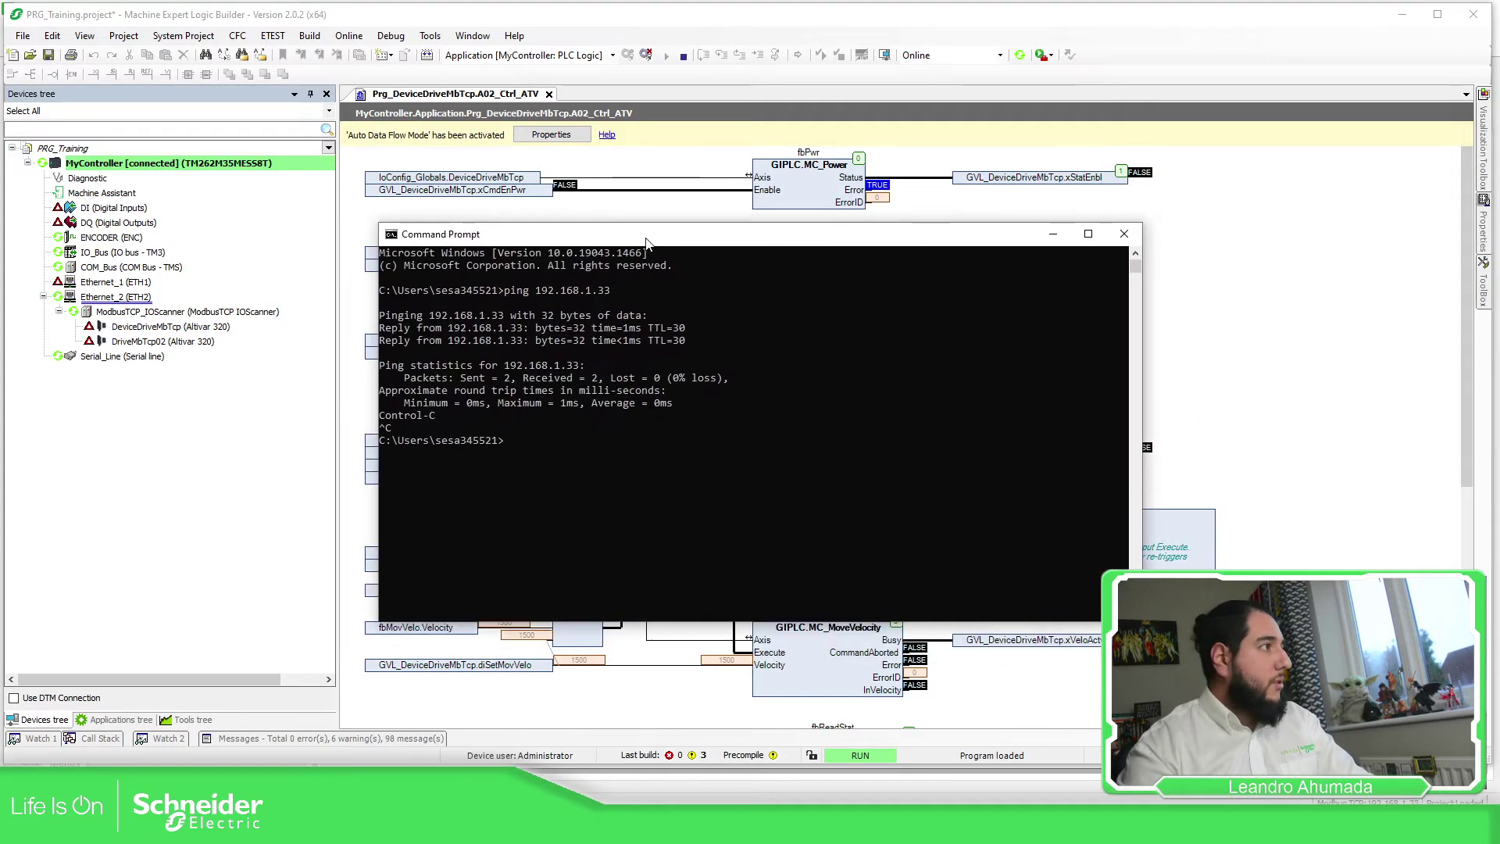
{"action": "key", "text": "Up"}
{"action": "key", "text": "Return"}
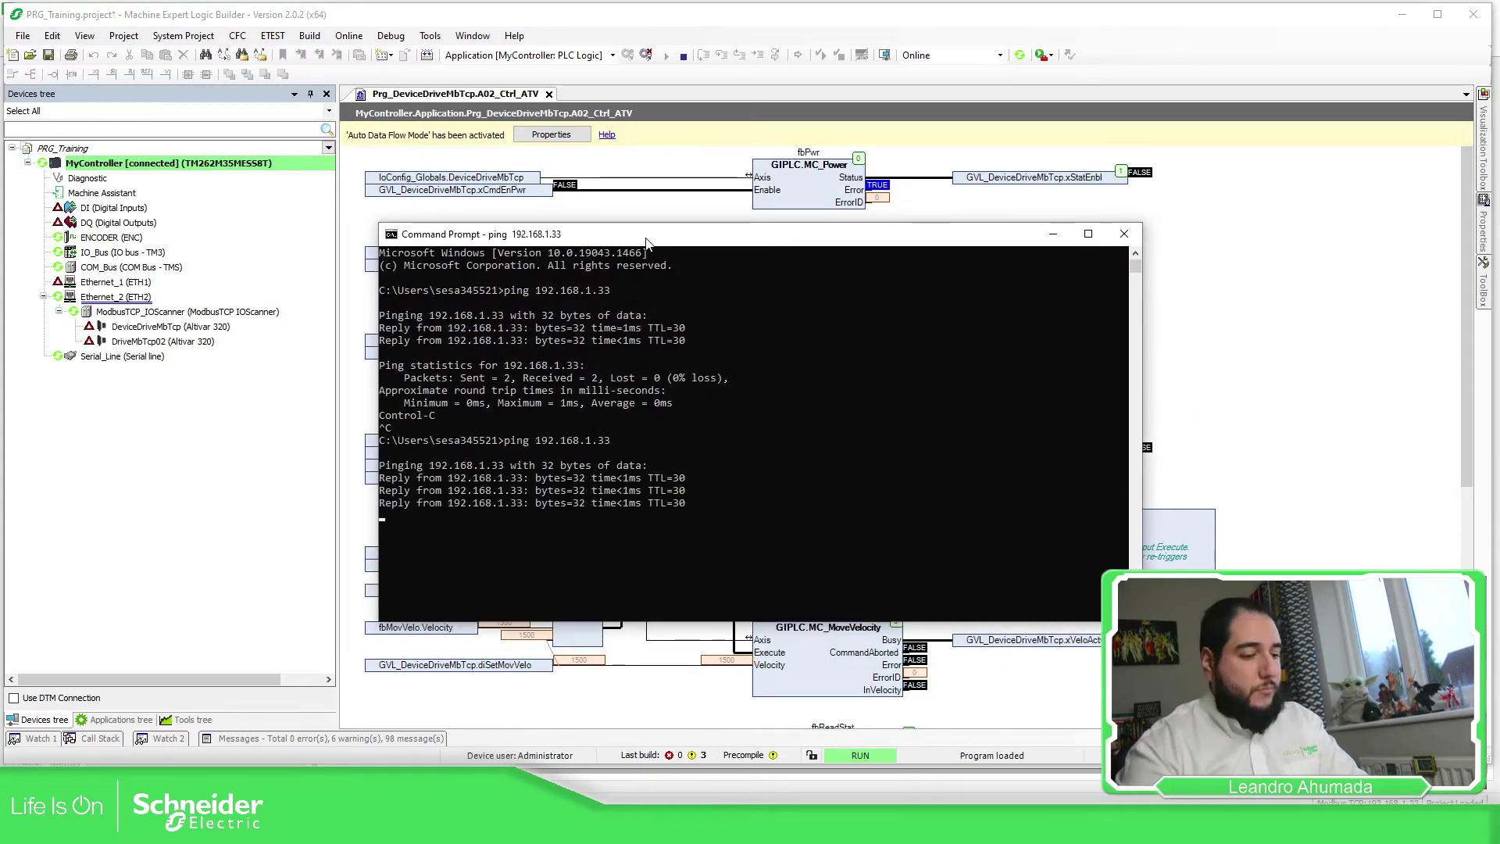
{"action": "left_click", "coordinate": [1053, 234]}
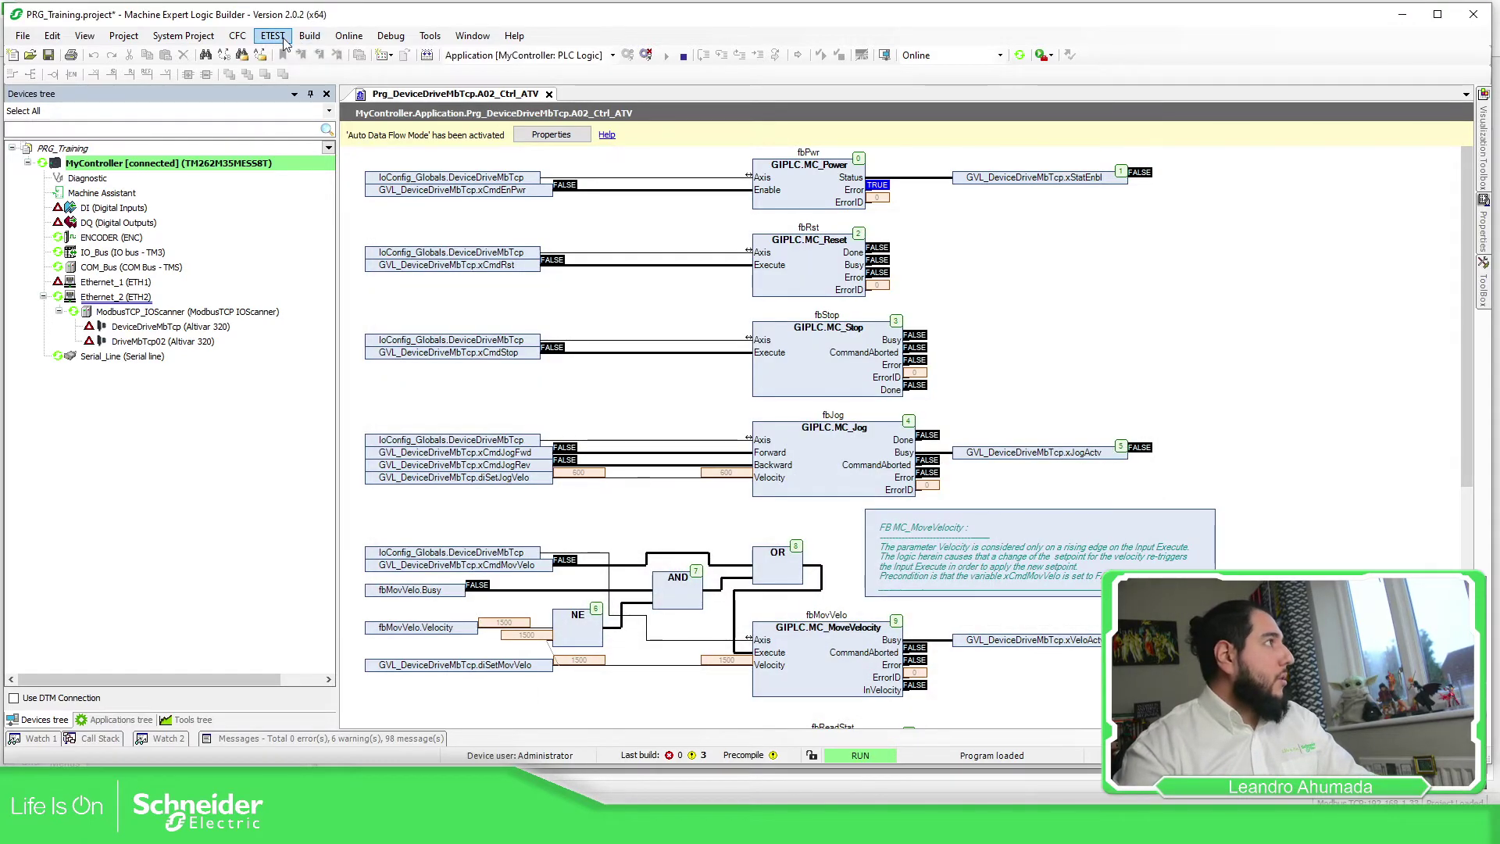
Perform a warm reset of the controller application and start it again
{"action": "left_click", "coordinate": [310, 36]}
{"action": "left_click", "coordinate": [349, 36]}
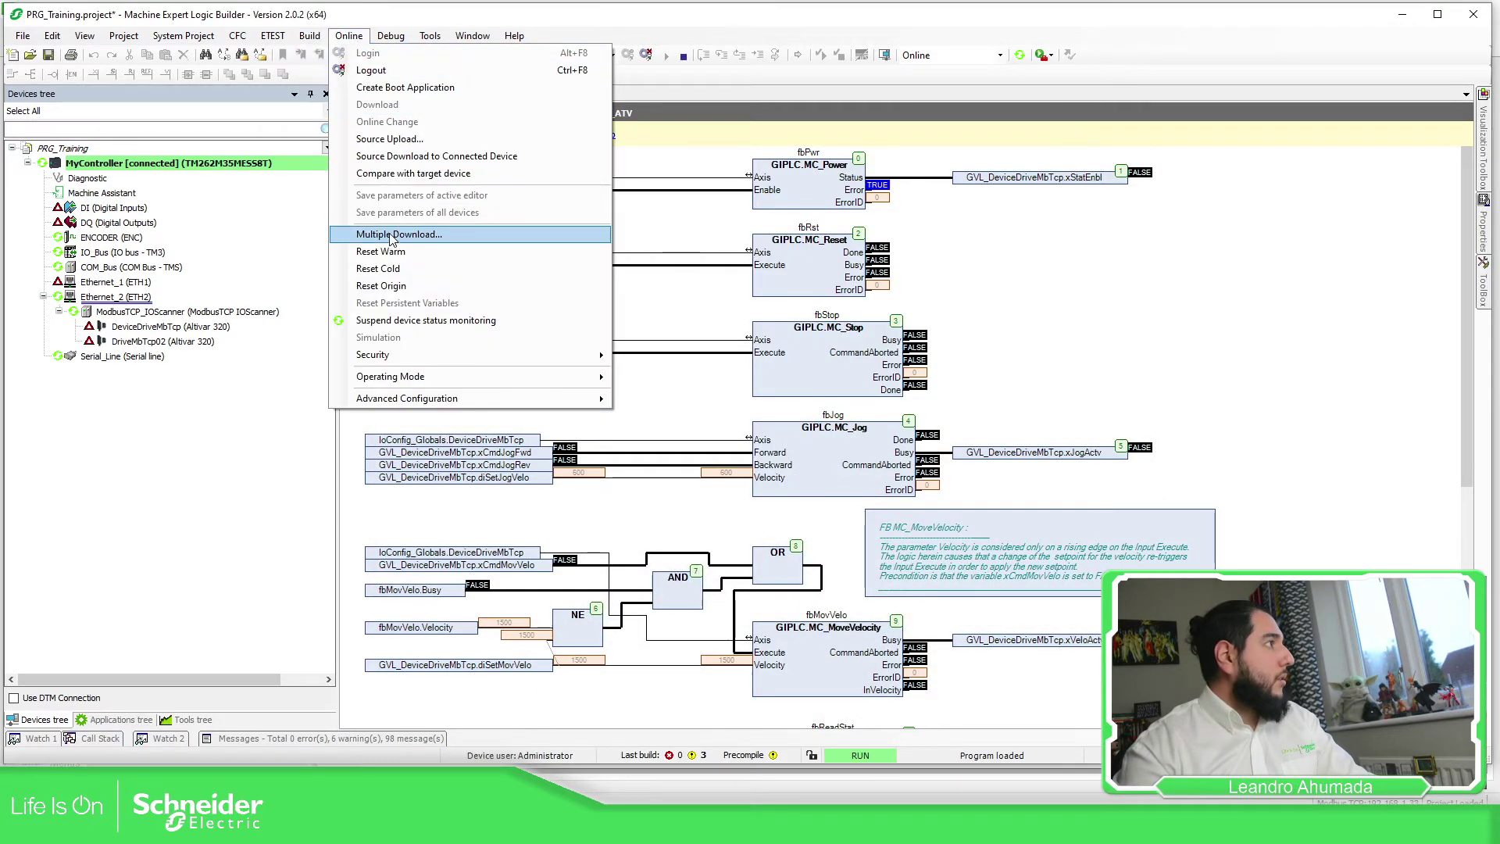
{"action": "left_click", "coordinate": [380, 251]}
{"action": "left_click", "coordinate": [817, 472]}
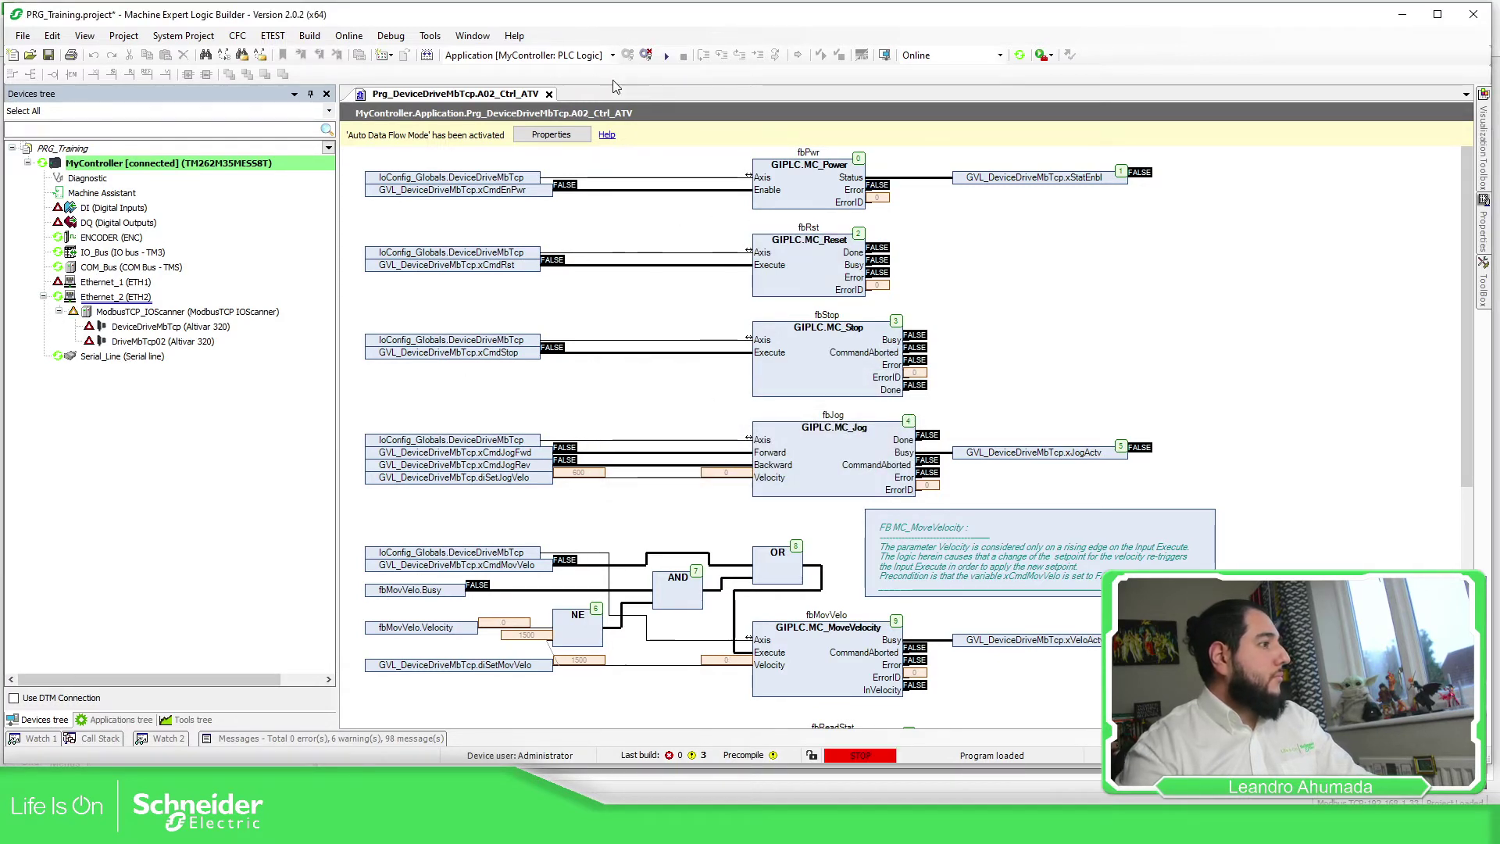
{"action": "left_click", "coordinate": [666, 55]}
{"action": "left_click", "coordinate": [794, 470]}
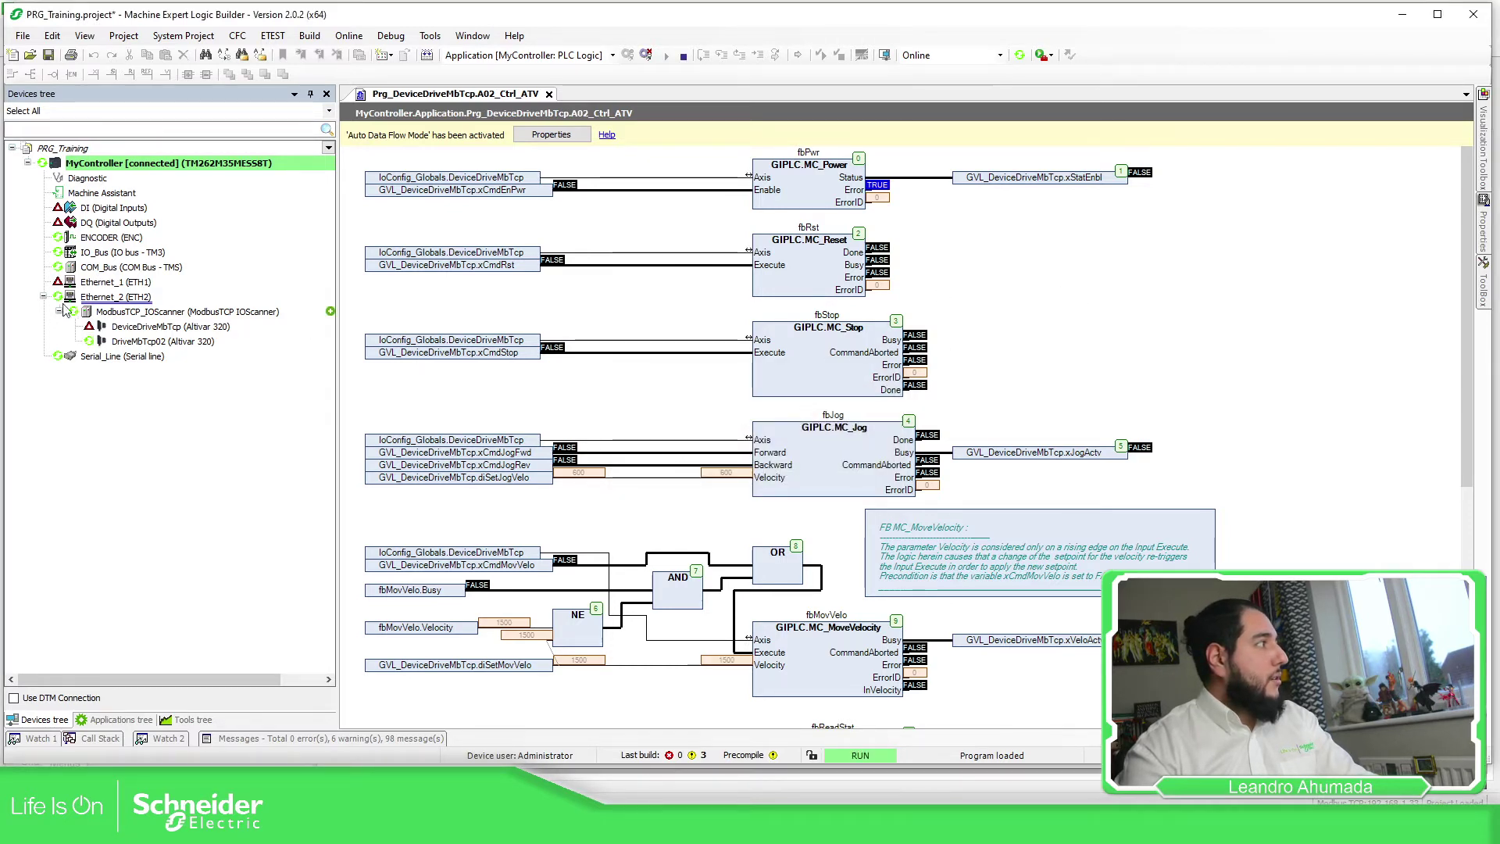
Close the A02_Ctrl_ATV editor and open the DeviceDriveMbTcp2 program of the application
{"action": "left_click", "coordinate": [114, 343]}
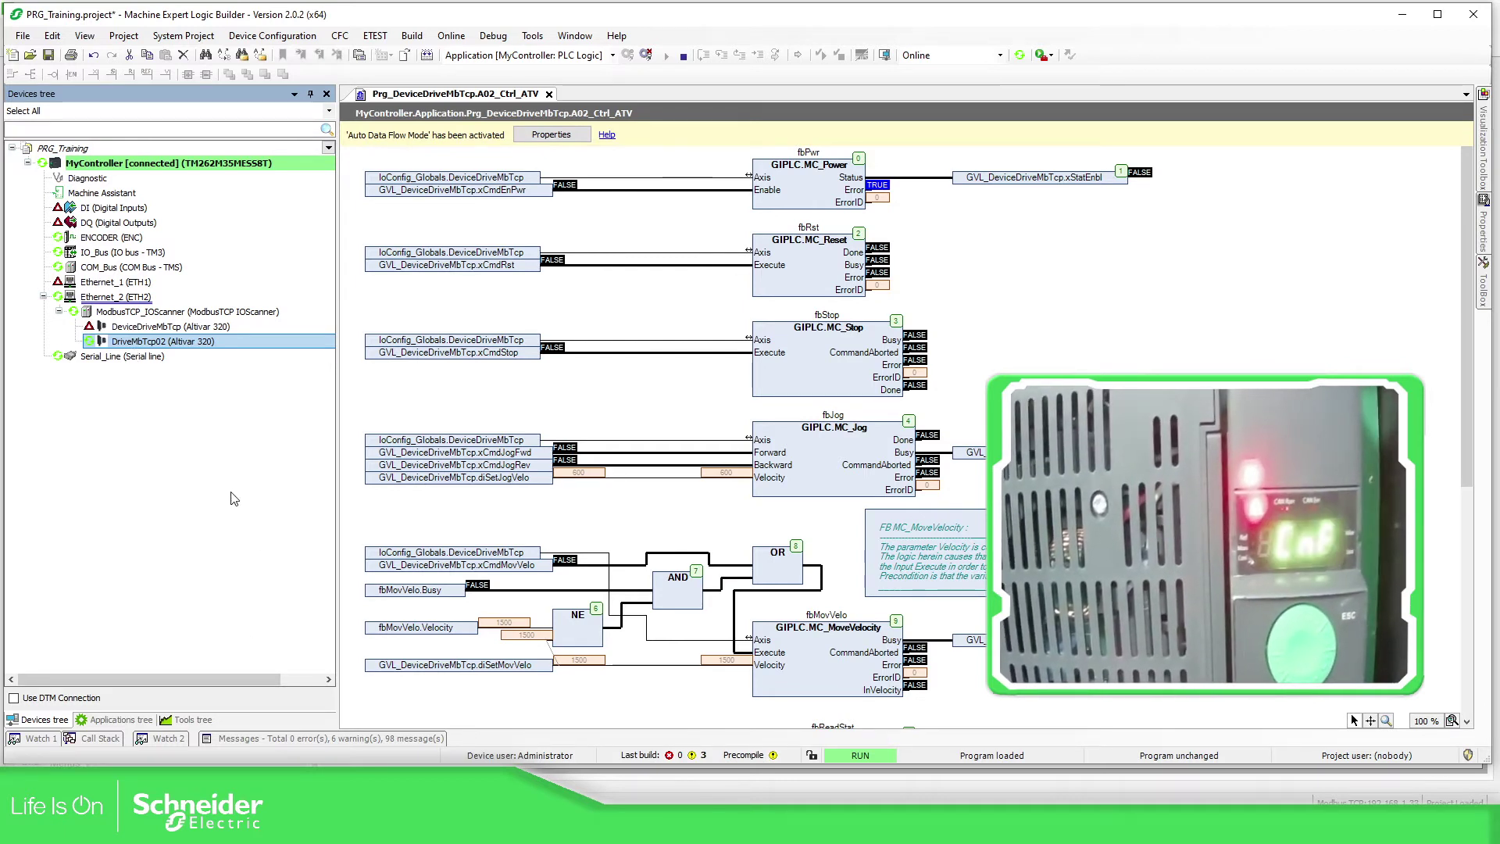
{"action": "left_click", "coordinate": [549, 93]}
{"action": "left_click", "coordinate": [183, 720]}
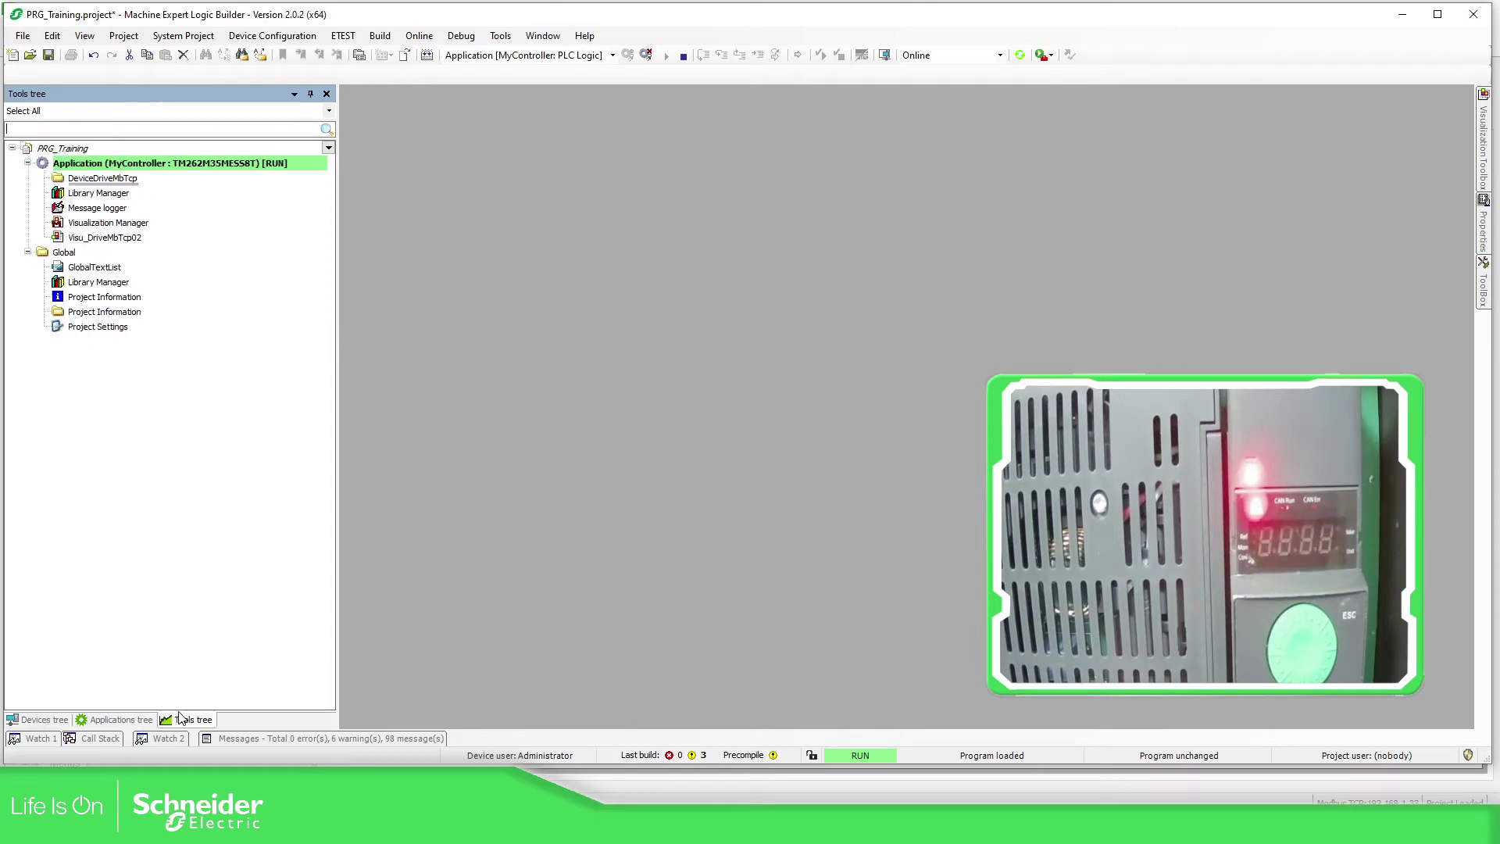
{"action": "left_click", "coordinate": [113, 720]}
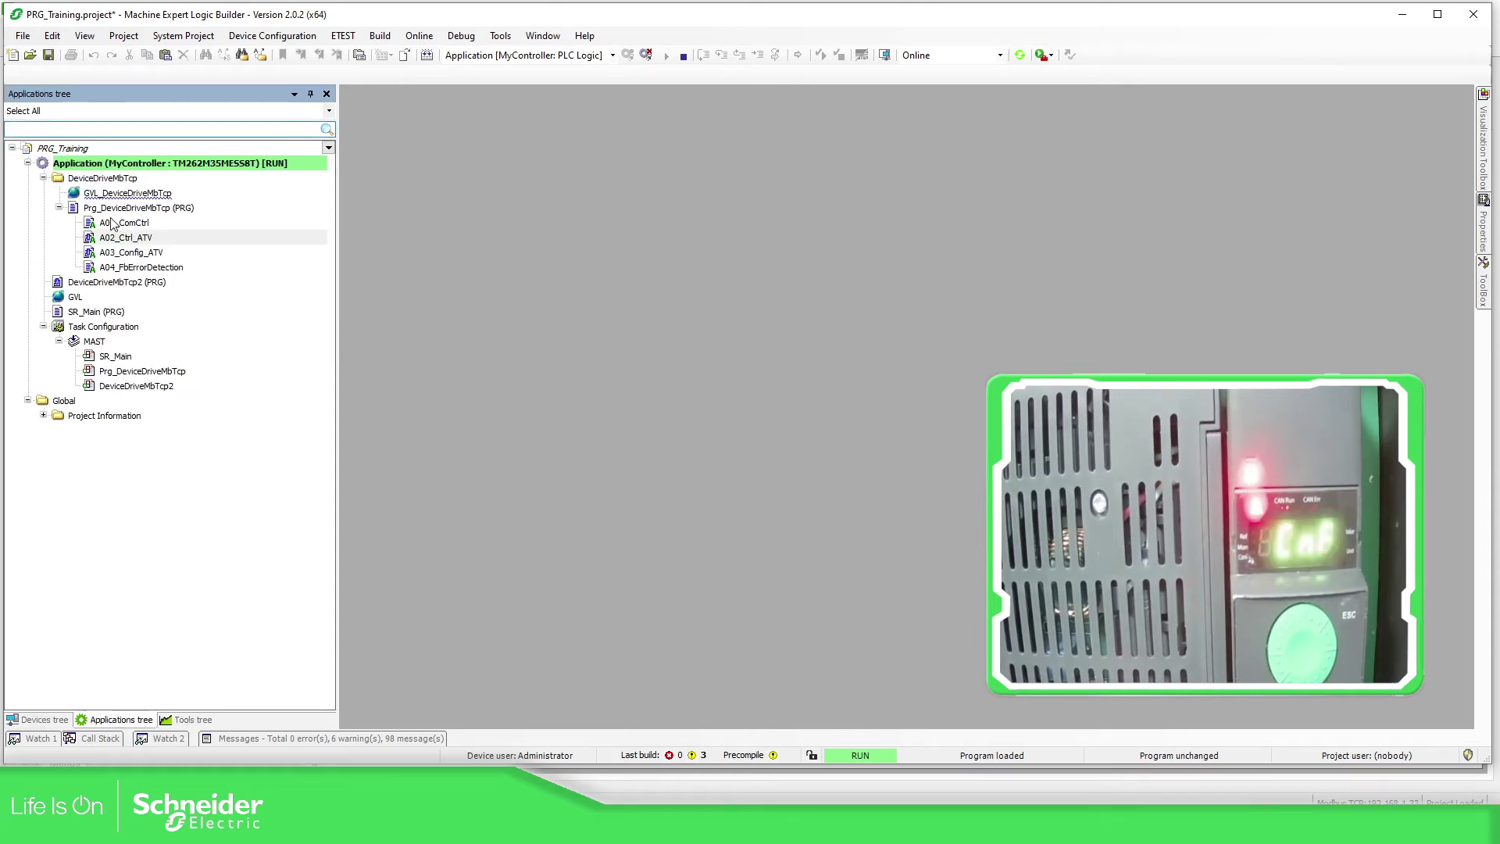
{"action": "double_click", "coordinate": [115, 283]}
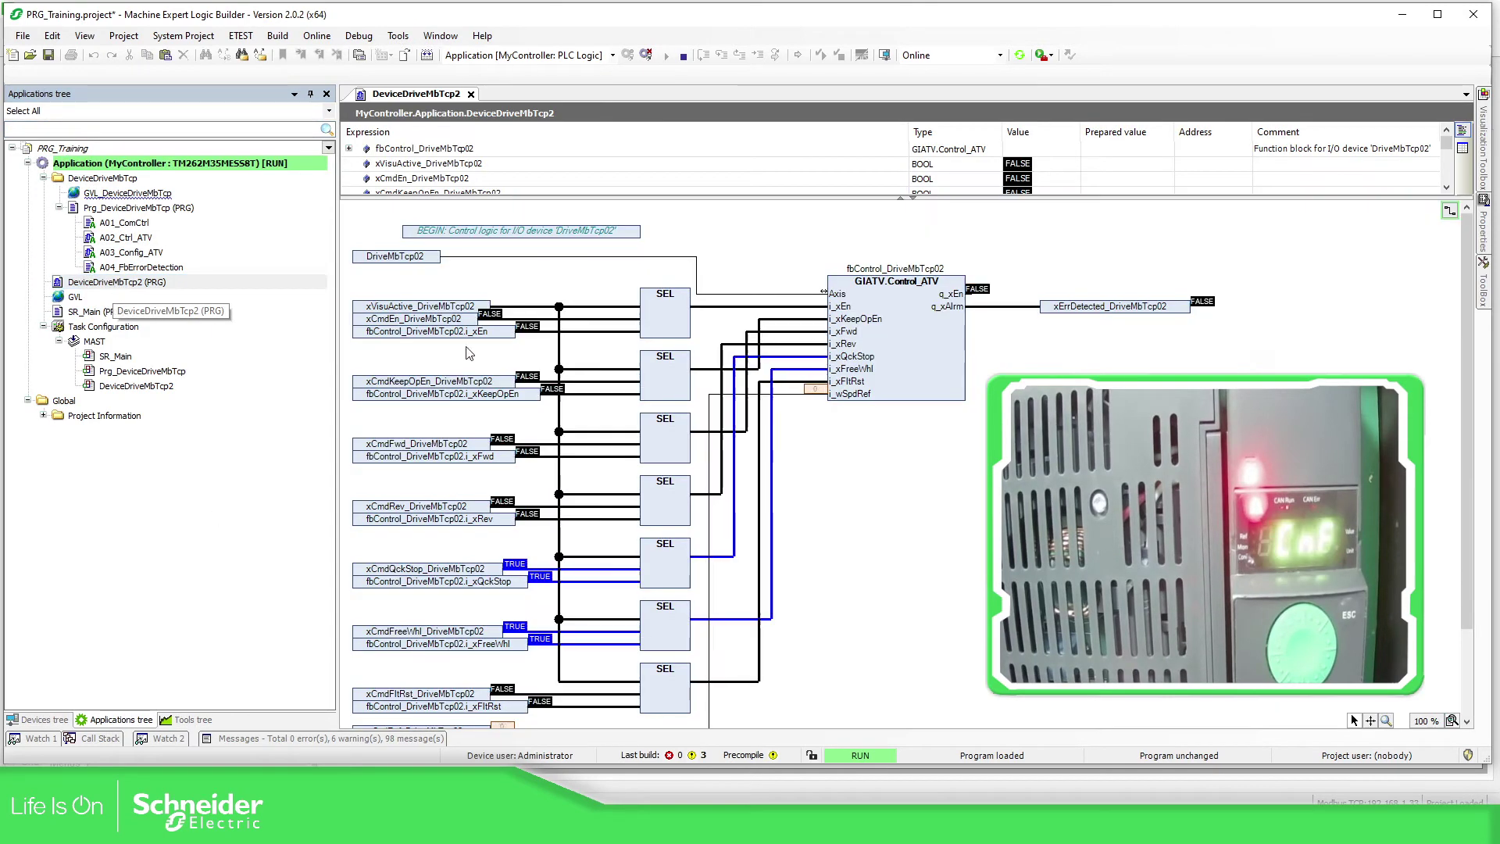
Open the DriveMbTcp02 (Altivar 320) device's ModbusTCPSlave I/O Mapping and expand its Inputs and Outputs
{"action": "left_click", "coordinate": [39, 720]}
{"action": "double_click", "coordinate": [176, 341]}
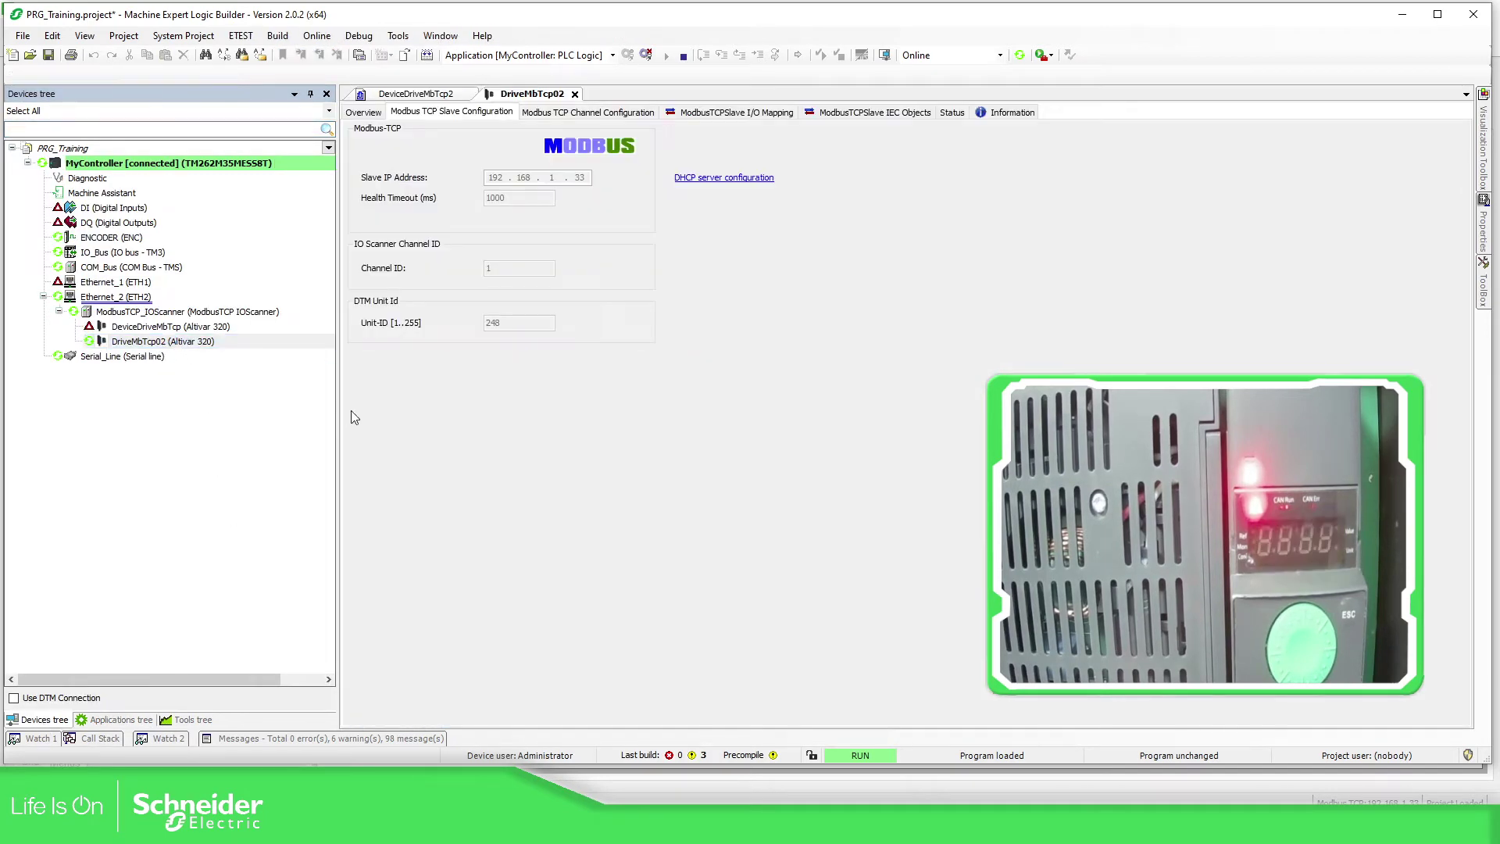
{"action": "left_click", "coordinate": [755, 113]}
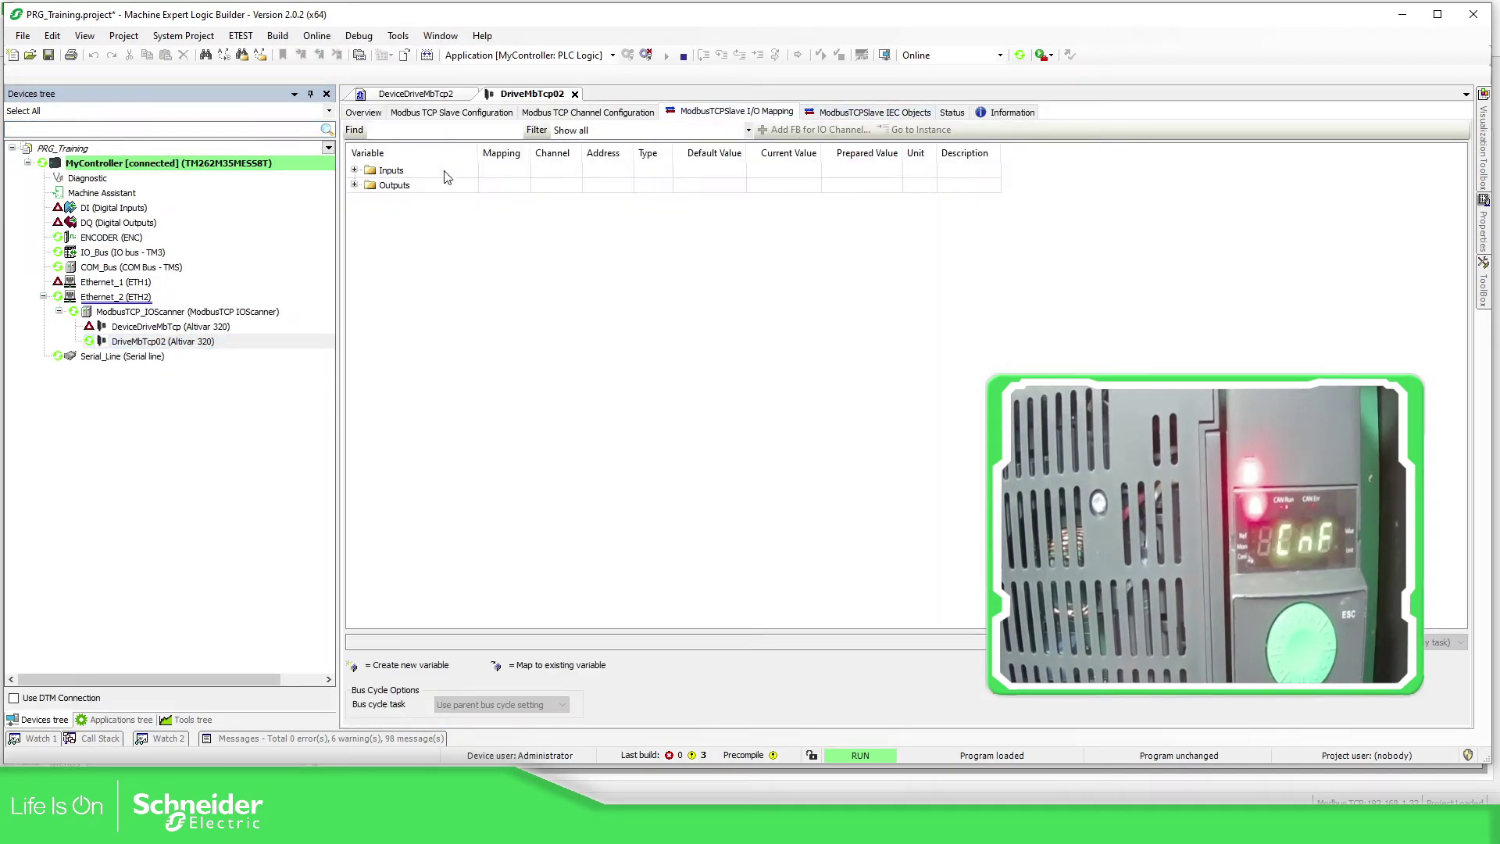
{"action": "left_click", "coordinate": [355, 186]}
{"action": "double_click", "coordinate": [376, 173]}
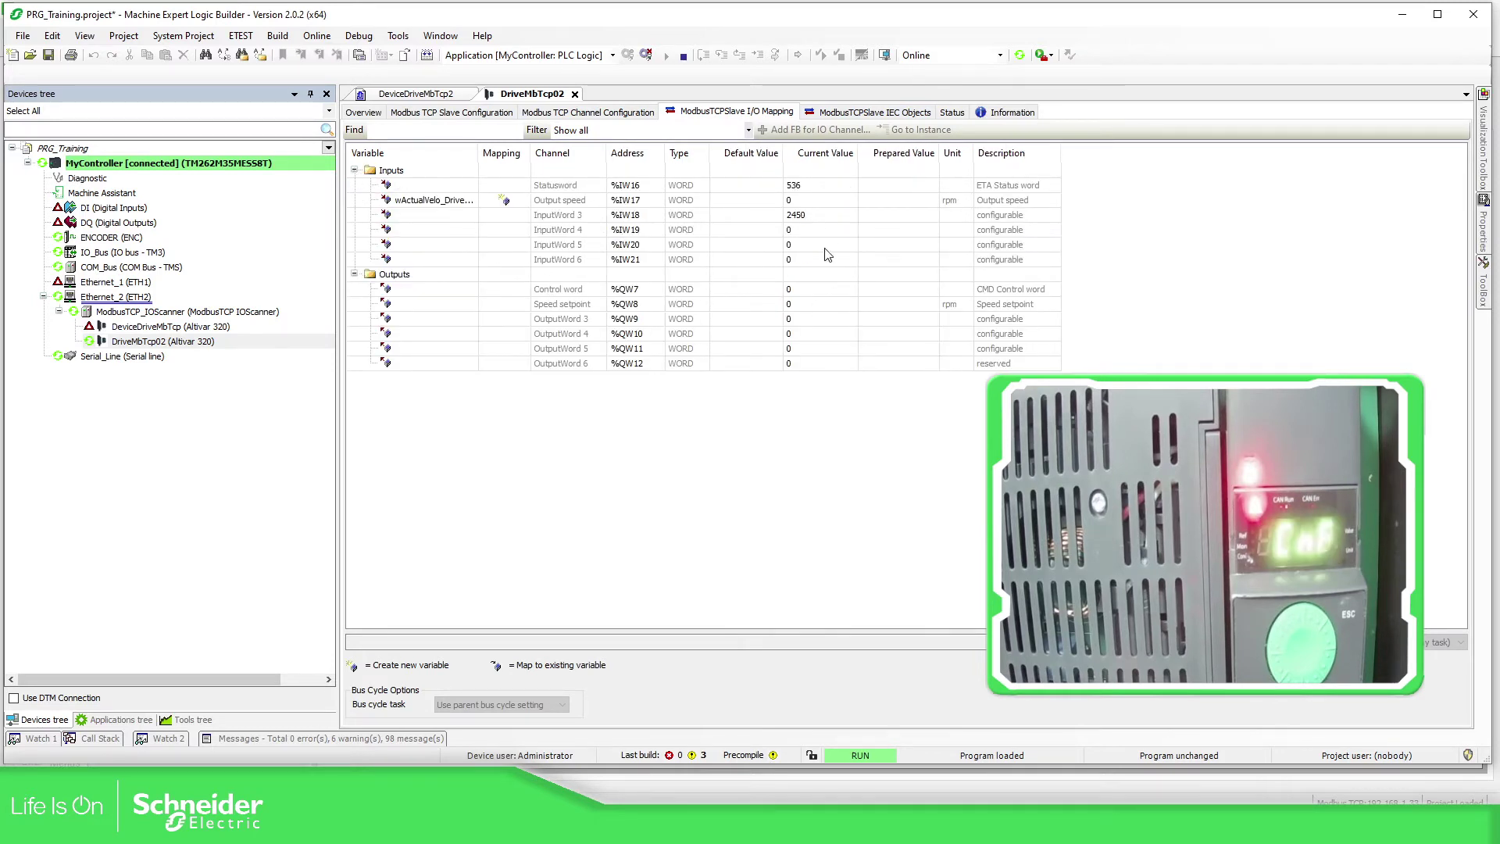
Examine the InputWord 3, ETA status word, output speed, CMD control word and speed setpoint entries in the I/O mapping
{"action": "left_click", "coordinate": [820, 215]}
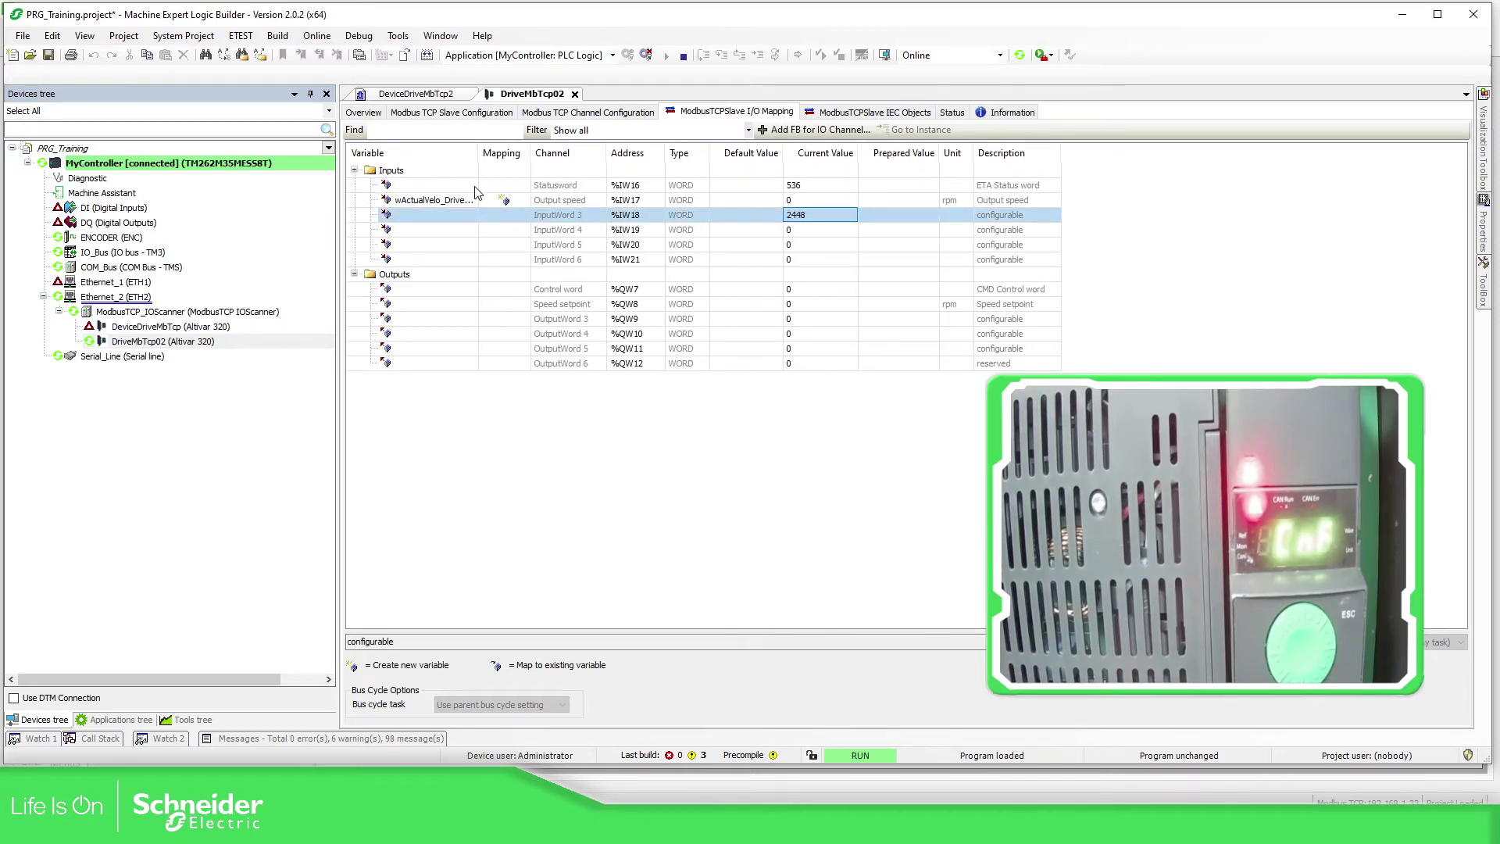
{"action": "left_click", "coordinate": [812, 188]}
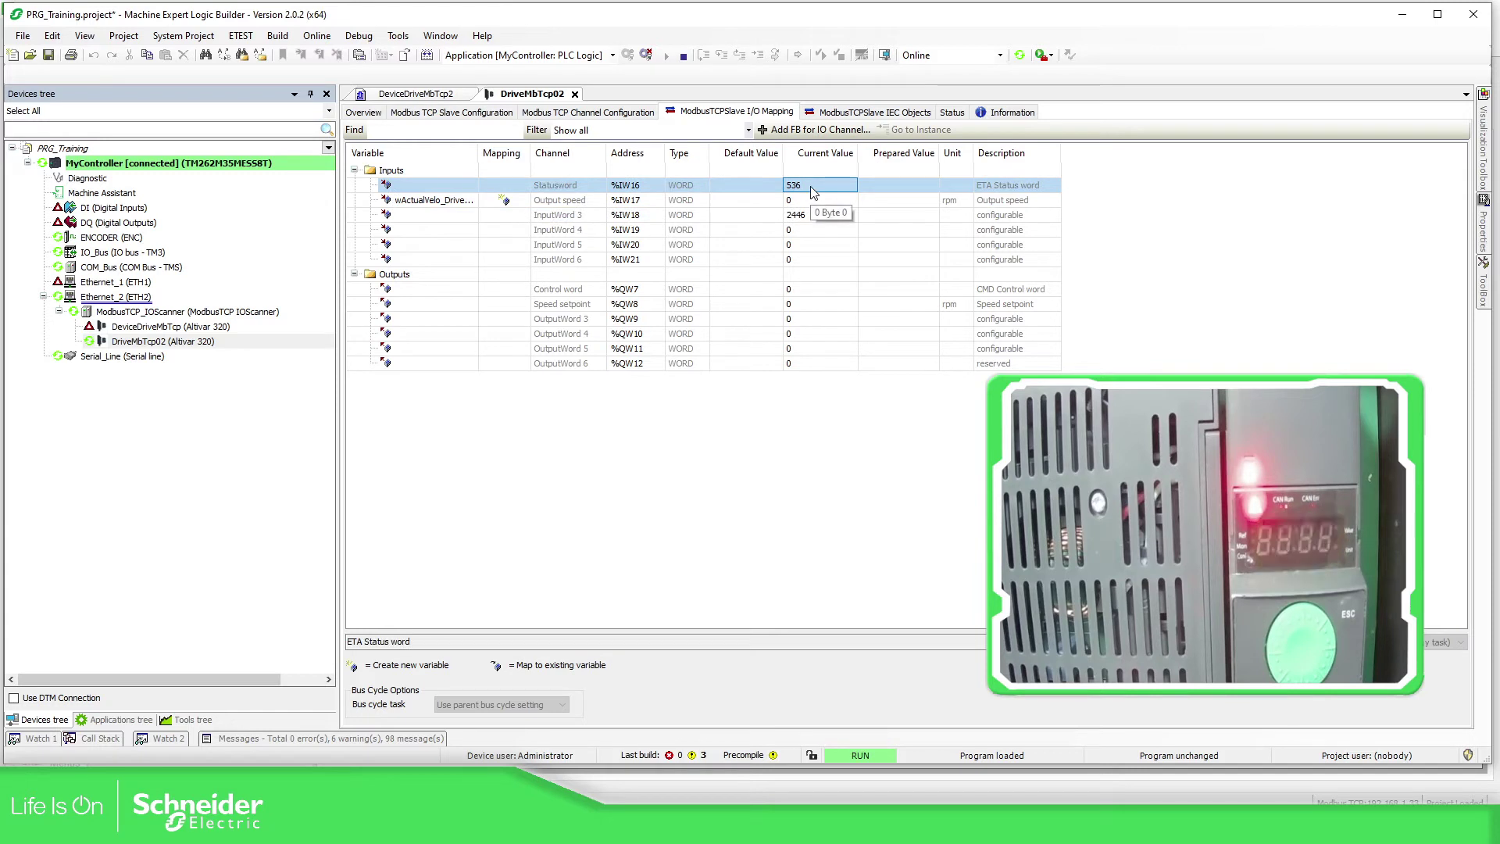
{"action": "left_click", "coordinate": [881, 200]}
{"action": "left_click", "coordinate": [1031, 197]}
{"action": "left_click", "coordinate": [1030, 188]}
{"action": "left_click", "coordinate": [1016, 289]}
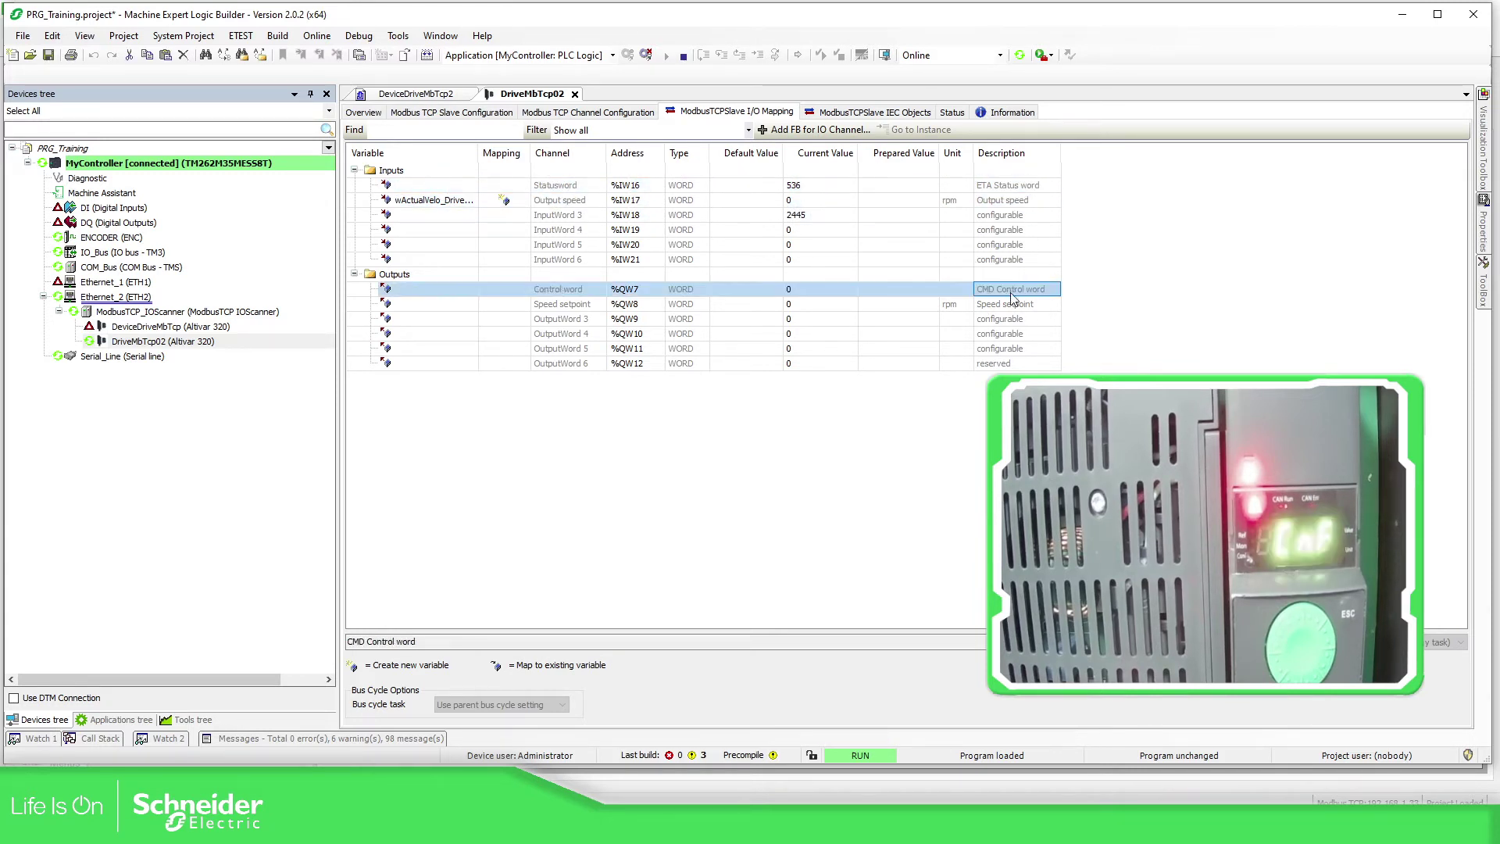
{"action": "left_click", "coordinate": [1015, 304]}
{"action": "left_click", "coordinate": [1014, 289]}
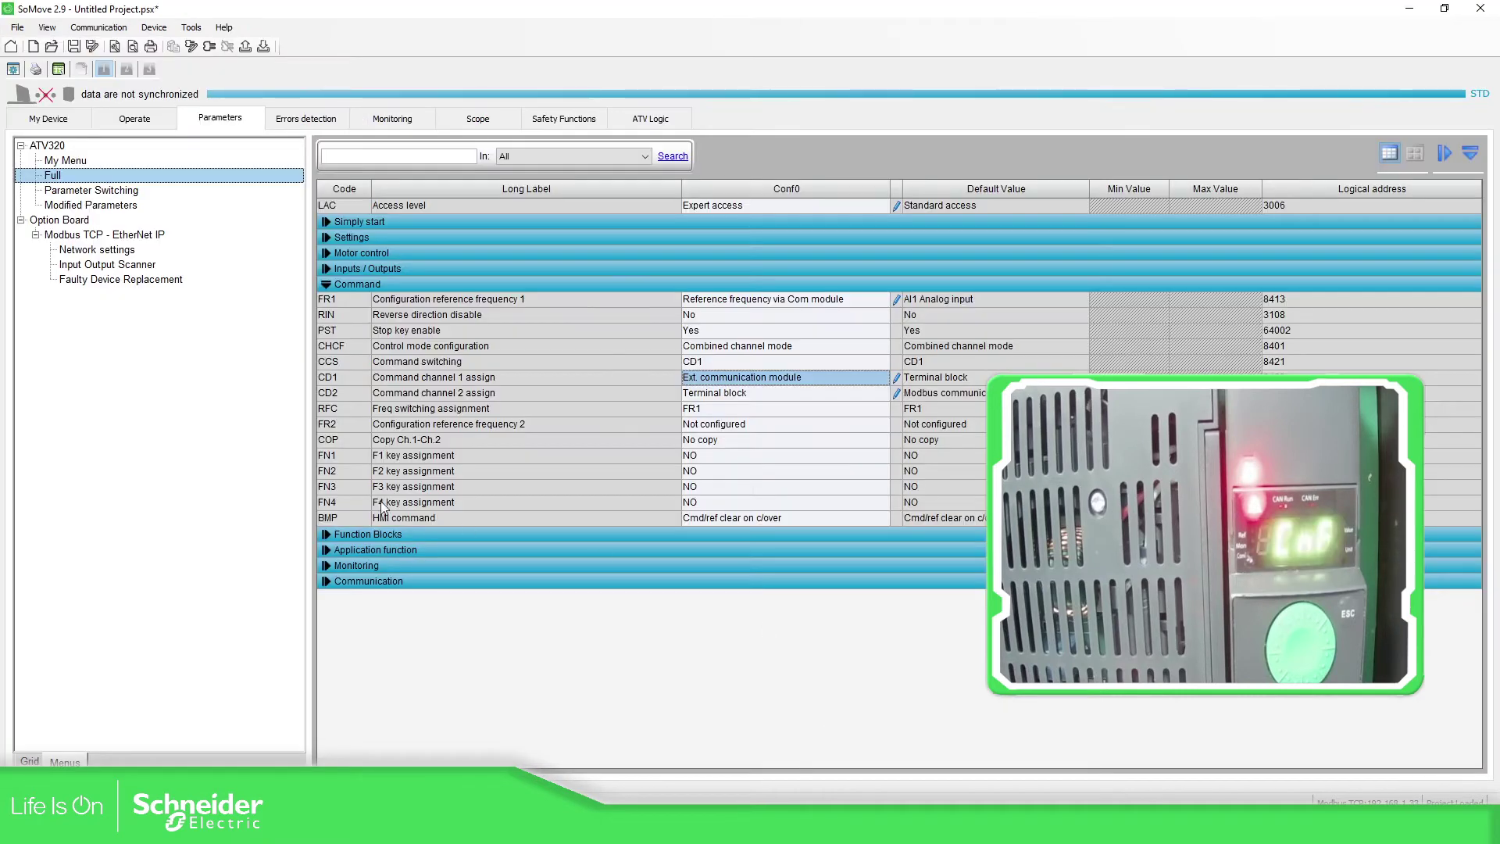
Compare the drive's Input Output Scanner settings in SoMove with input and output words 3 to 6 in the Logic Builder I/O mapping
{"action": "left_click", "coordinate": [101, 265]}
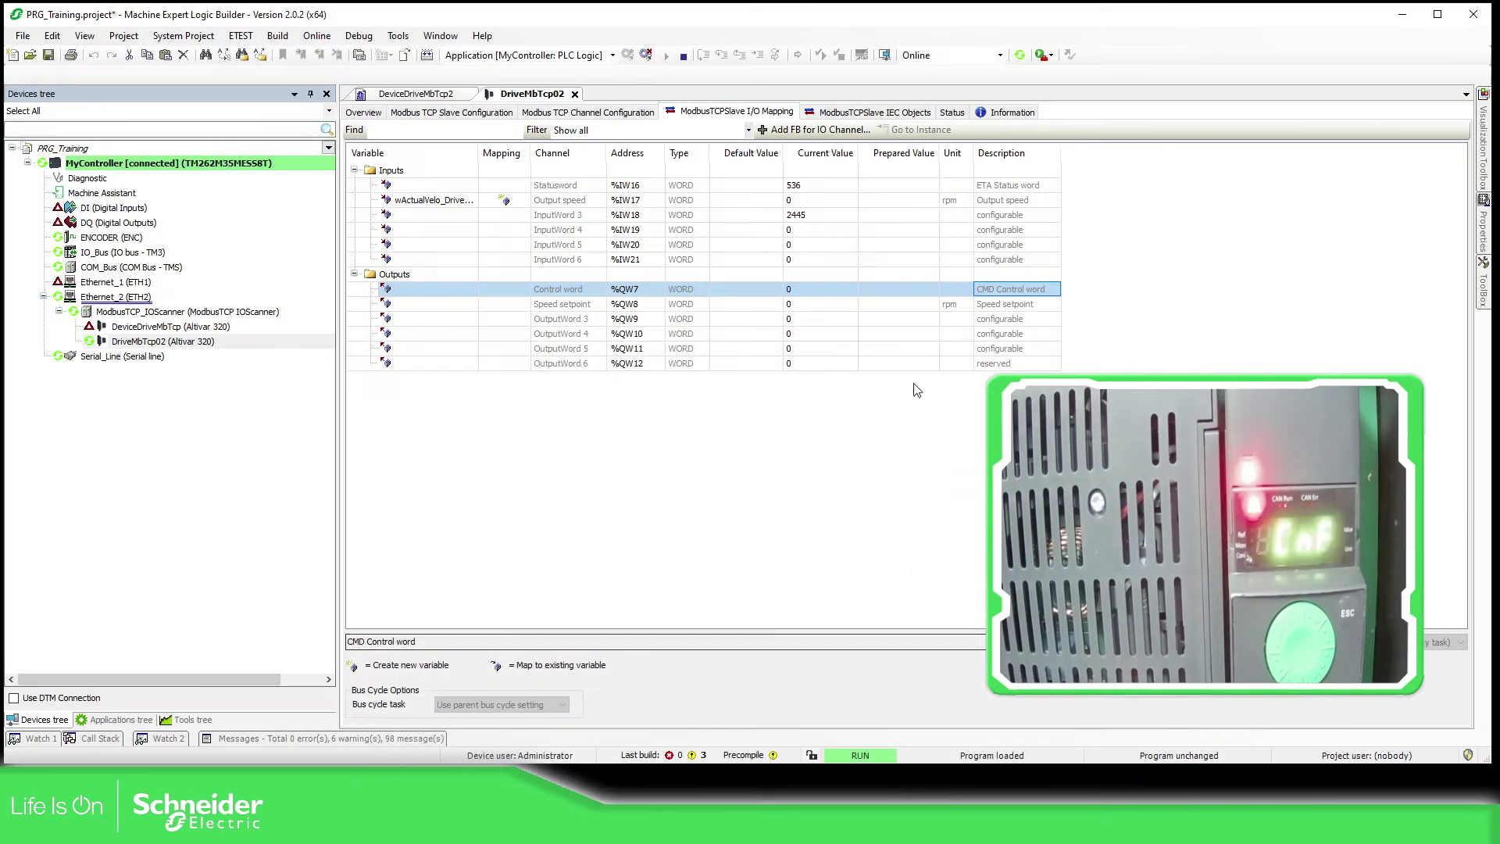
{"action": "left_click", "coordinate": [763, 319]}
{"action": "left_click", "coordinate": [766, 364]}
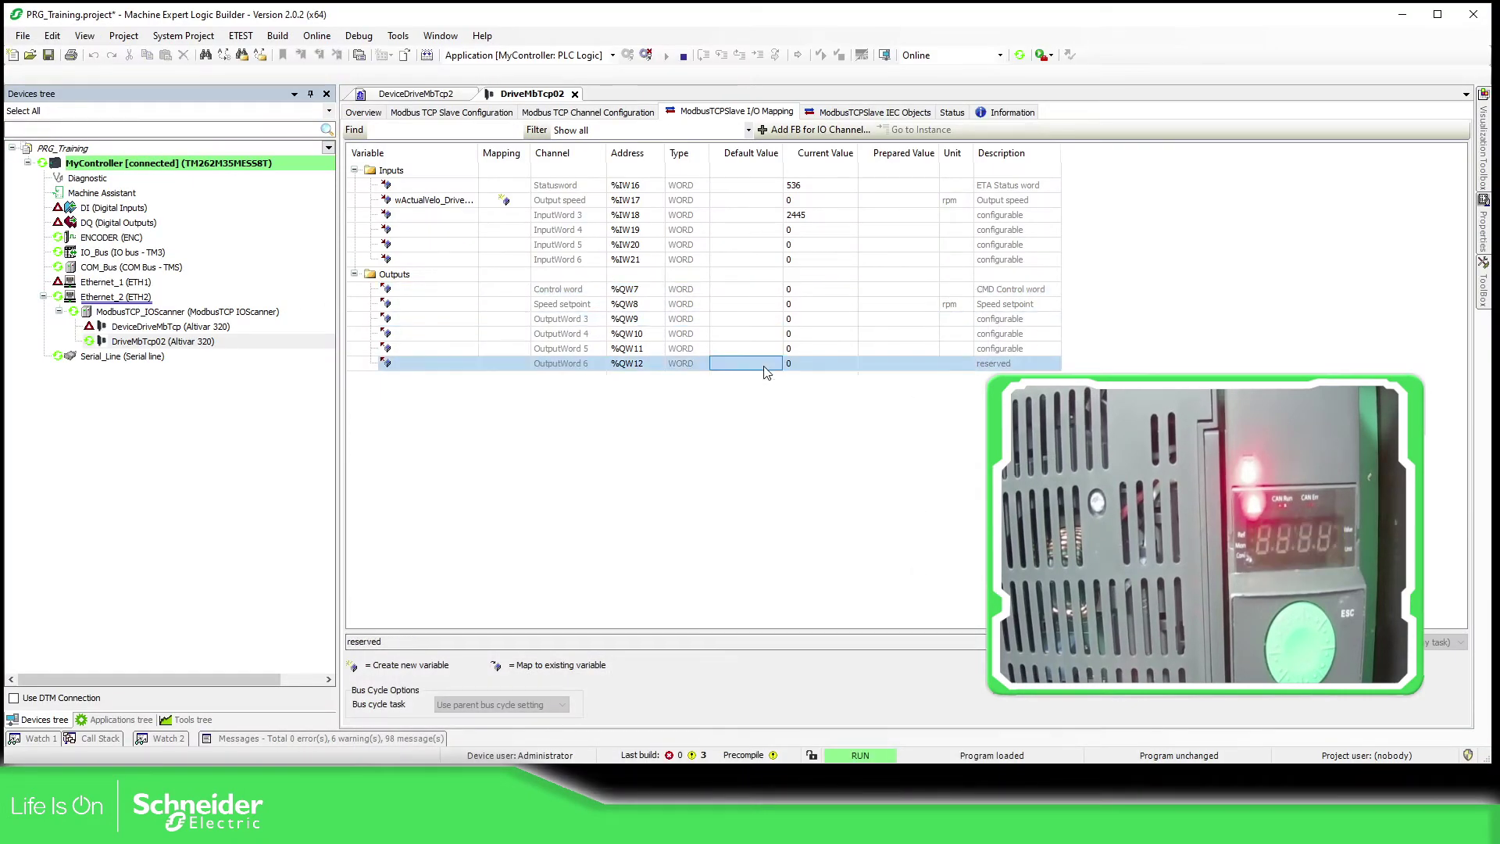
{"action": "left_click", "coordinate": [801, 221]}
{"action": "left_click", "coordinate": [805, 262]}
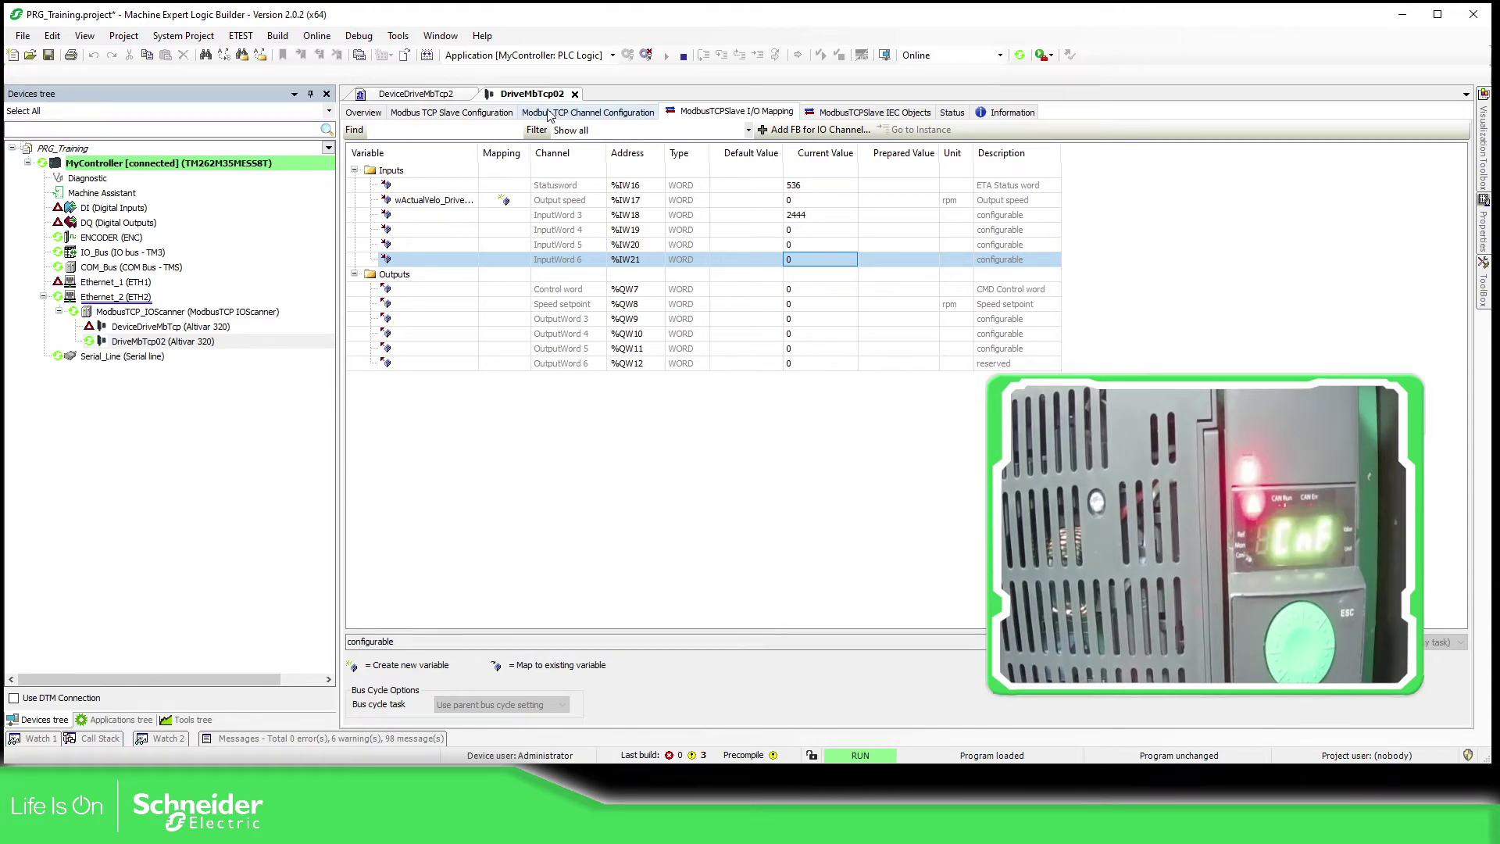
Place the DeviceDriveMbTcp2 program in a new vertical tab group beside the DriveMbTcp02 I/O mapping
{"action": "right_click", "coordinate": [451, 96]}
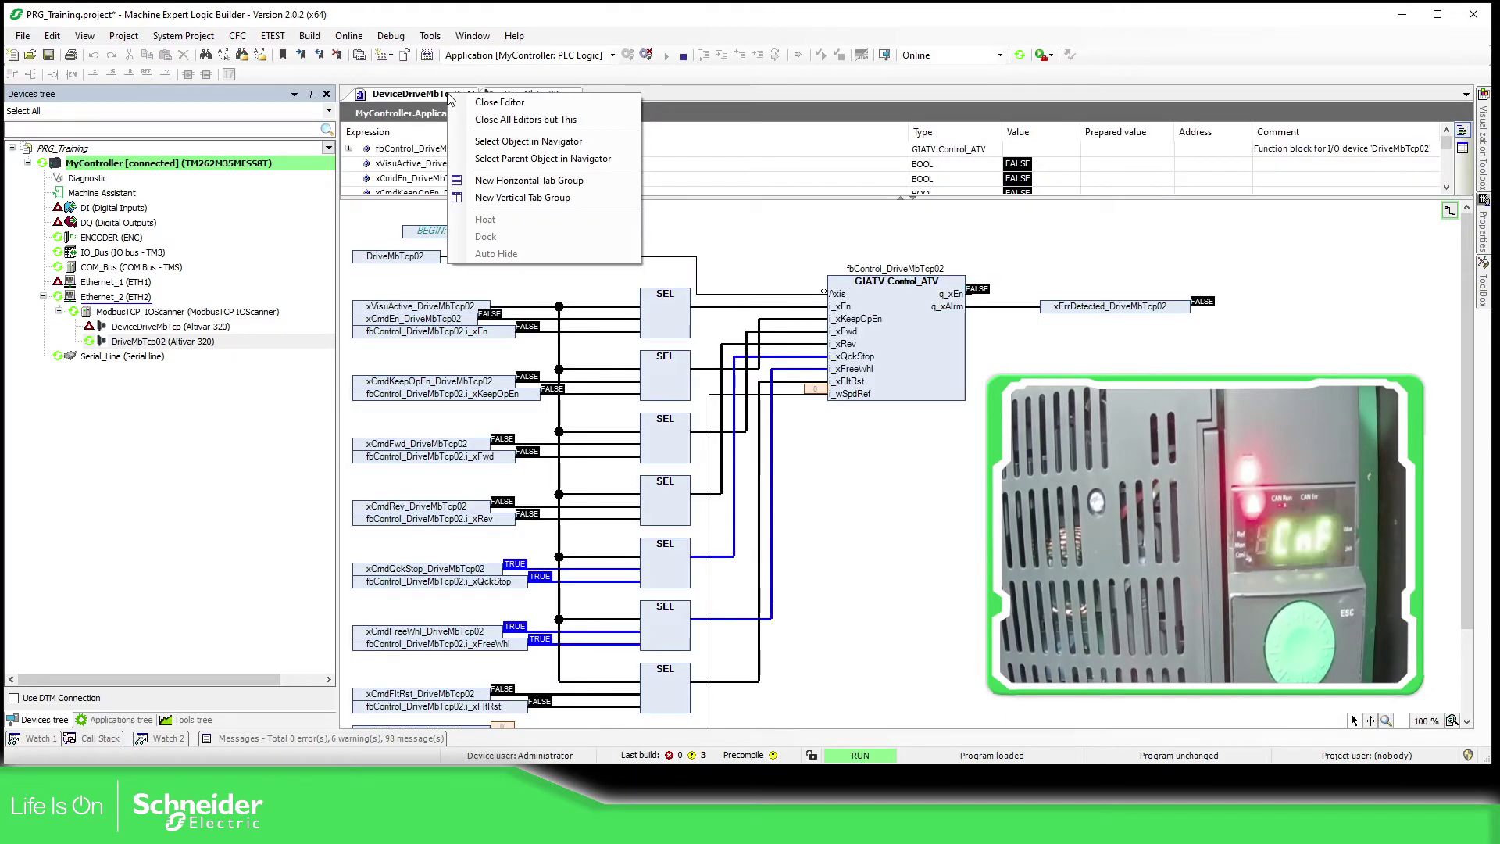
{"action": "left_click", "coordinate": [522, 197]}
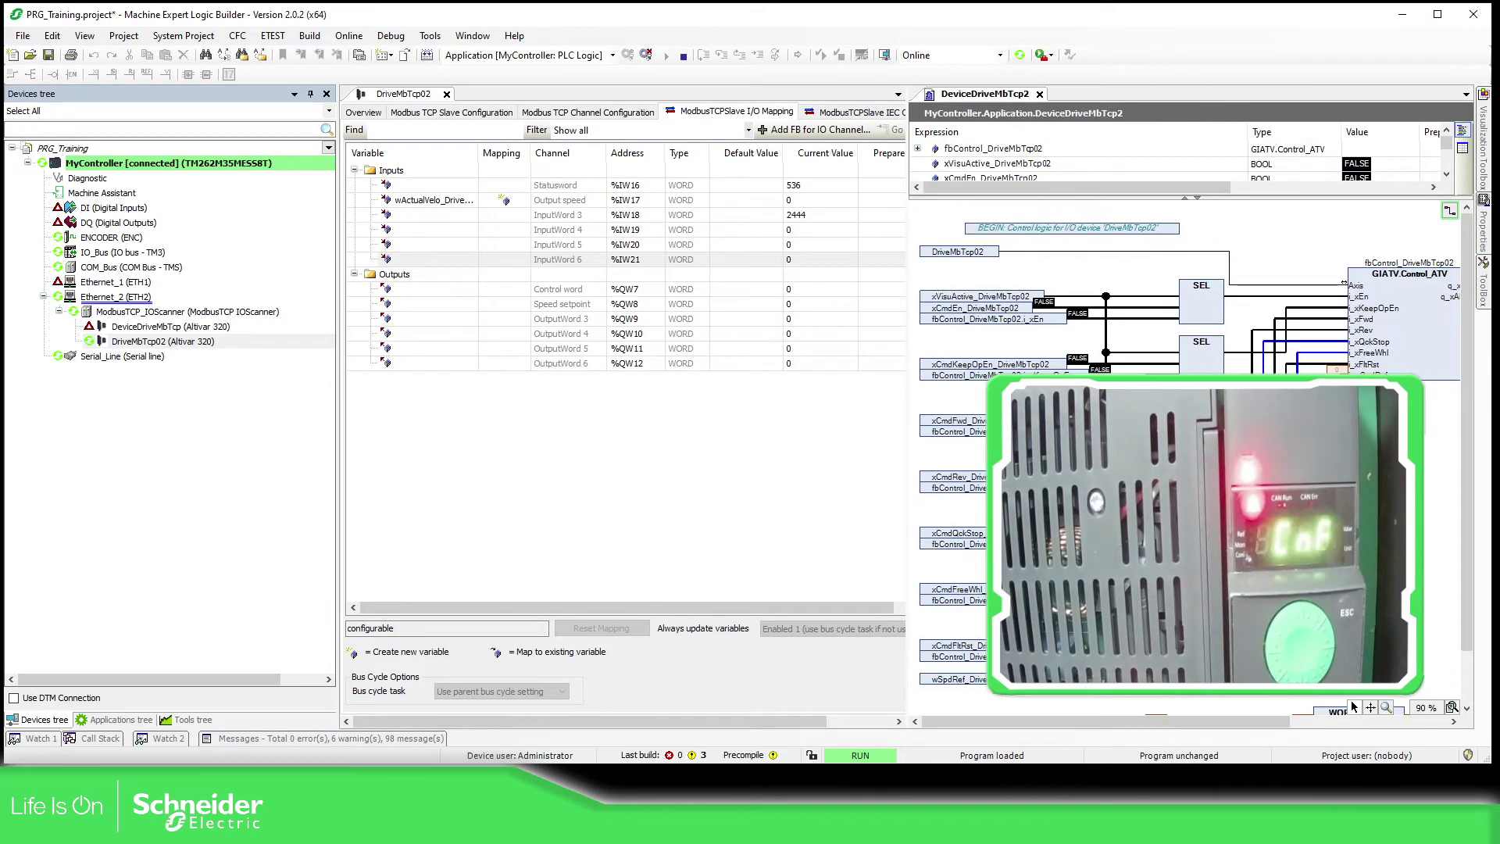
{"action": "scroll", "coordinate": [1188, 461], "scroll_direction": "down", "scroll_amount": 2}
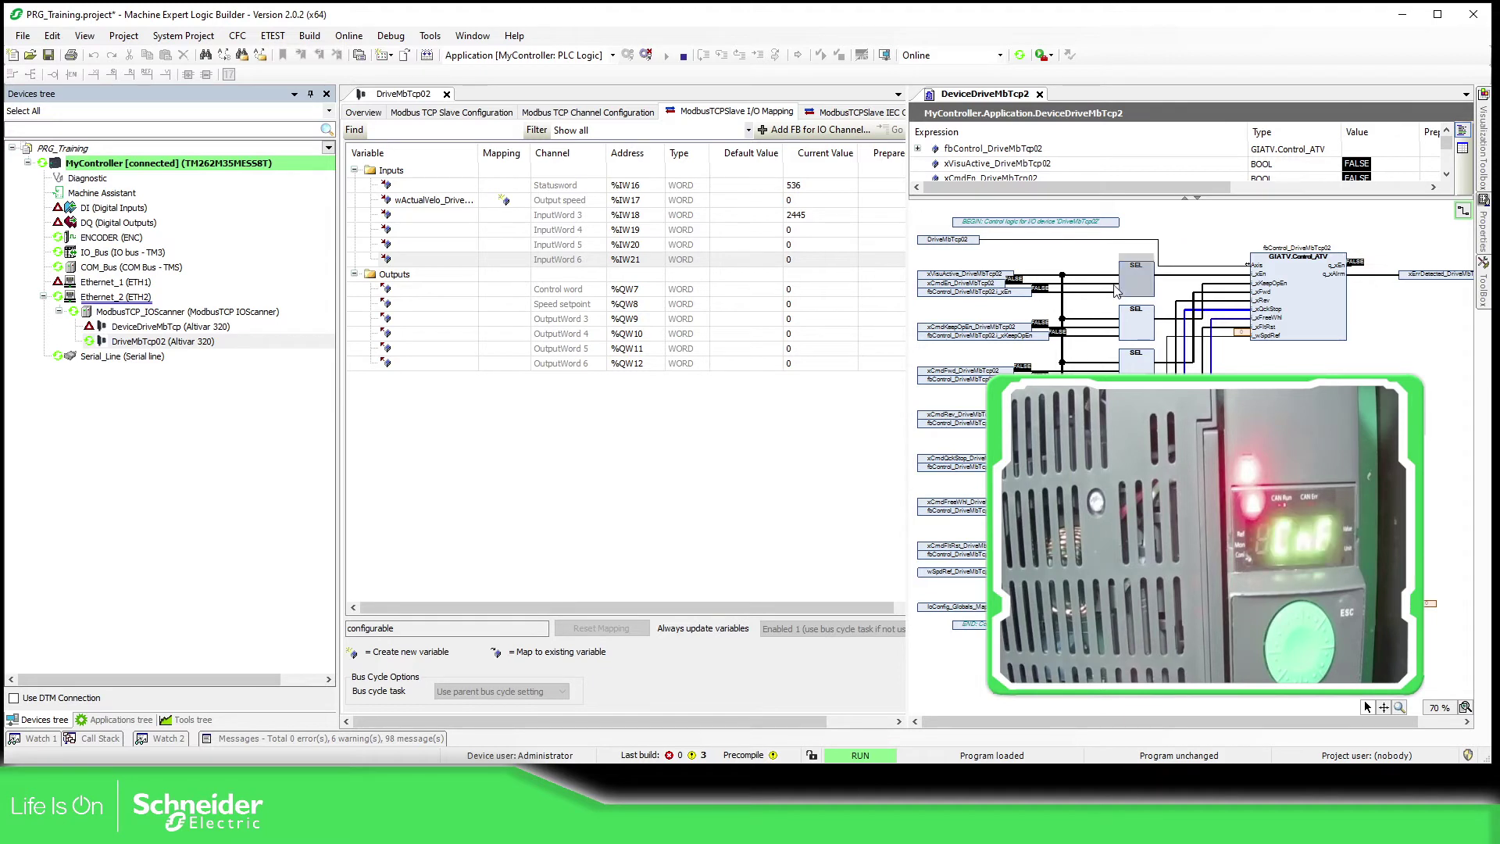
Write TRUE to the enable command xCmdEn_DriveMbTcp02 in the DeviceDriveMbTcp2 program
{"action": "double_click", "coordinate": [1004, 286]}
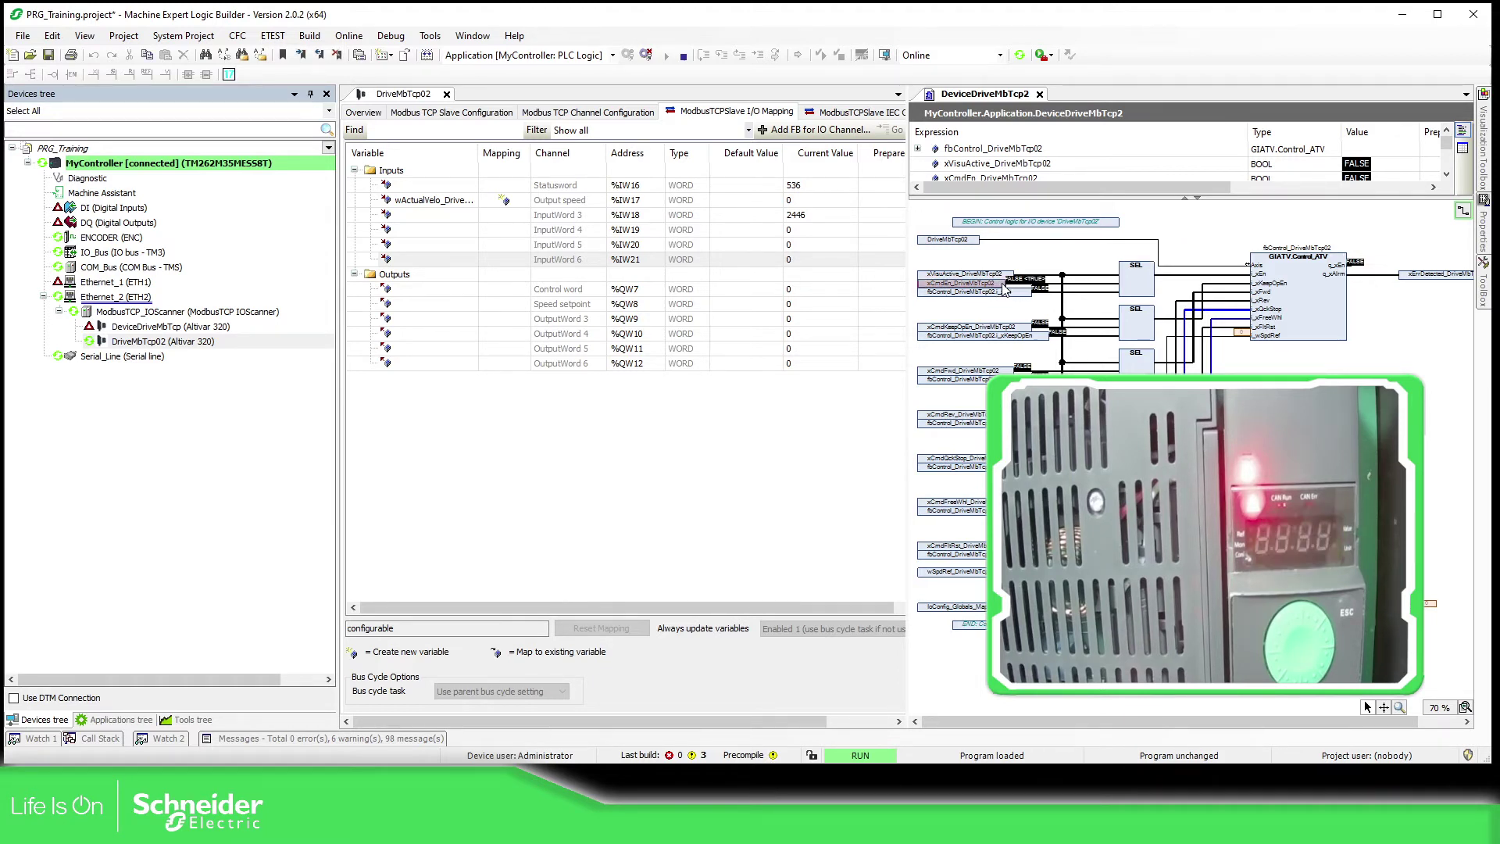
{"action": "key", "text": "ctrl+F7"}
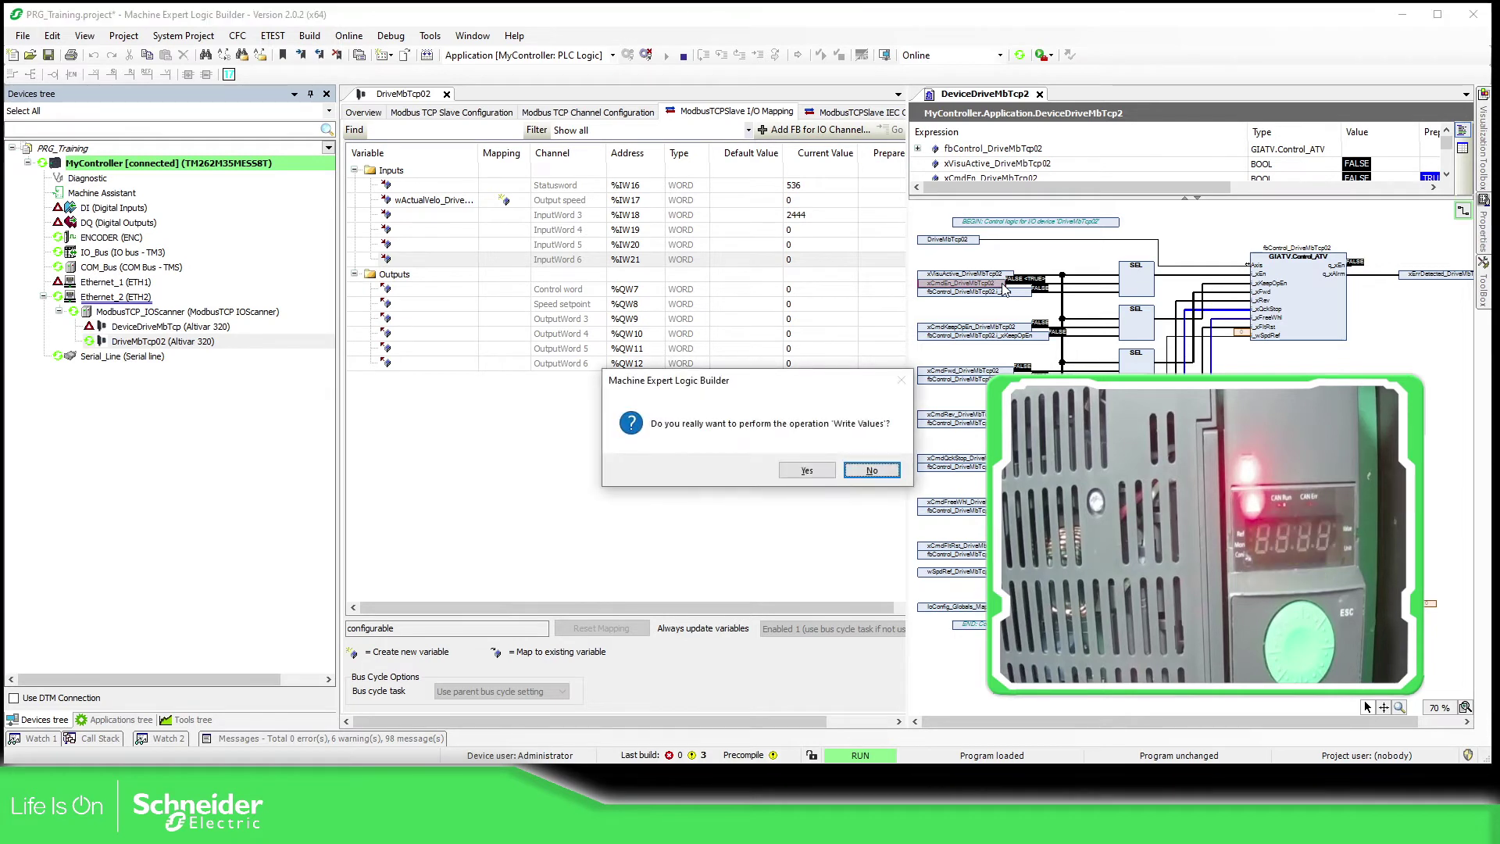
{"action": "left_click", "coordinate": [817, 474]}
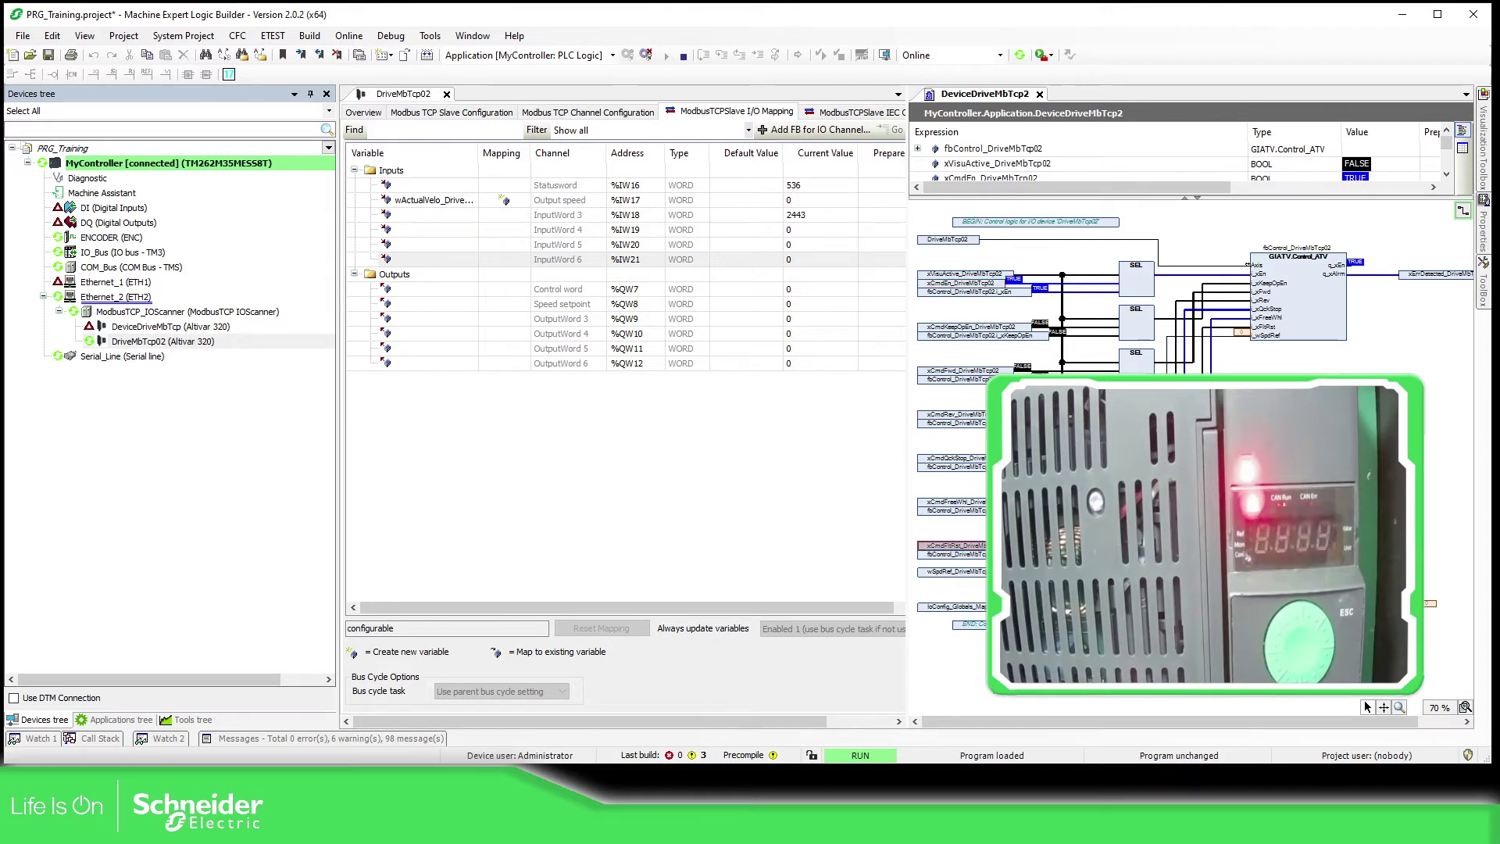
Pulse the drive's fault reset by writing the prepared values of xCmdFltRst_DriveMbTcp02 on and back off
{"action": "key", "text": "ctrl+F7"}
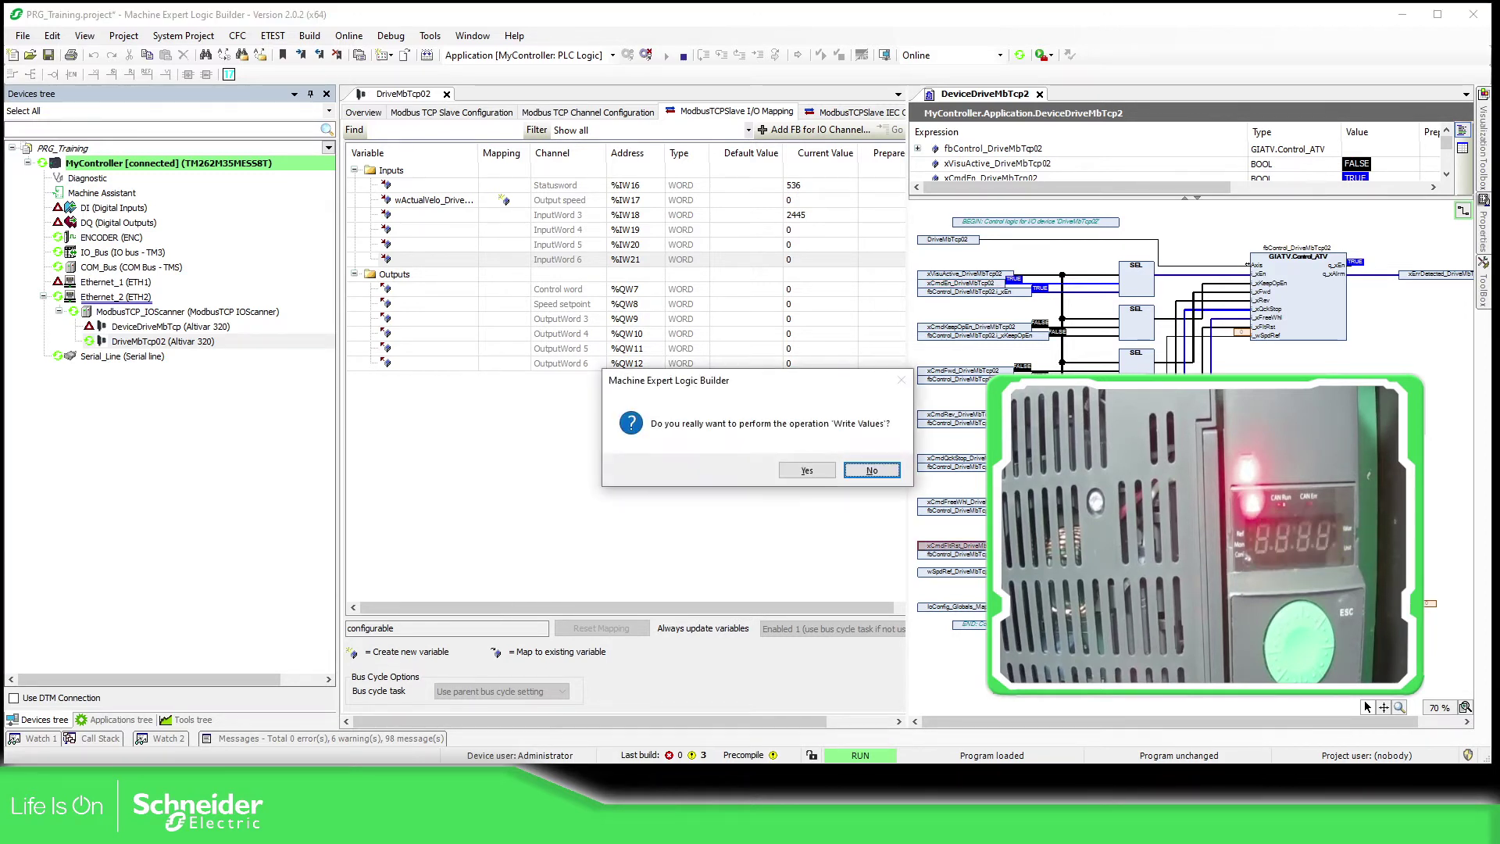
{"action": "left_click", "coordinate": [807, 470]}
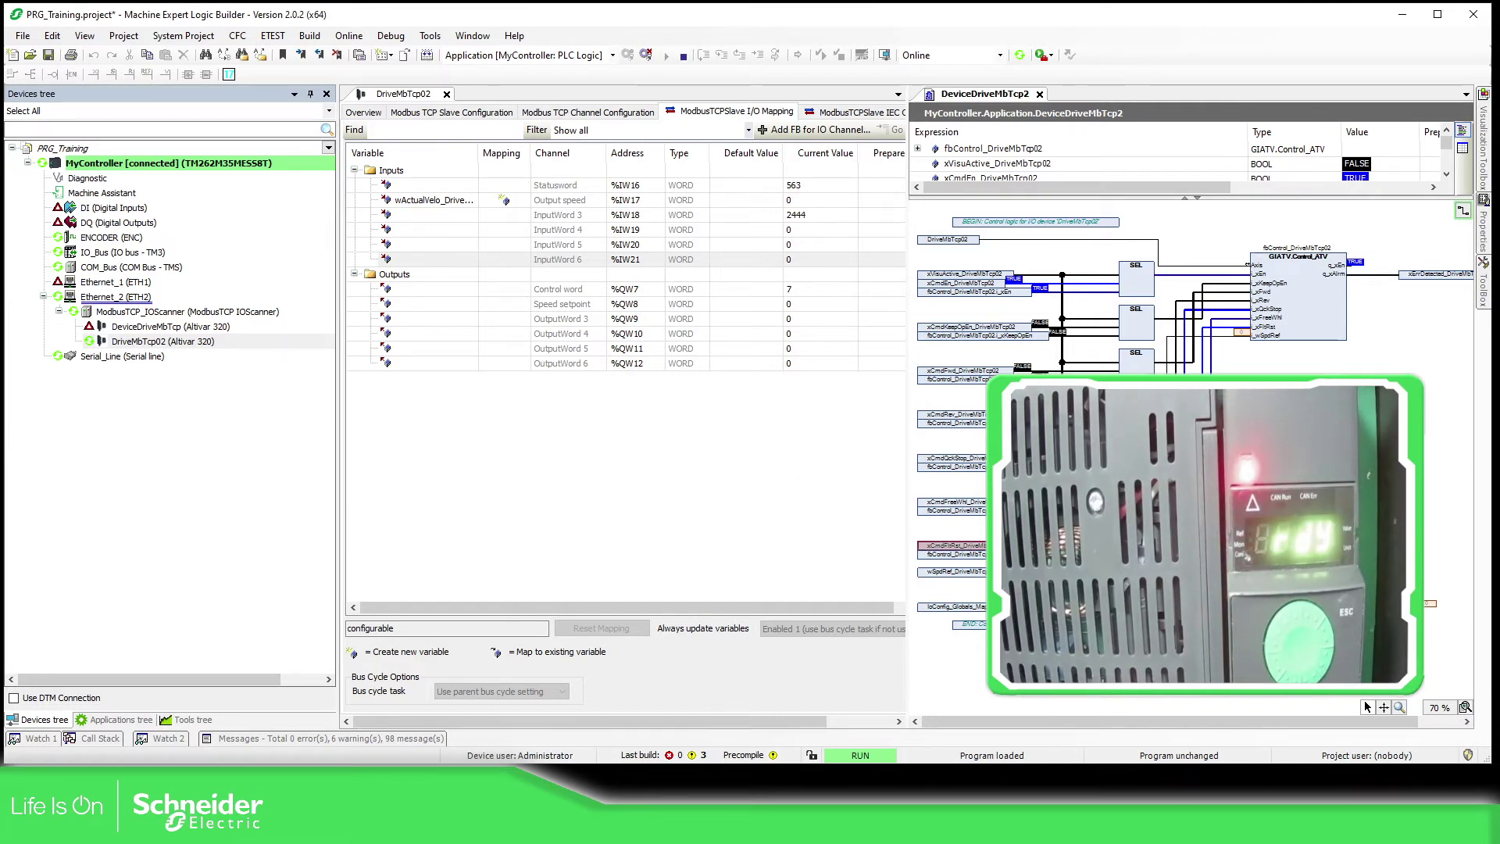
{"action": "key", "text": "ctrl+F7"}
{"action": "left_click", "coordinate": [809, 471]}
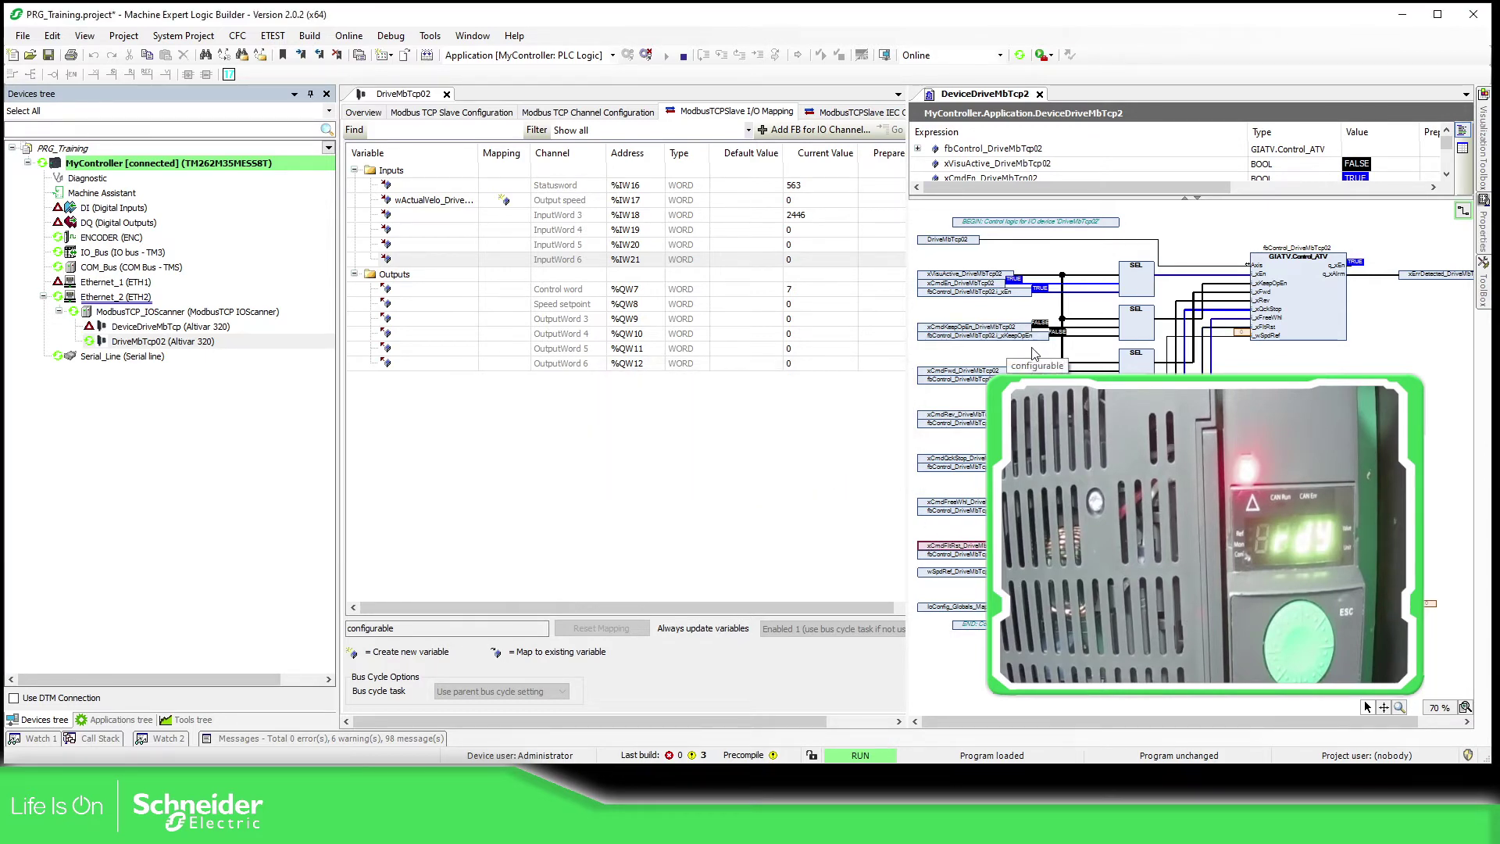
Write a speed reference of 100 to wSpdRef_DriveMbTcp02 on the controller
{"action": "double_click", "coordinate": [951, 571]}
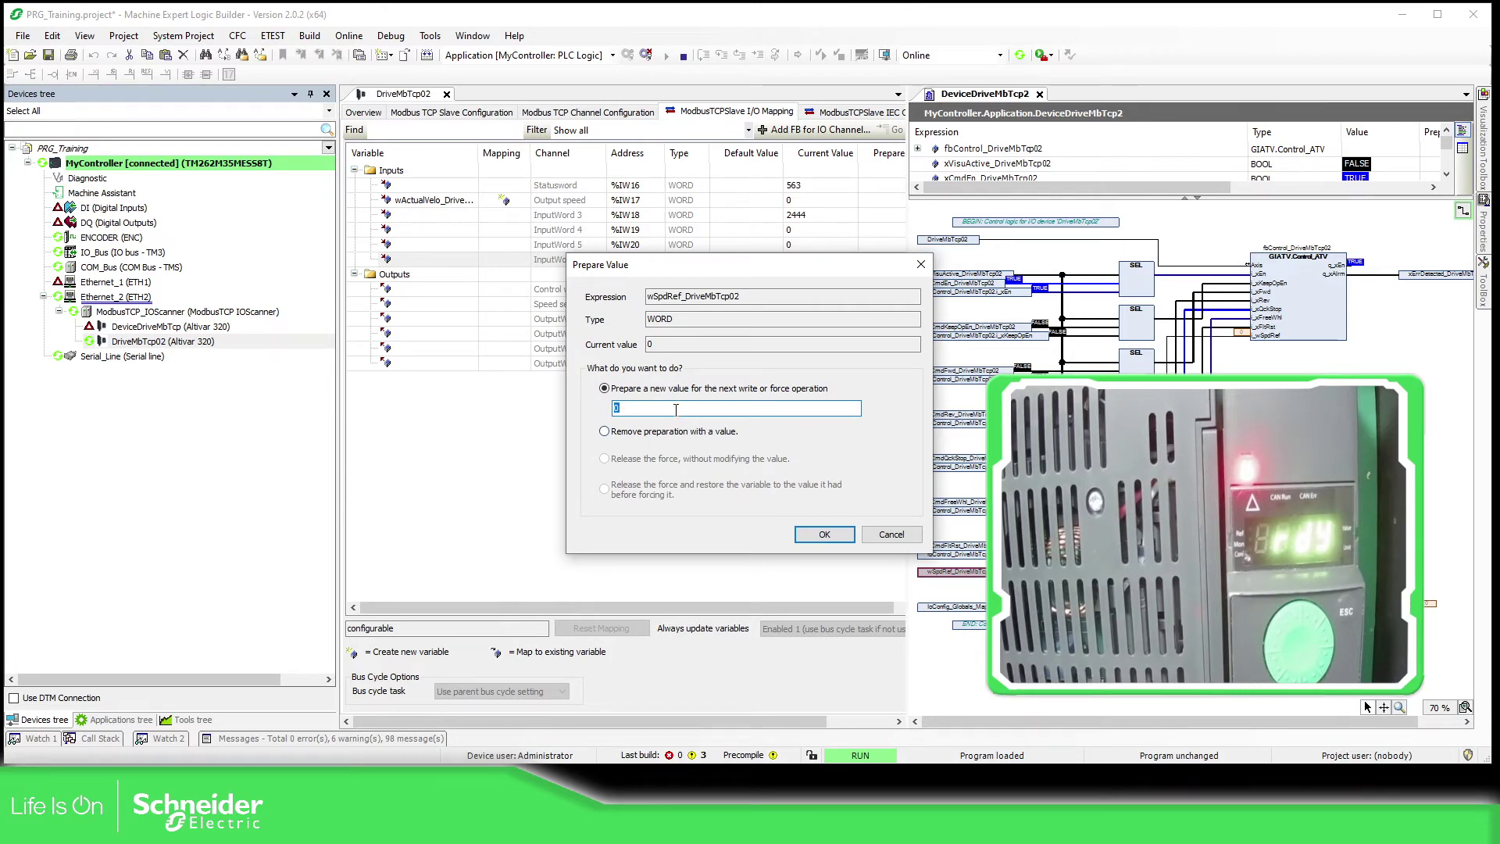
{"action": "type", "text": "100"}
{"action": "key", "text": "Return"}
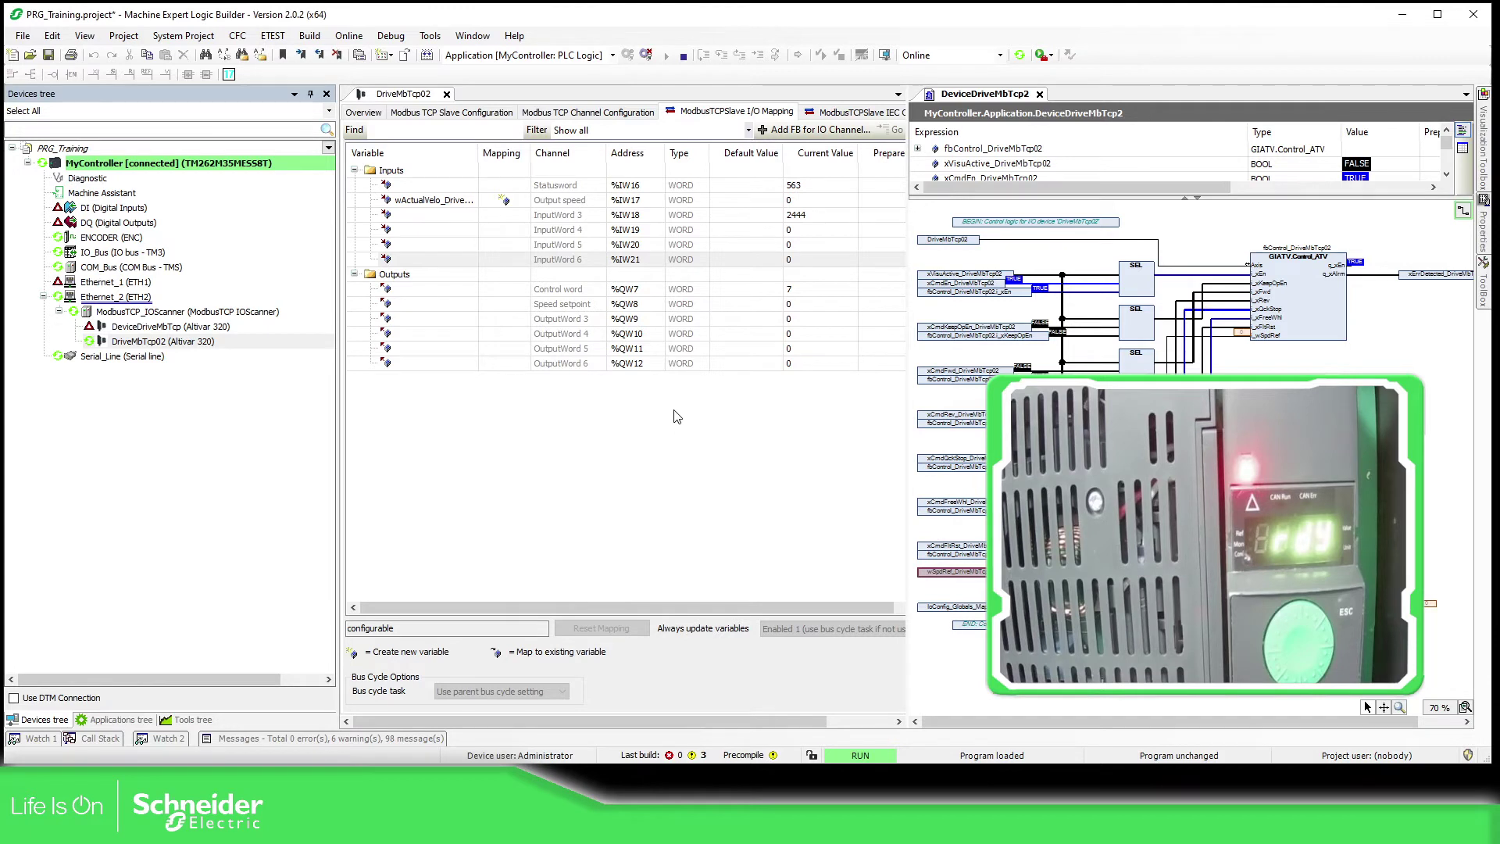
{"action": "key", "text": "ctrl+F7"}
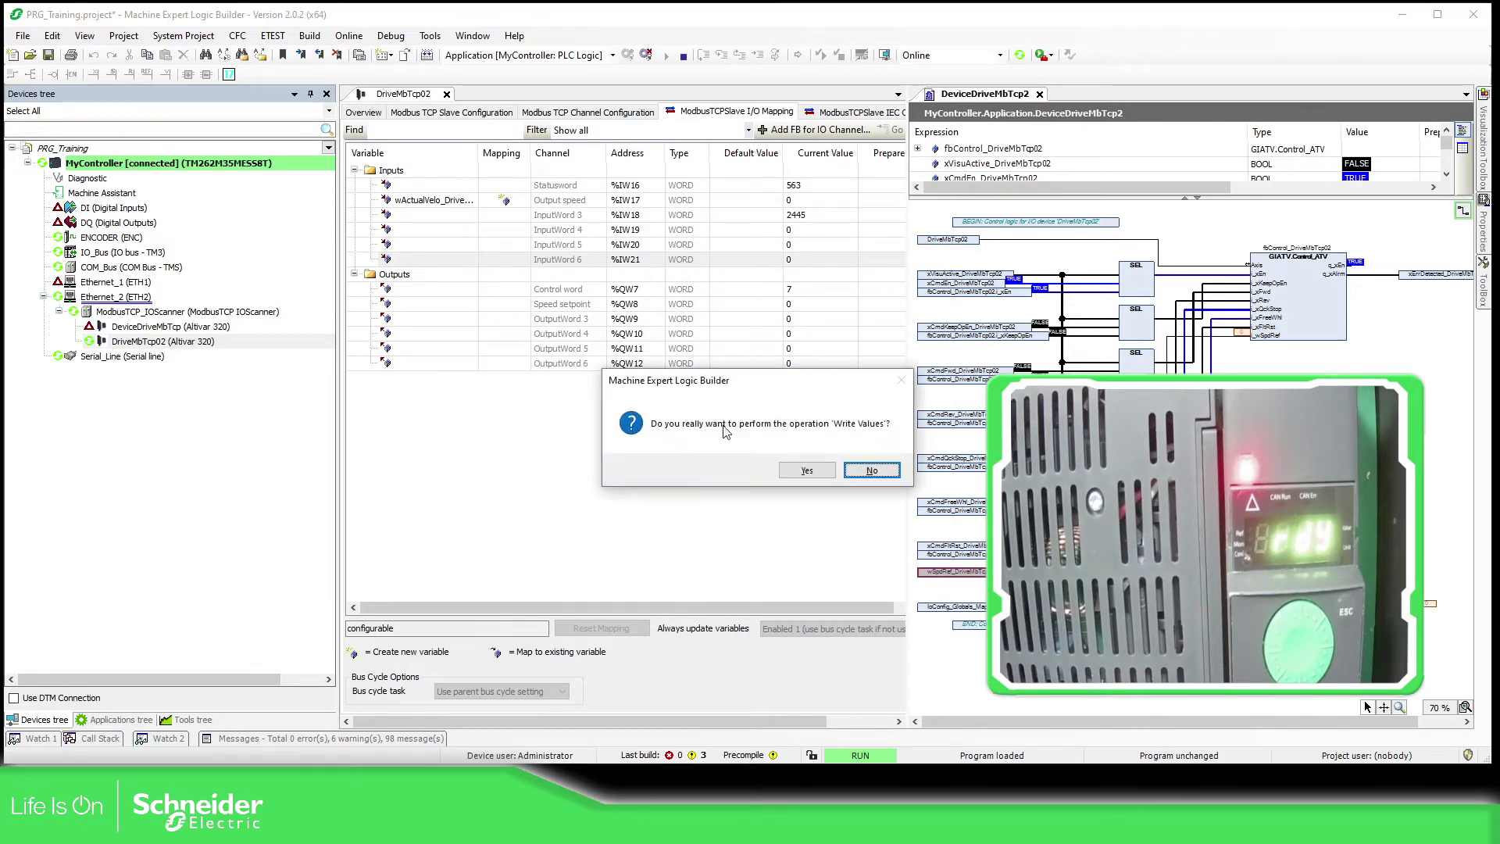
{"action": "left_click", "coordinate": [798, 478]}
Run the drive forward by writing TRUE to the forward command xCmdFwd_DriveMbTcp02
{"action": "left_click", "coordinate": [1006, 372]}
{"action": "double_click", "coordinate": [1008, 371]}
{"action": "key", "text": "ctrl+F7"}
{"action": "left_click", "coordinate": [812, 478]}
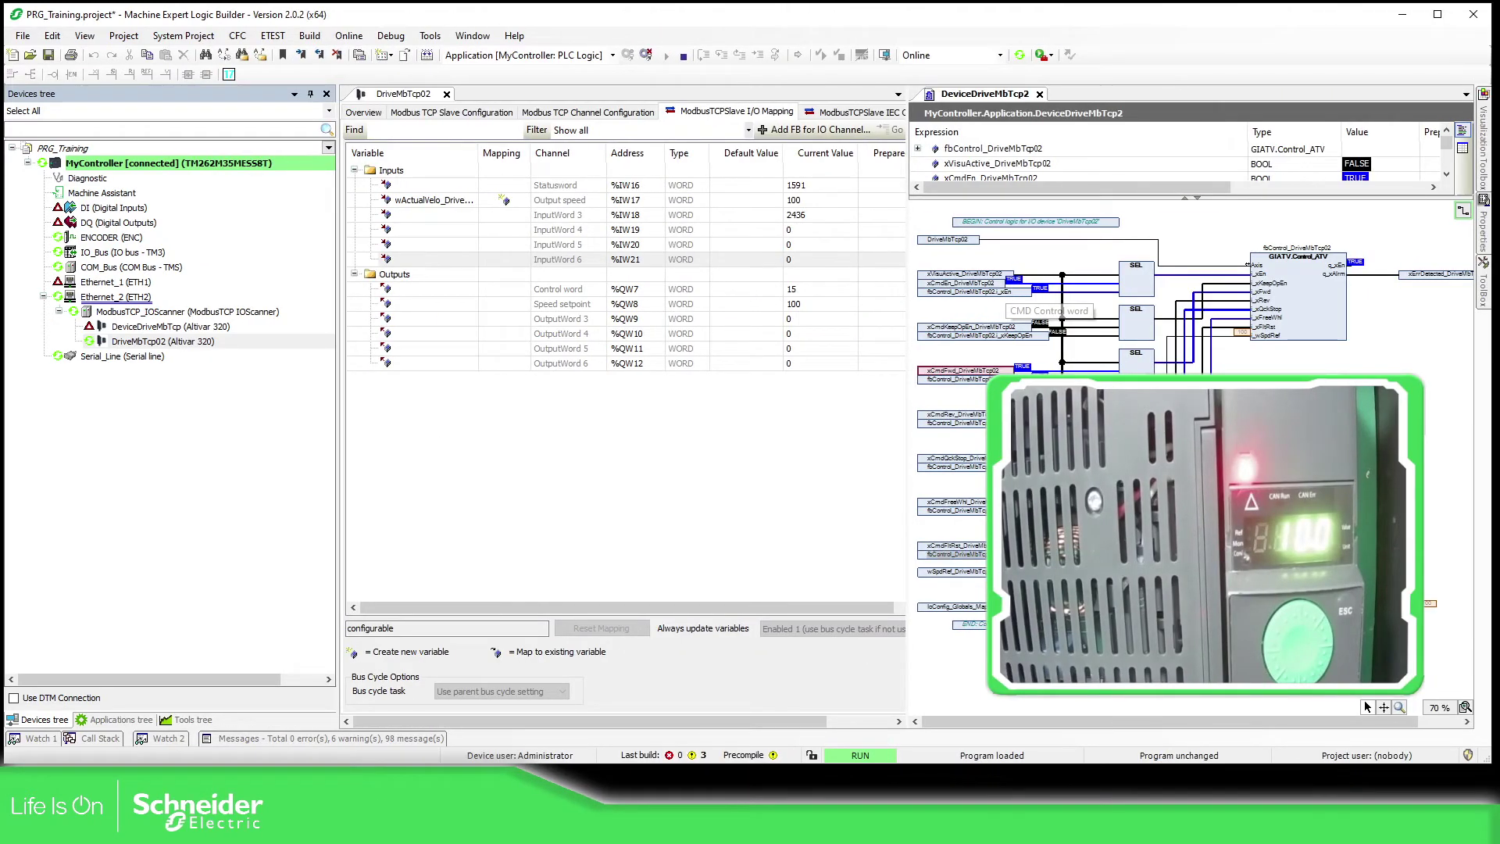
Stop and disable the drive by writing FALSE to xCmdFwd_DriveMbTcp02 and after that to xCmdEn_DriveMbTcp02
{"action": "double_click", "coordinate": [1016, 367]}
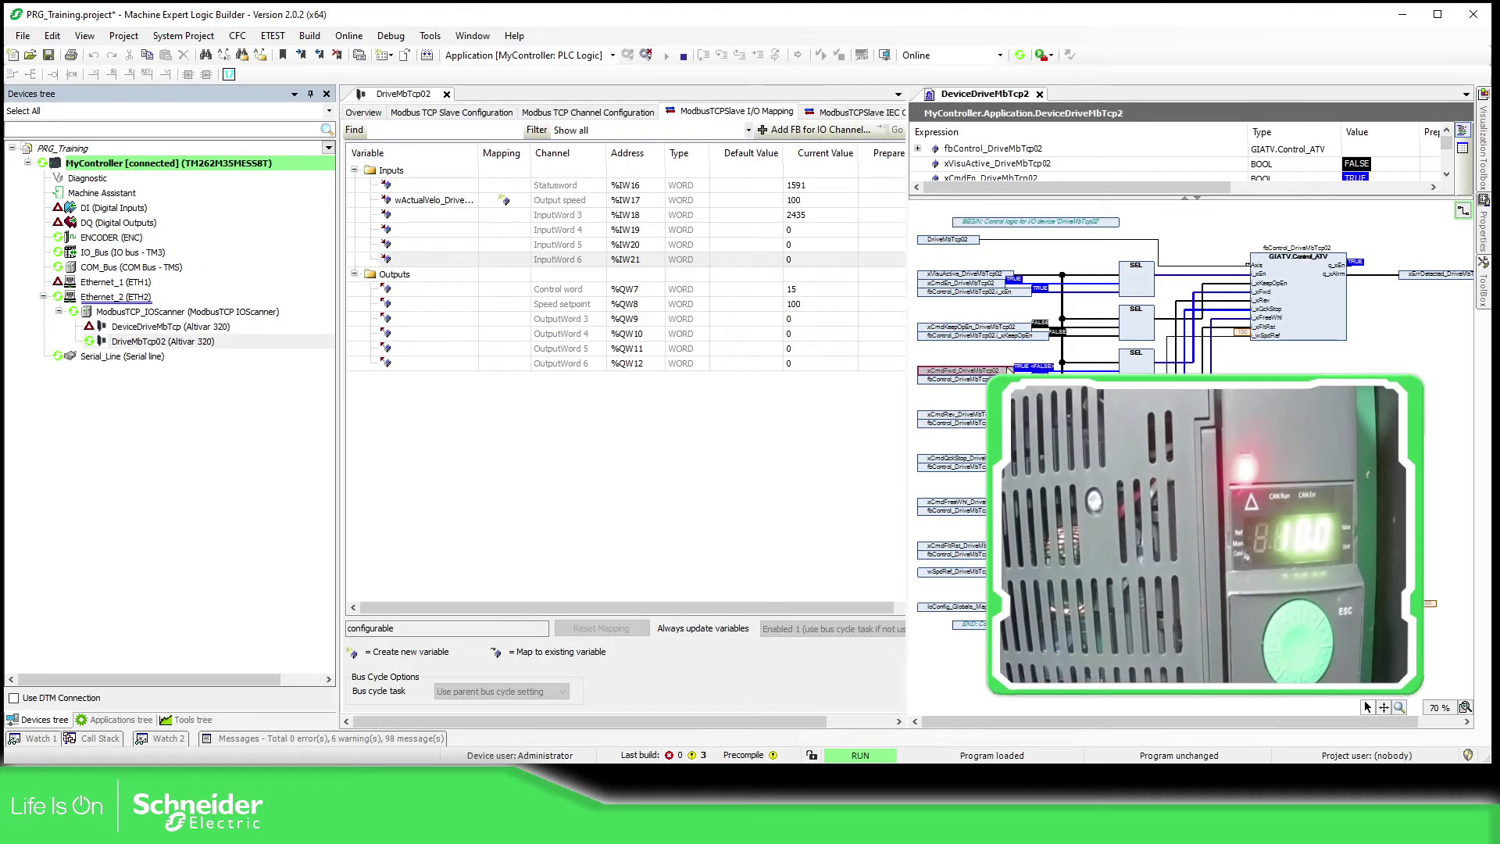
{"action": "key", "text": "ctrl+F7"}
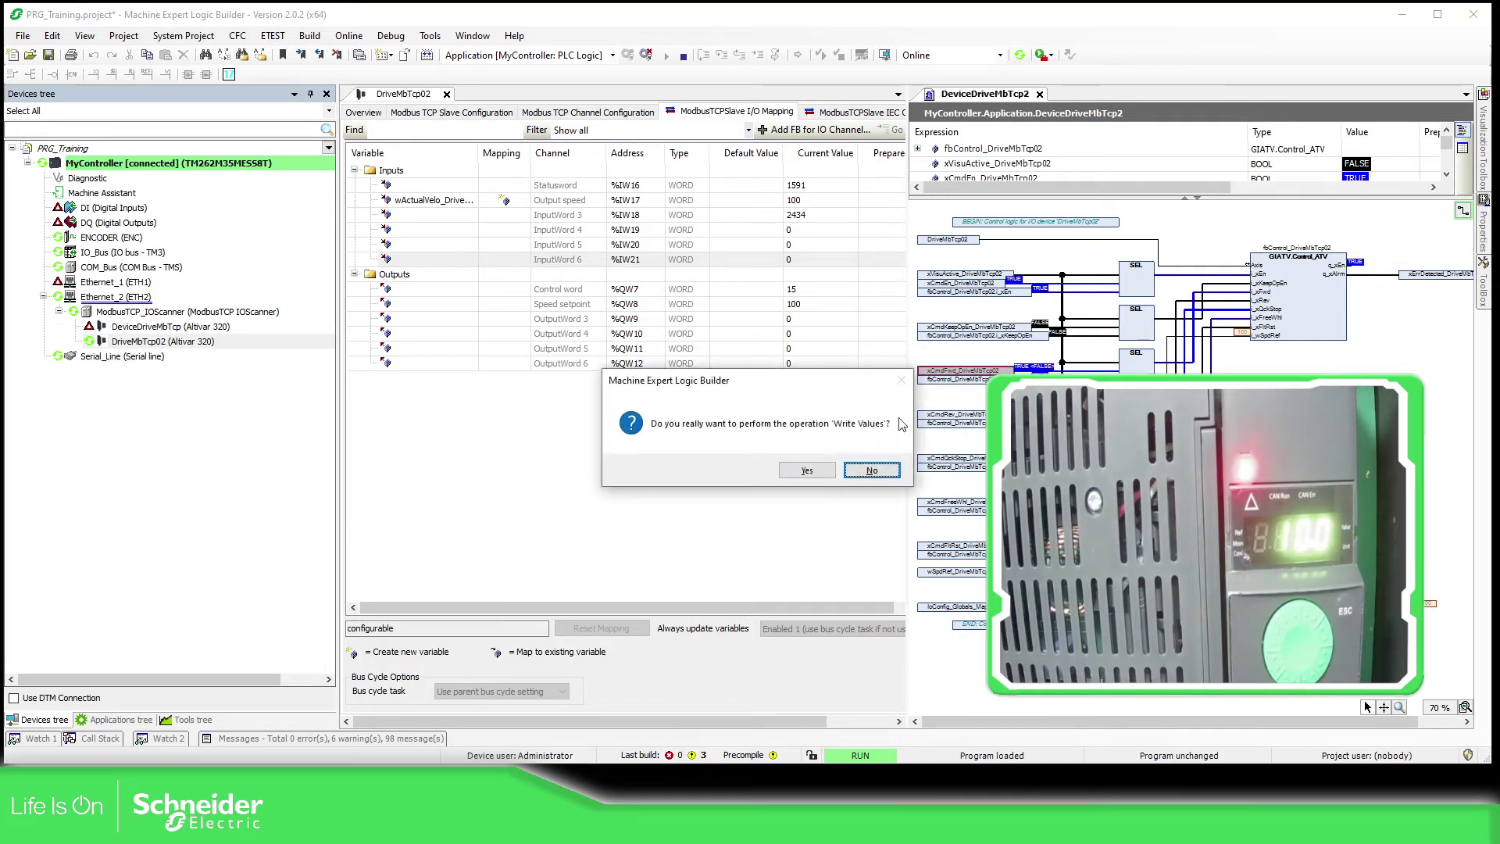
{"action": "left_click", "coordinate": [821, 475]}
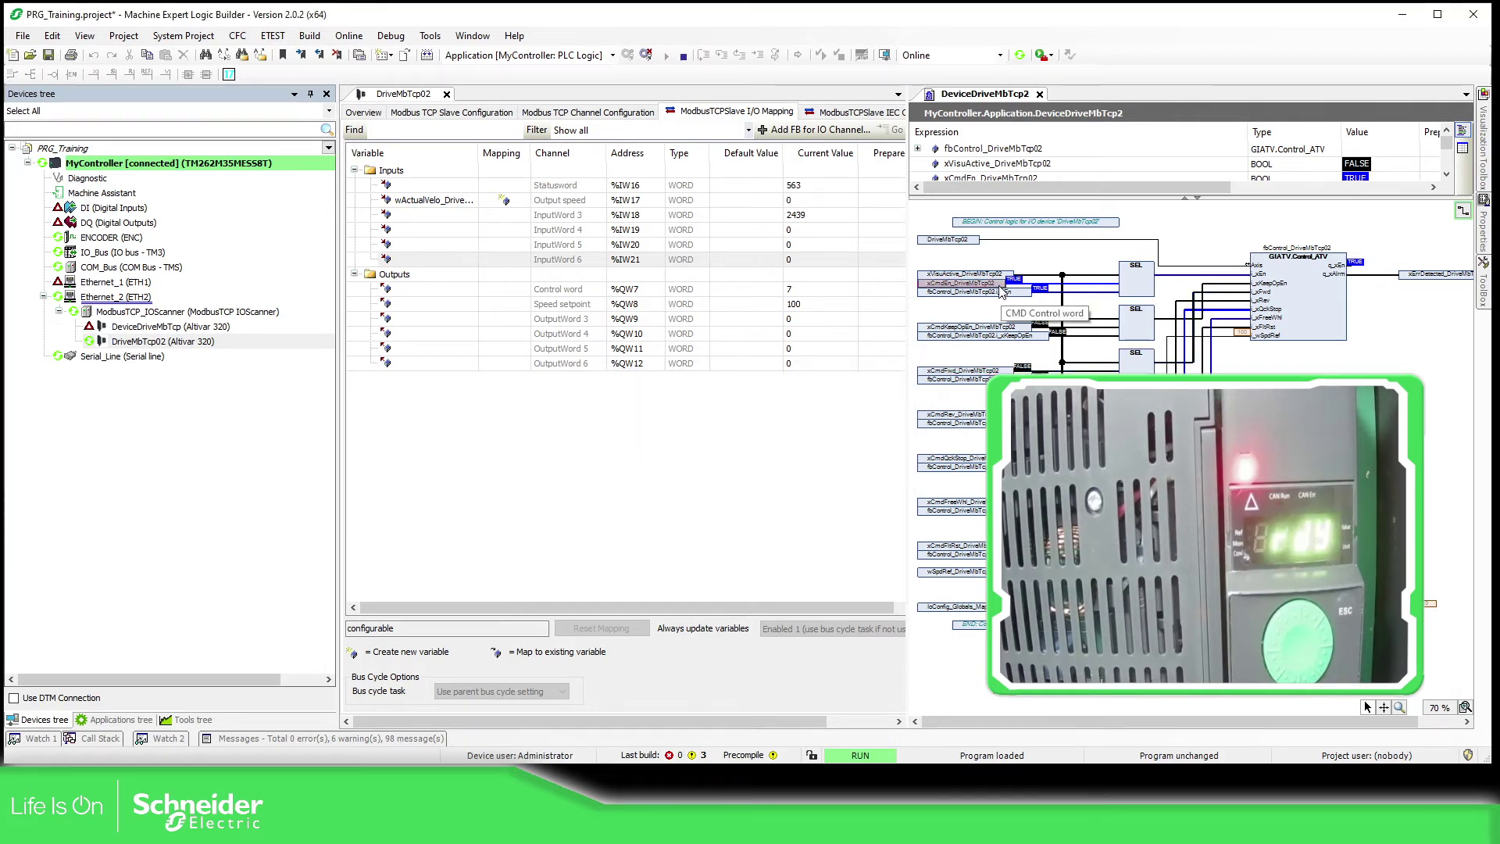
{"action": "key", "text": "ctrl+F7"}
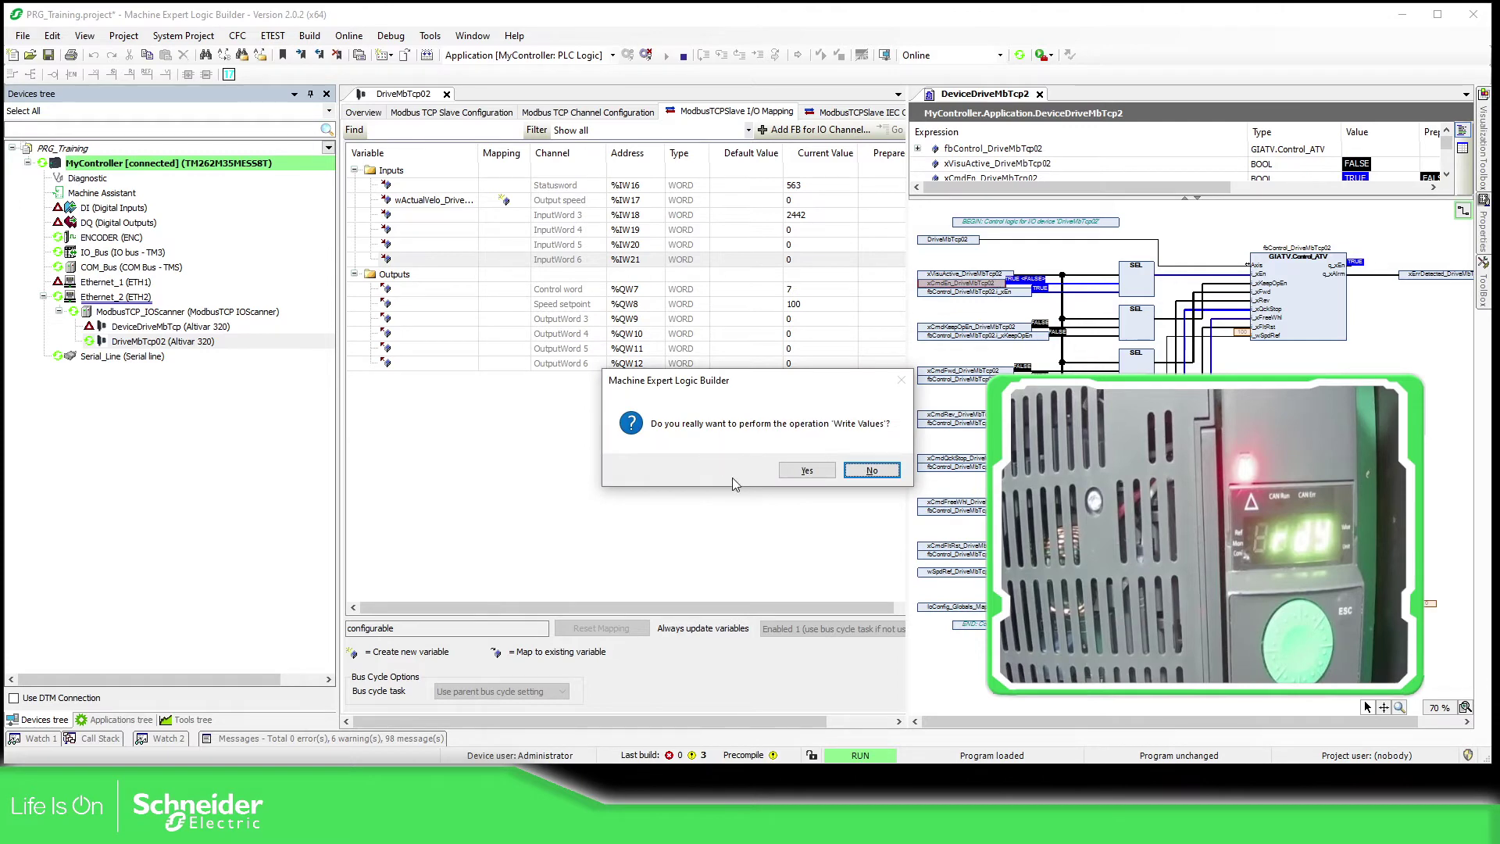
{"action": "left_click", "coordinate": [805, 472]}
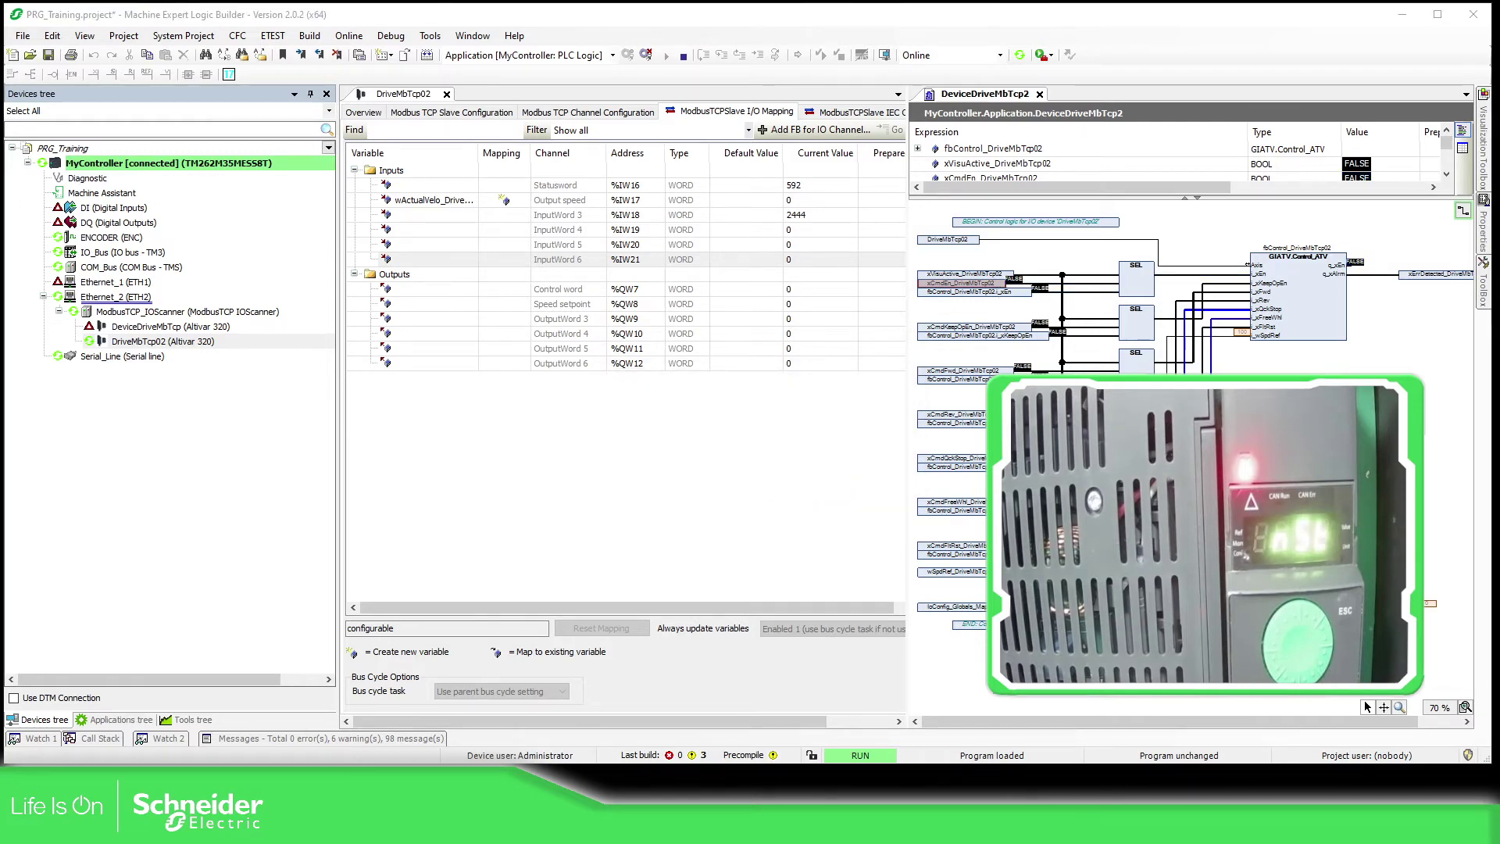